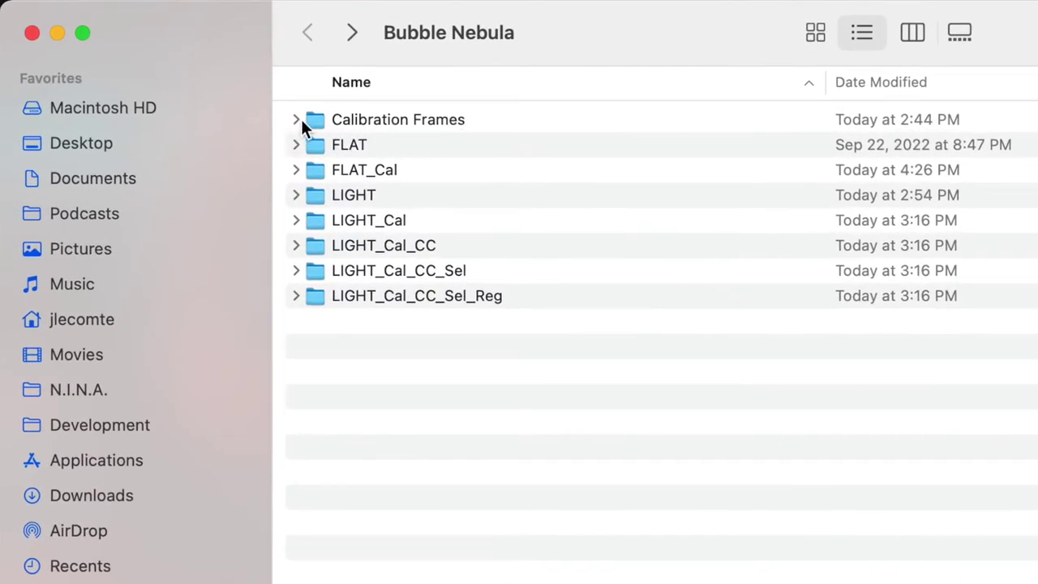
pyautogui.click(297, 119)
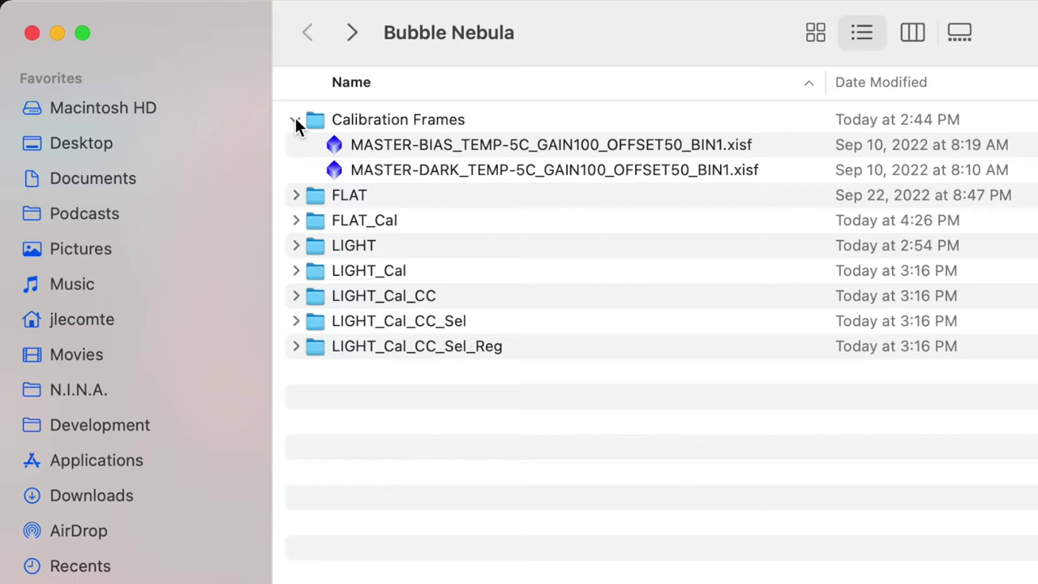
pyautogui.click(295, 120)
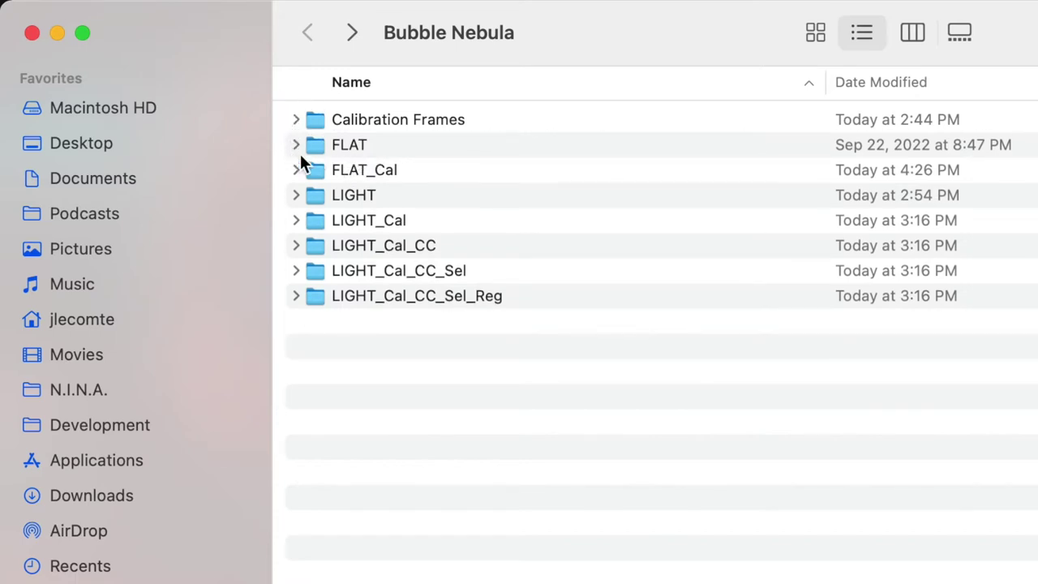
pyautogui.click(295, 145)
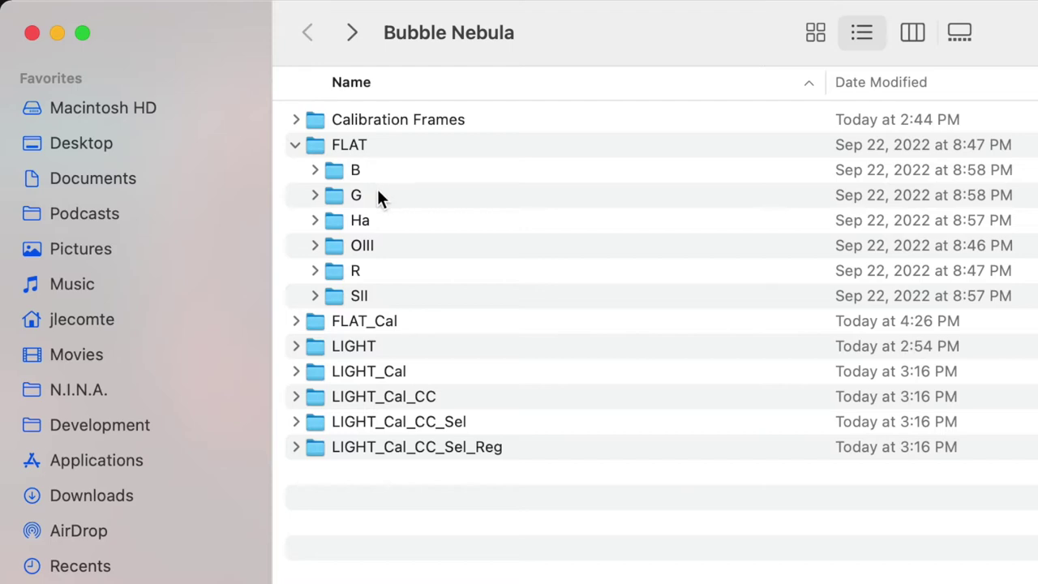
pyautogui.click(315, 170)
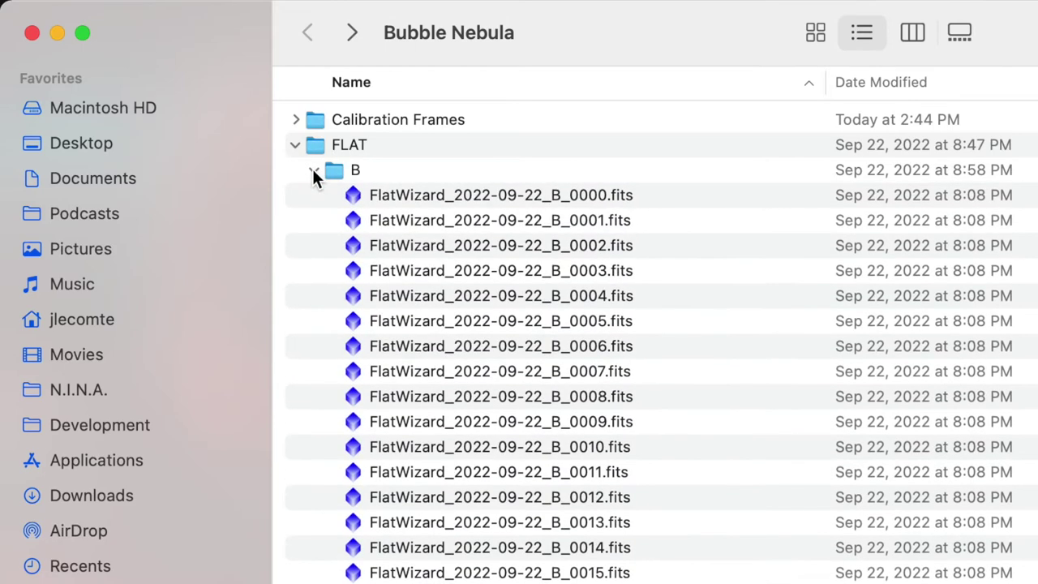
pyautogui.click(314, 170)
pyautogui.click(314, 194)
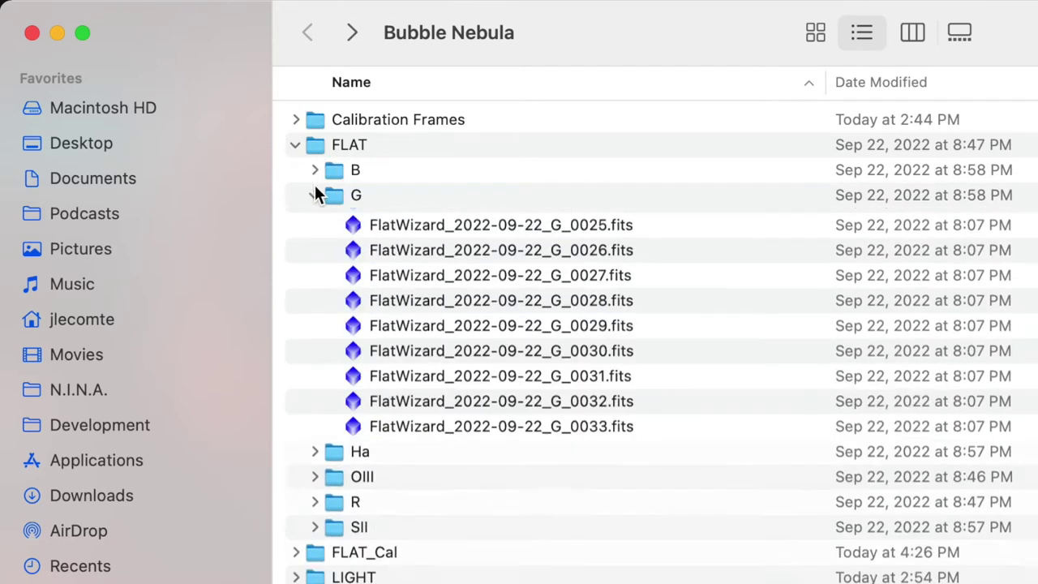
pyautogui.click(314, 194)
pyautogui.click(296, 145)
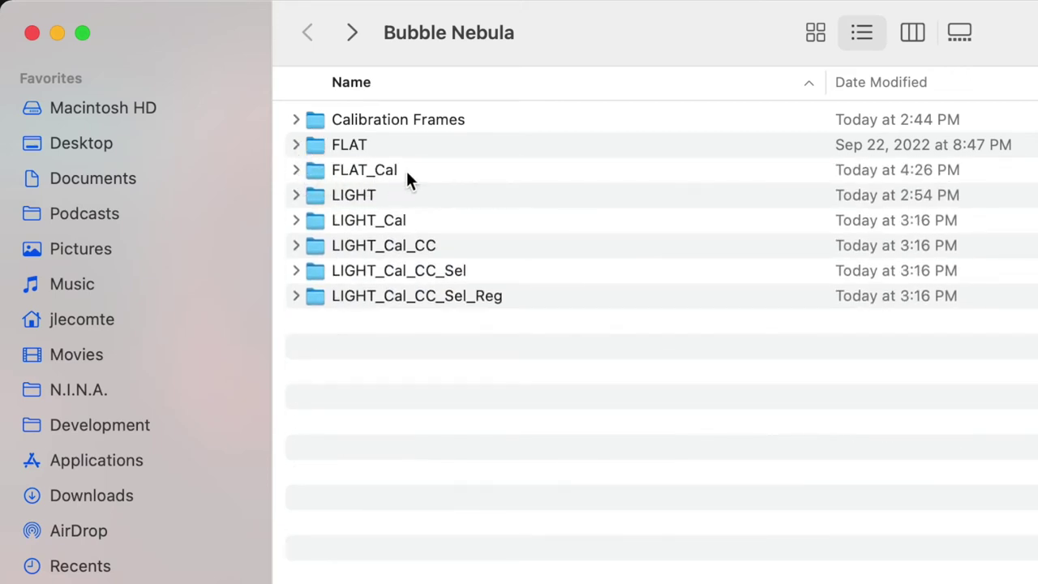
pyautogui.click(297, 172)
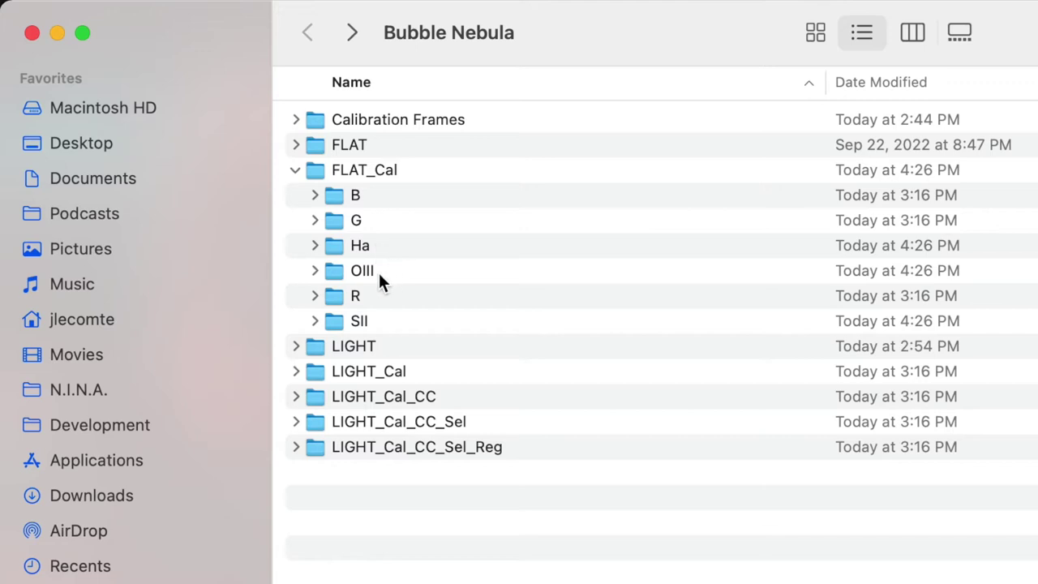
pyautogui.click(296, 170)
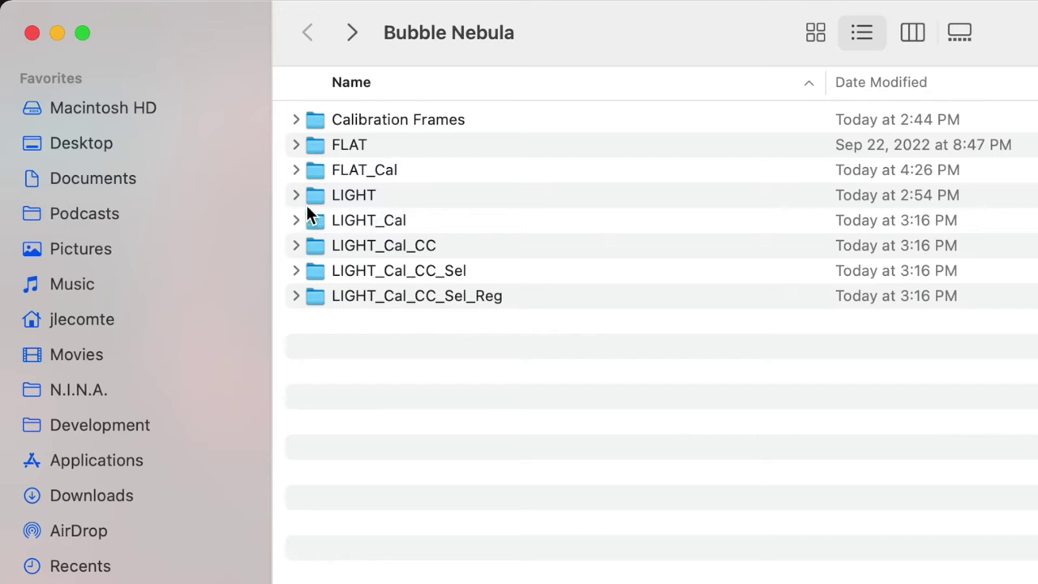
pyautogui.click(297, 194)
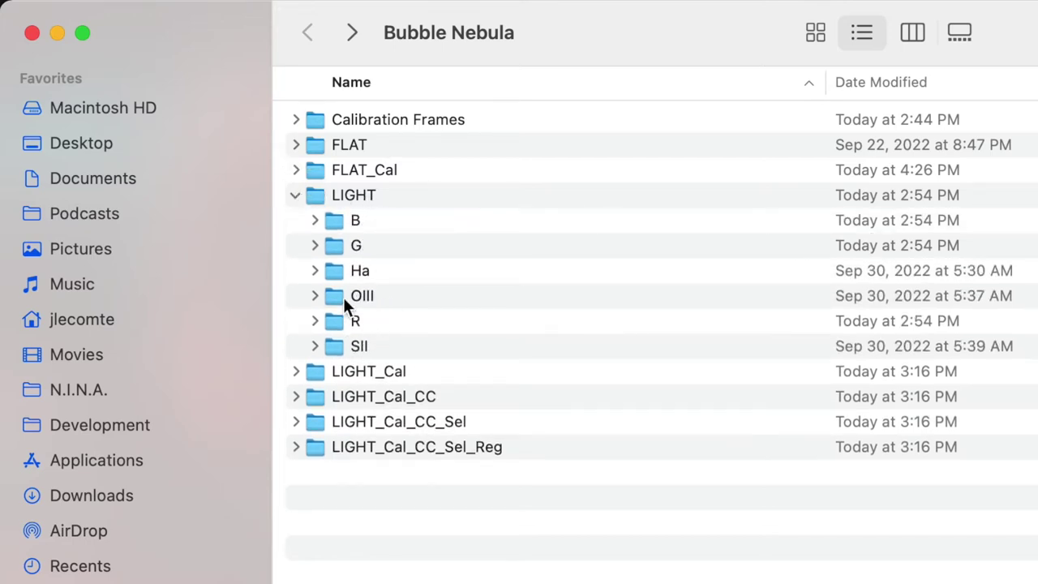
pyautogui.click(314, 271)
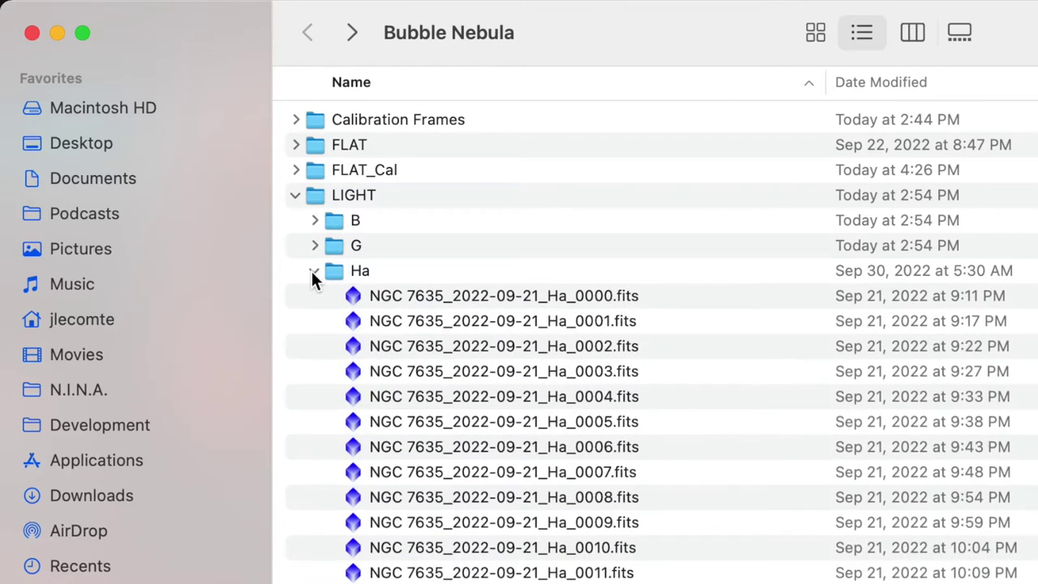
pyautogui.click(313, 271)
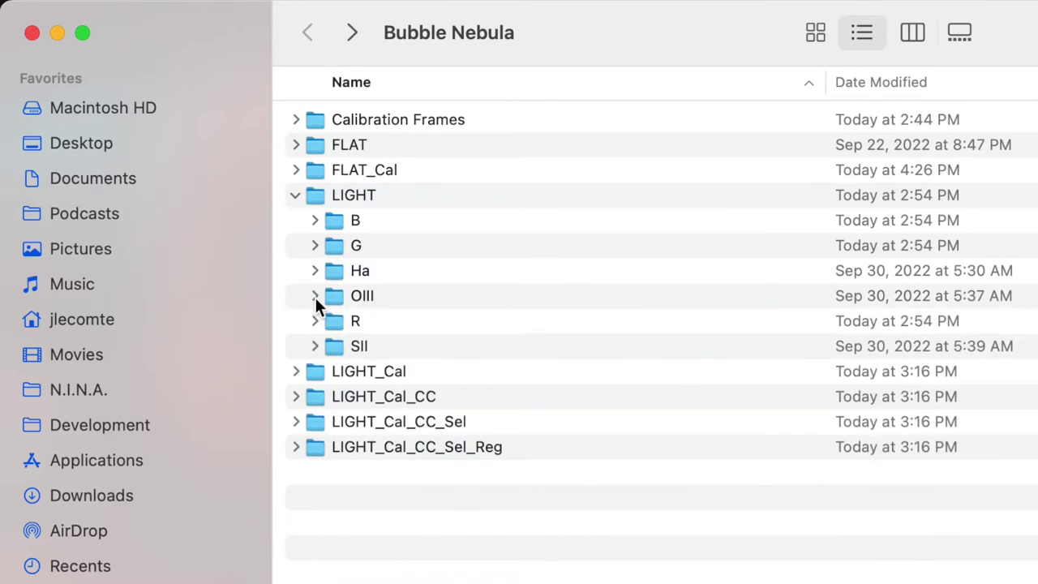
pyautogui.click(314, 295)
pyautogui.click(314, 296)
pyautogui.click(296, 195)
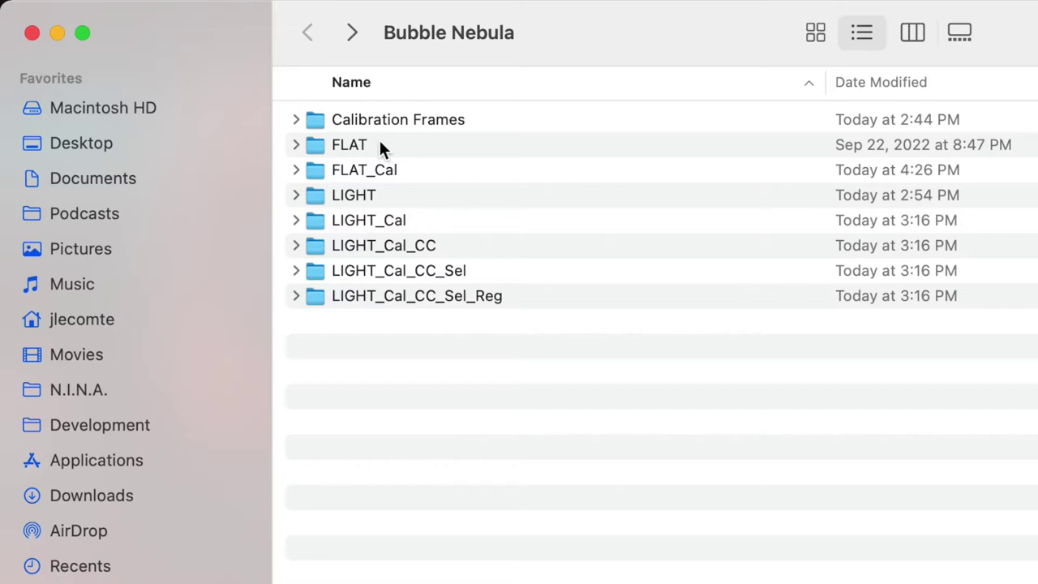
# Step: Step through the FLAT, FLAT_Cal, LIGHT and LIGHT_Cal… folders in turn, then clear the selection
pyautogui.click(380, 144)
pyautogui.click(403, 170)
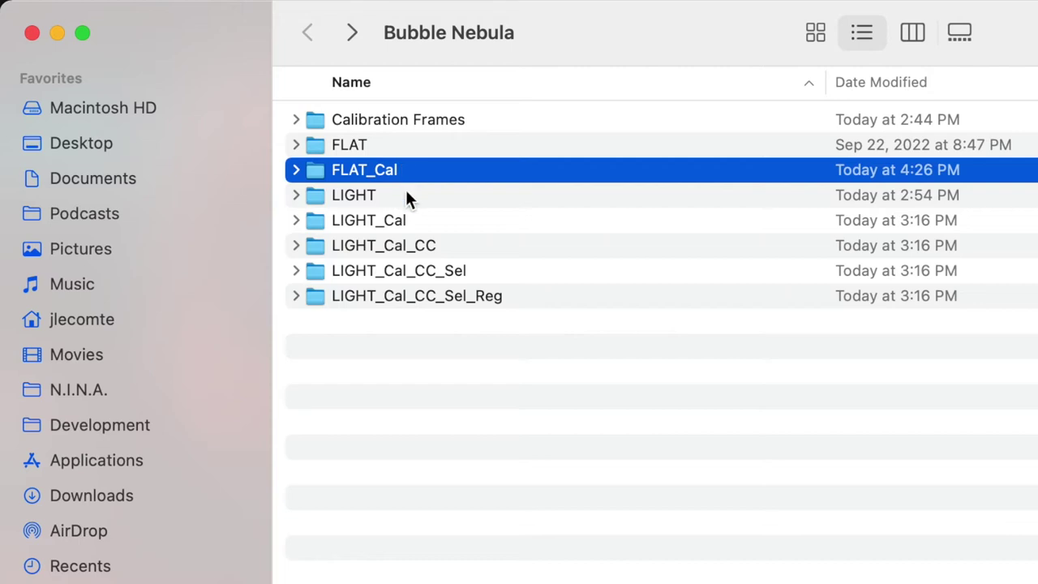
pyautogui.click(405, 195)
pyautogui.click(425, 220)
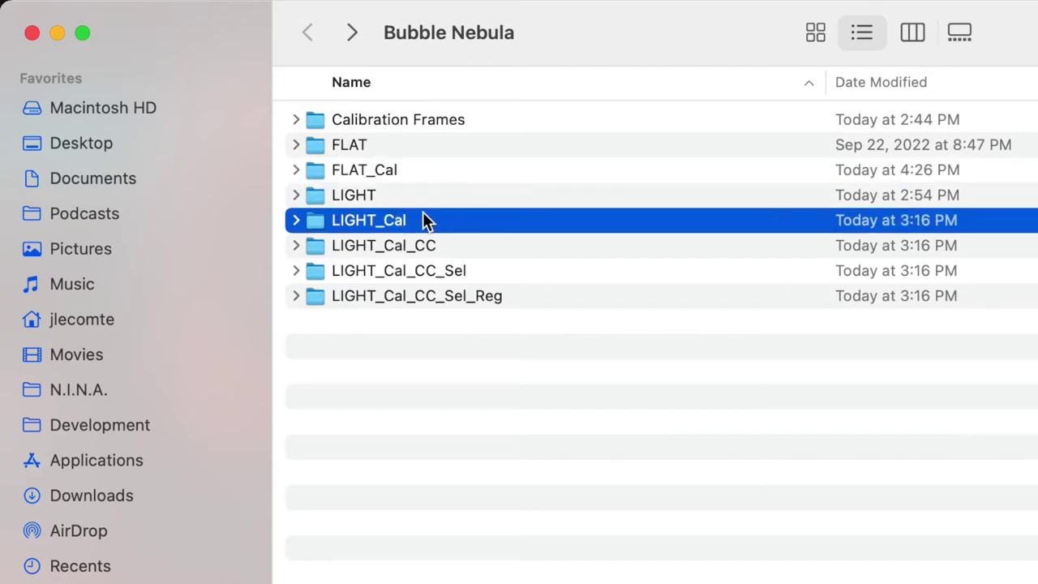
pyautogui.click(458, 247)
pyautogui.click(485, 268)
pyautogui.click(540, 296)
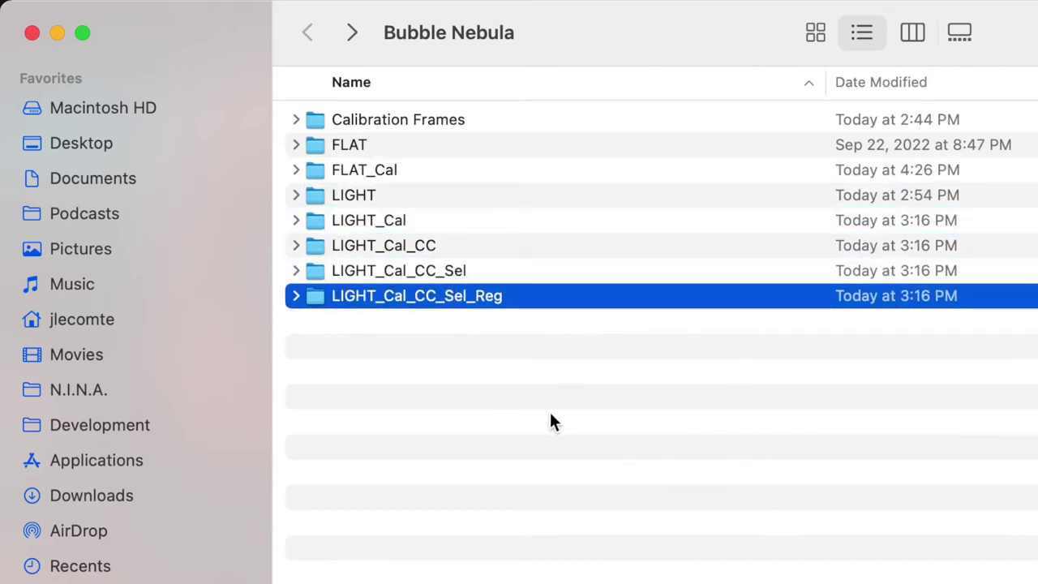
pyautogui.click(528, 404)
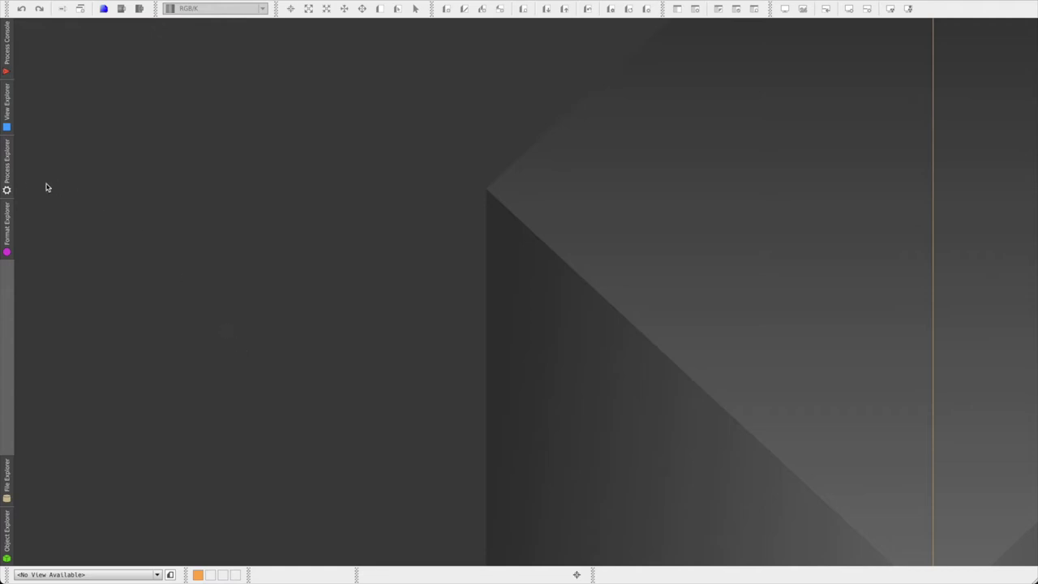
# Step: Open ImageCalibration and add the G flat frames through 0049 as target frames
pyautogui.moveTo(7, 185)
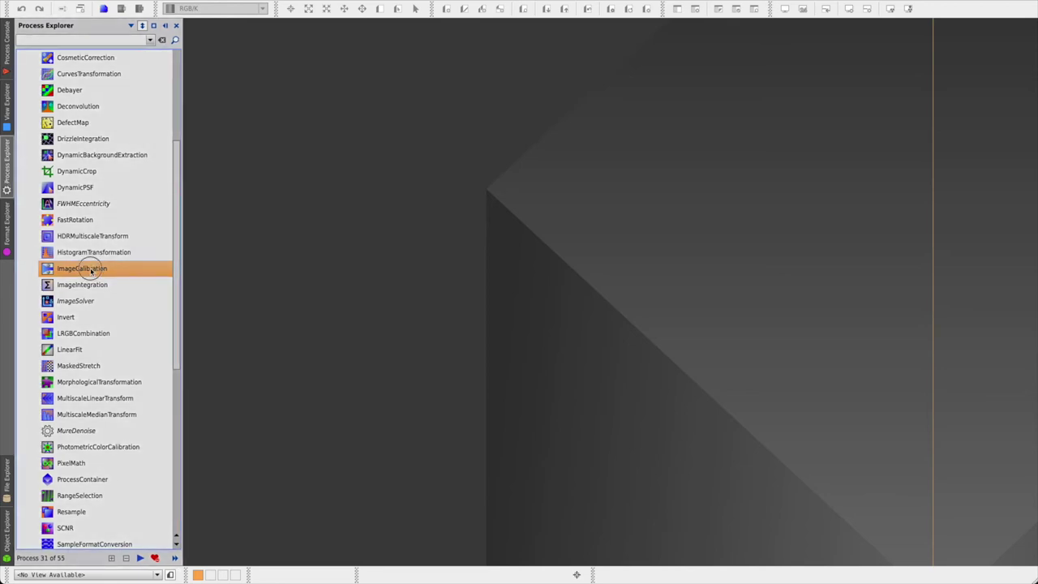
pyautogui.doubleClick(84, 269)
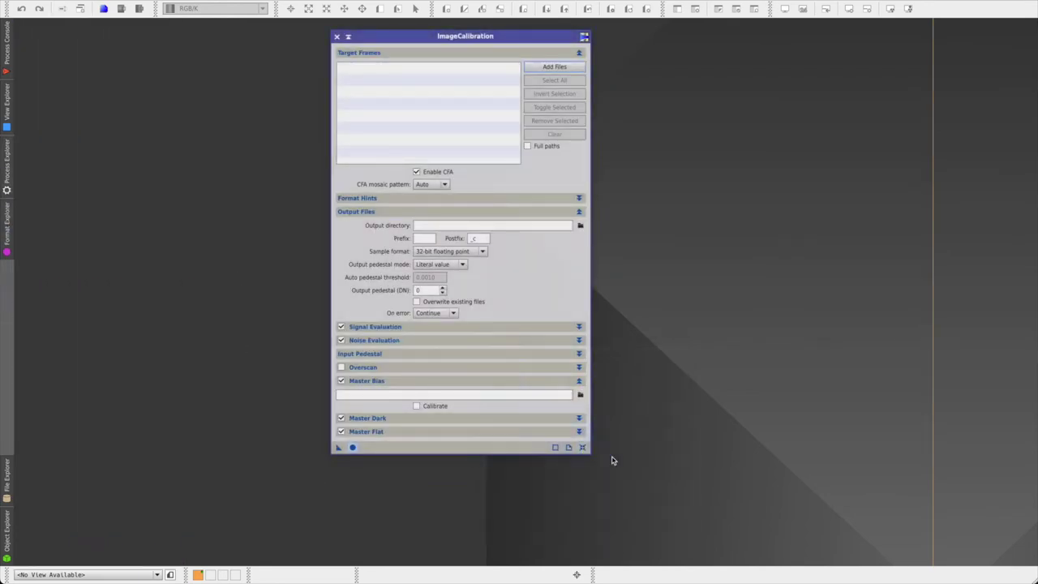
pyautogui.click(550, 68)
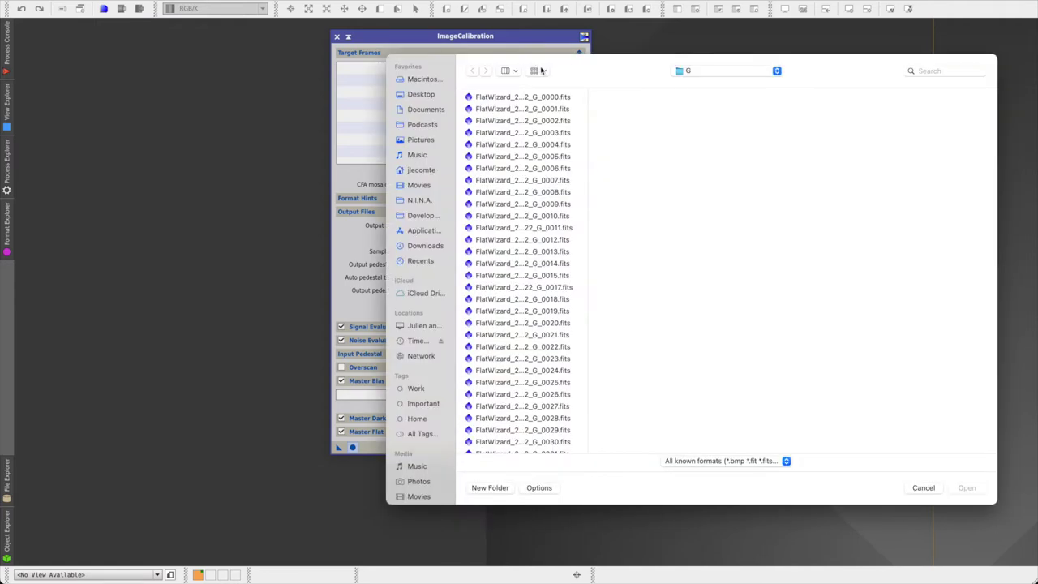
pyautogui.click(533, 98)
pyautogui.scroll(-10, 535, 284)
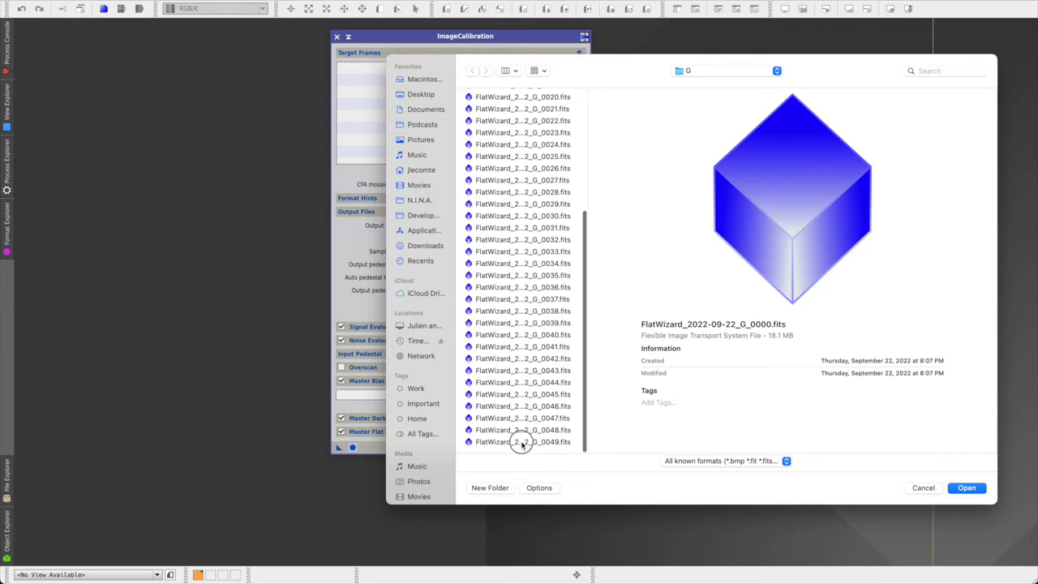
pyautogui.keyDown('shift'); pyautogui.click(523, 442); pyautogui.keyUp('shift')
pyautogui.click(973, 491)
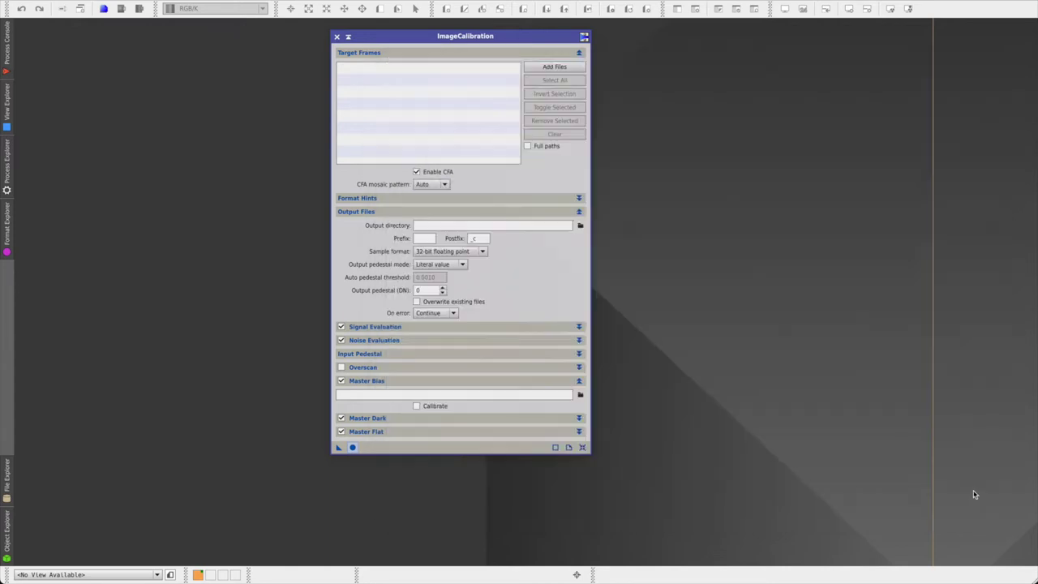
# Step: Disable CFA, set the output directory to FLAT_Cal/G, and turn off master dark
pyautogui.click(417, 172)
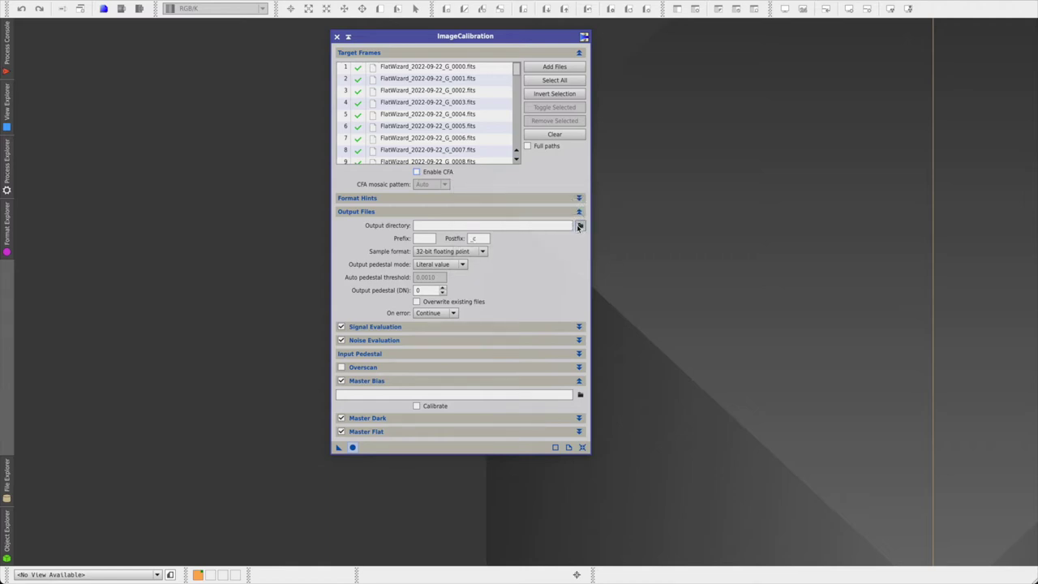
pyautogui.click(580, 226)
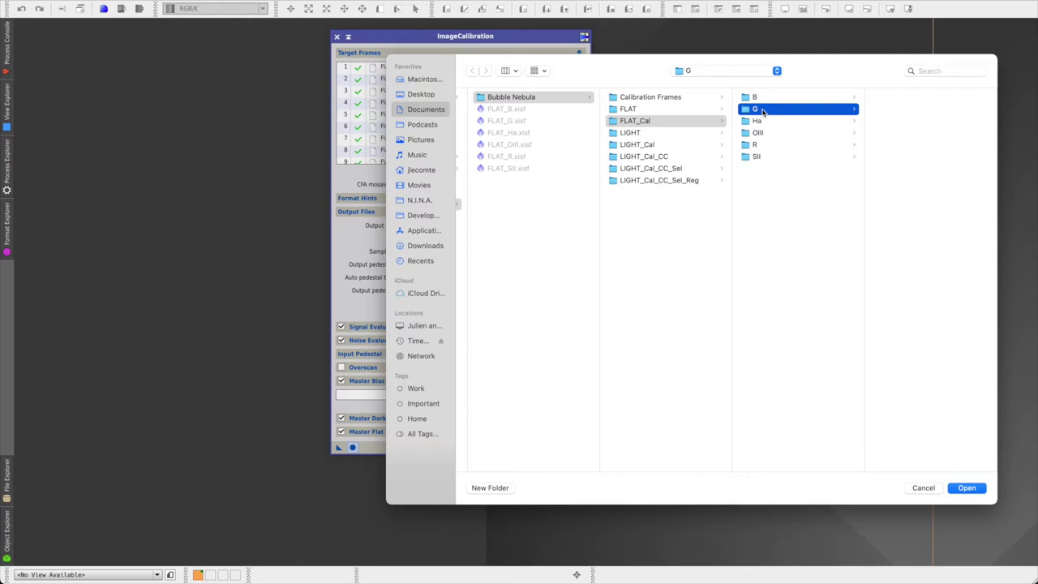
pyautogui.click(966, 488)
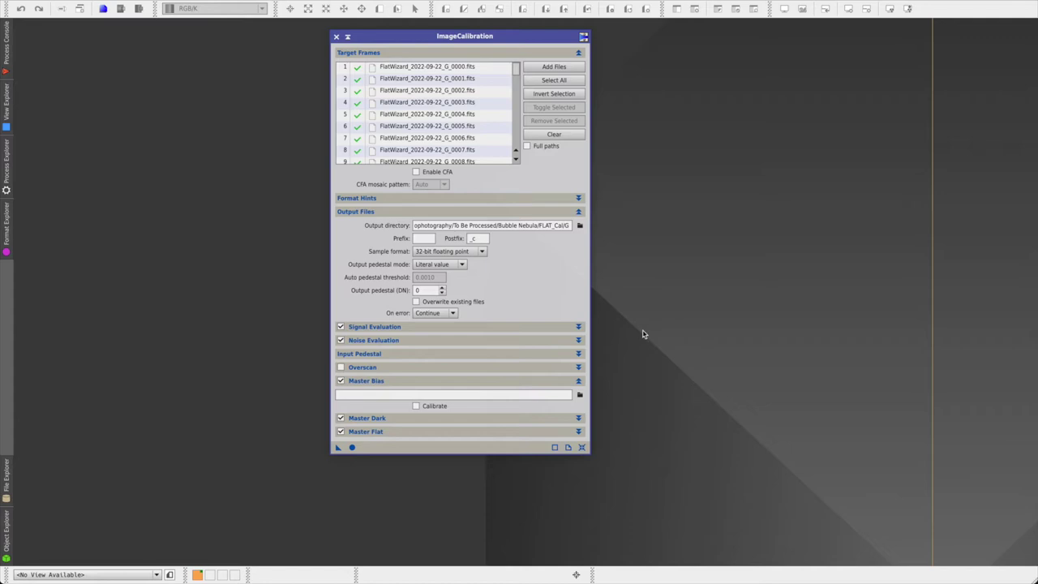
pyautogui.click(340, 419)
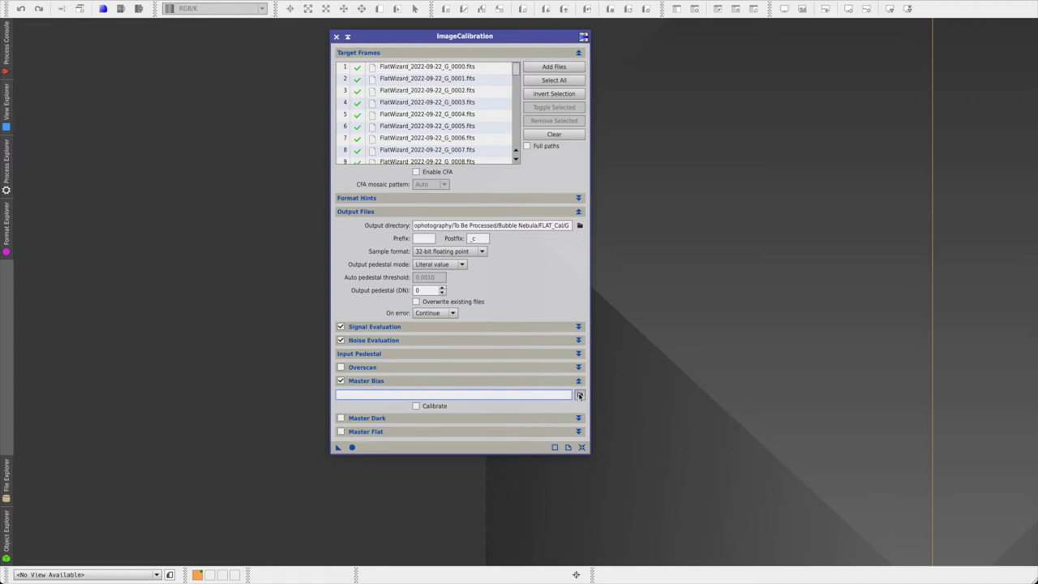
# Step: Use the MASTER-BIAS file from Calibration Frames, then check the calibrated G flats in FLAT_Cal/G
pyautogui.click(580, 395)
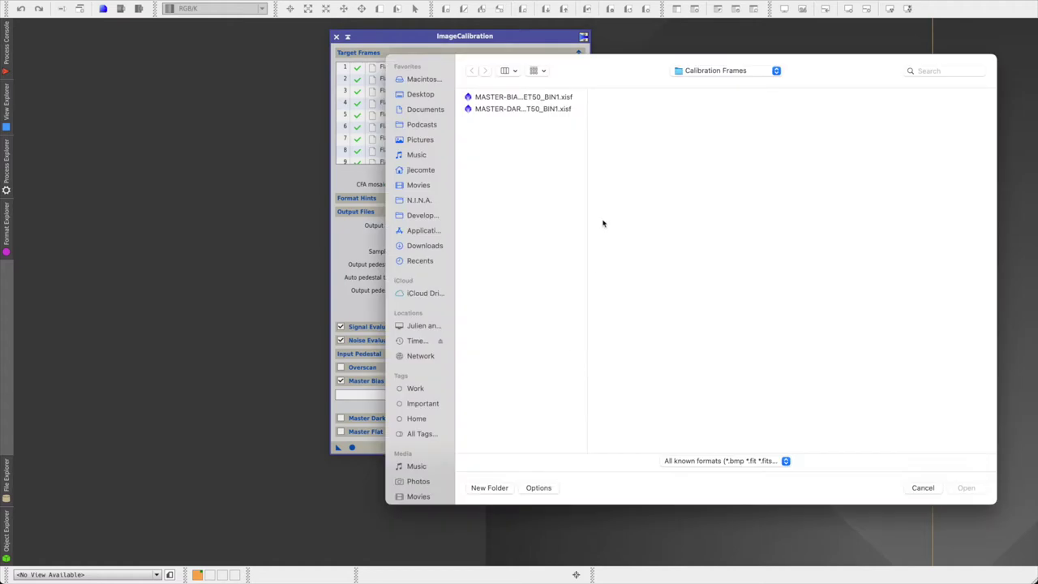
pyautogui.doubleClick(528, 98)
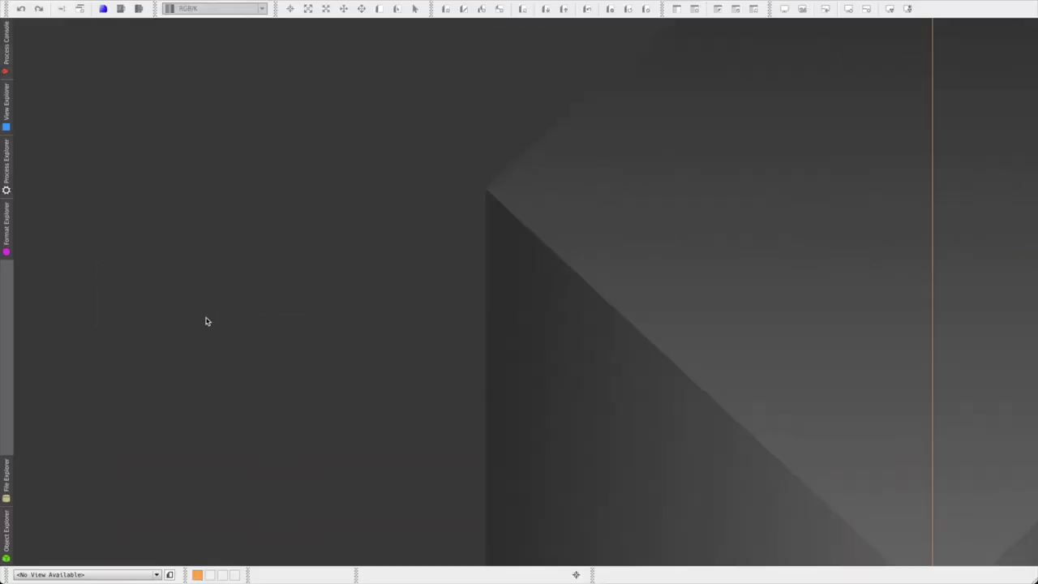
pyautogui.click(7, 481)
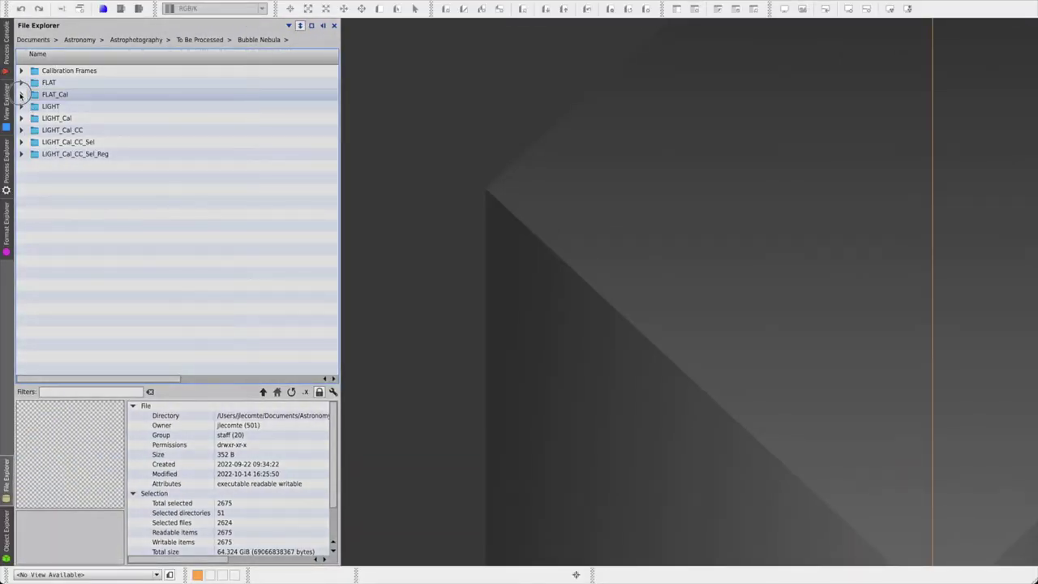
pyautogui.click(22, 94)
pyautogui.click(33, 119)
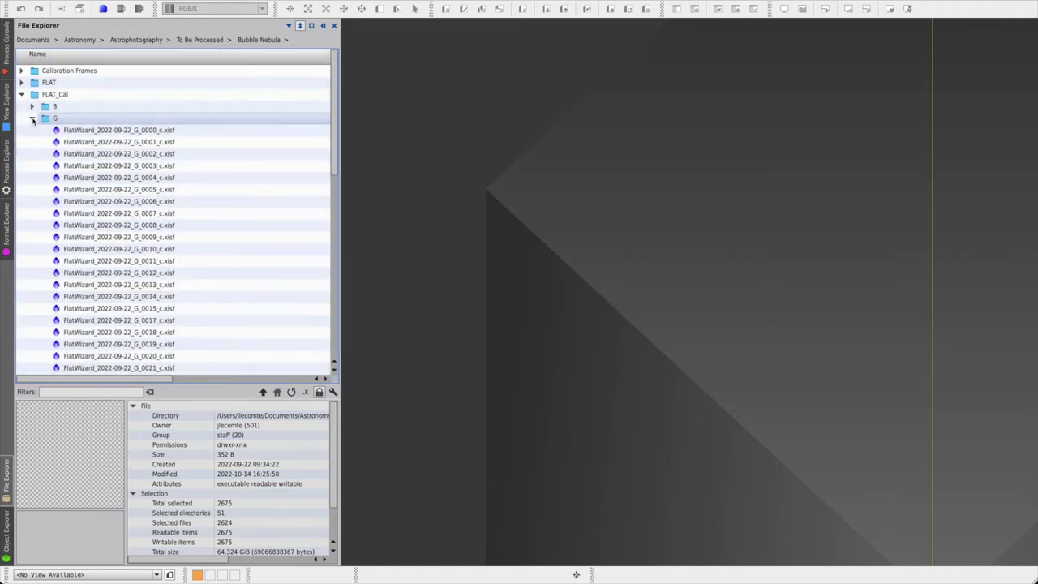
# Step: Collapse the FLAT_Cal folders in File Explorer and open ImageIntegration
pyautogui.doubleClick(22, 95)
pyautogui.click(21, 95)
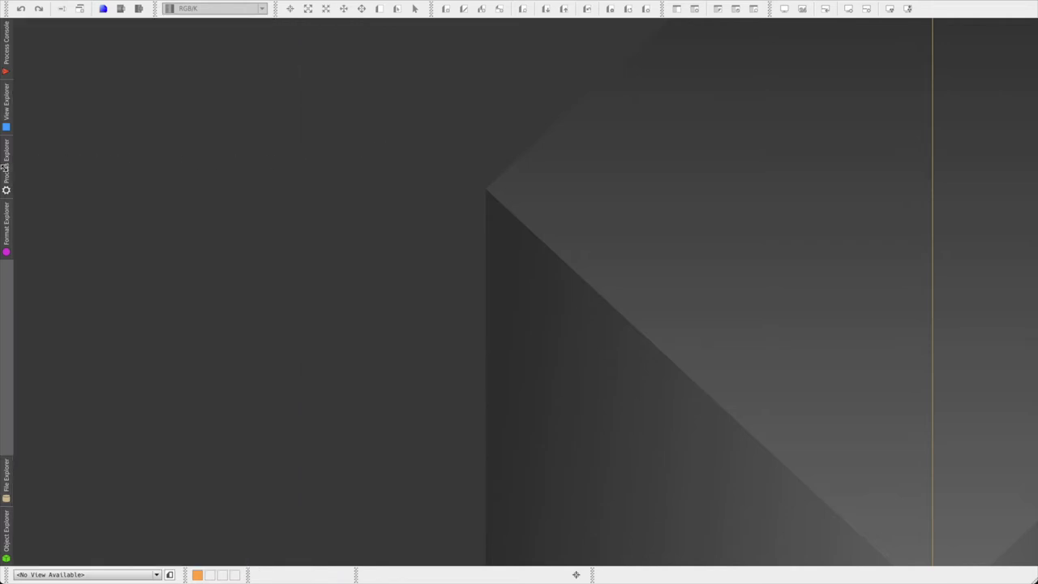
pyautogui.moveTo(5, 166)
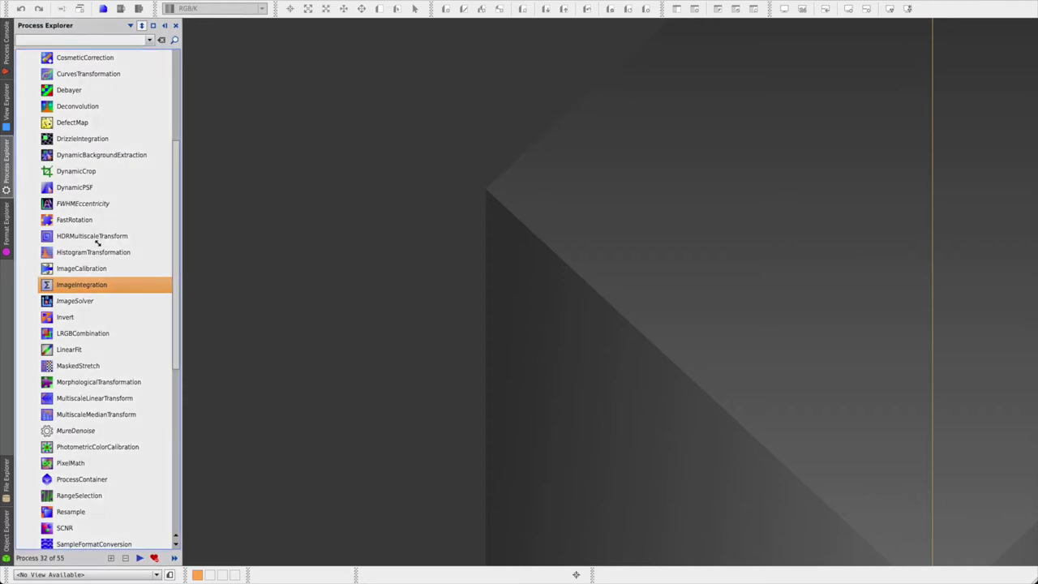
pyautogui.doubleClick(96, 285)
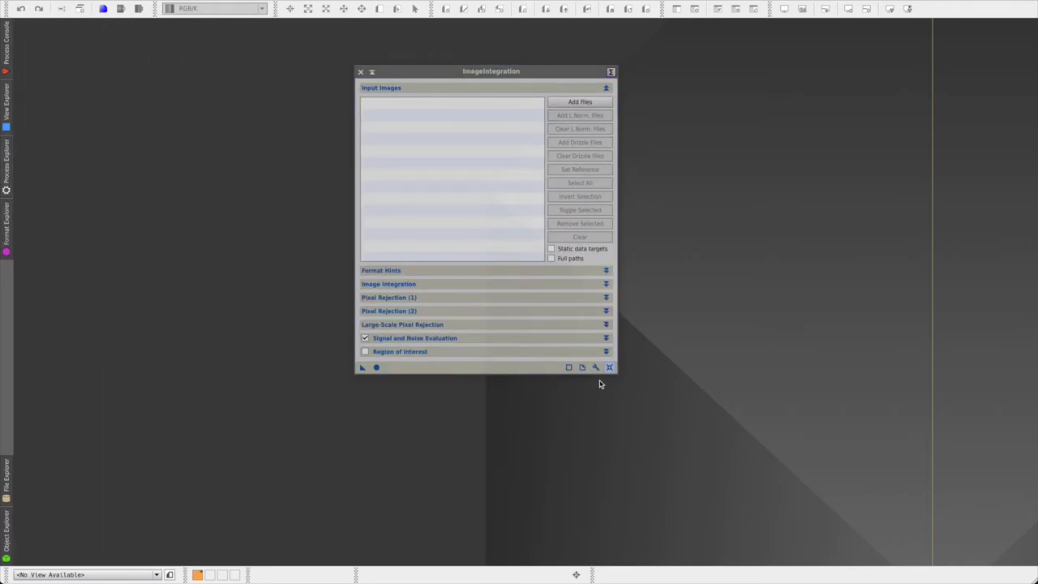
# Step: Add all the calibrated G flat frames to ImageIntegration
pyautogui.click(587, 102)
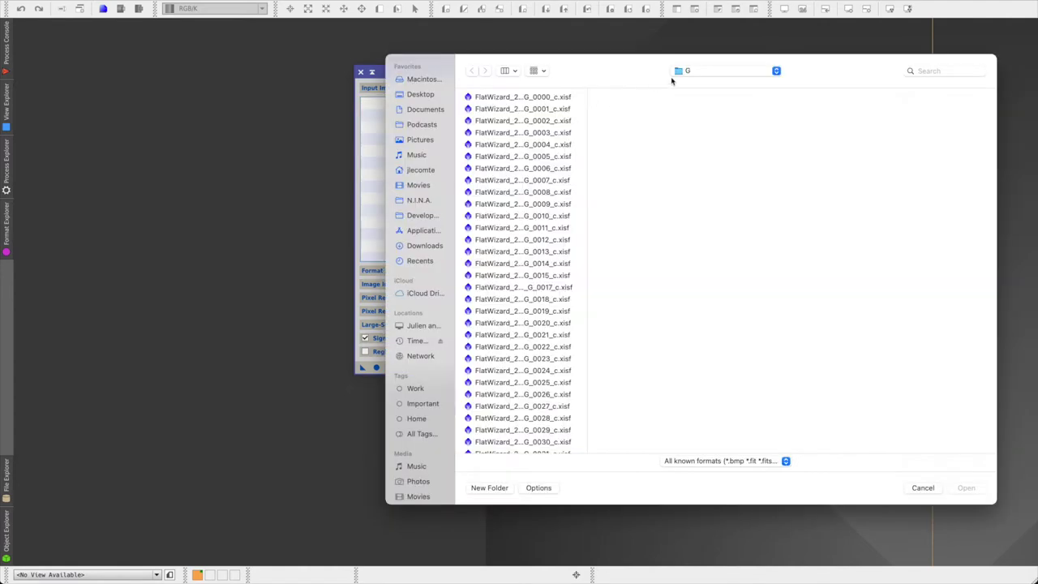
pyautogui.click(691, 76)
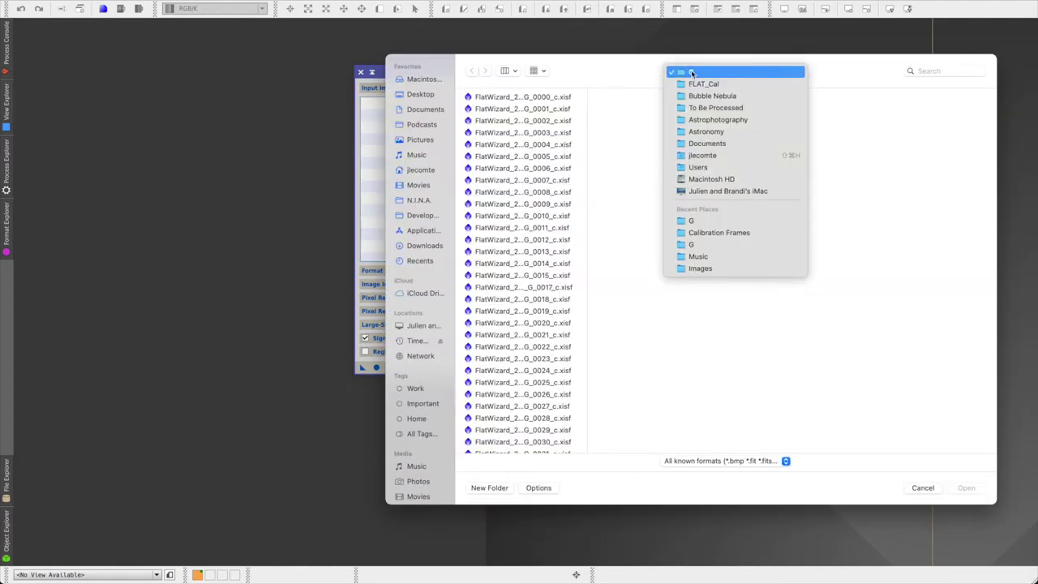
pyautogui.click(625, 87)
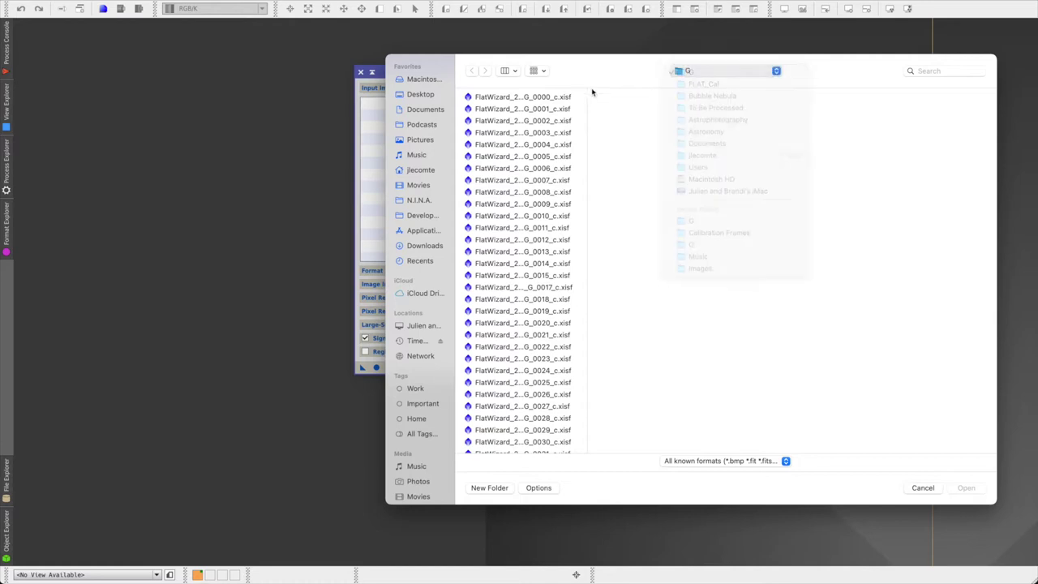
pyautogui.click(529, 97)
pyautogui.scroll(-10, 509, 349)
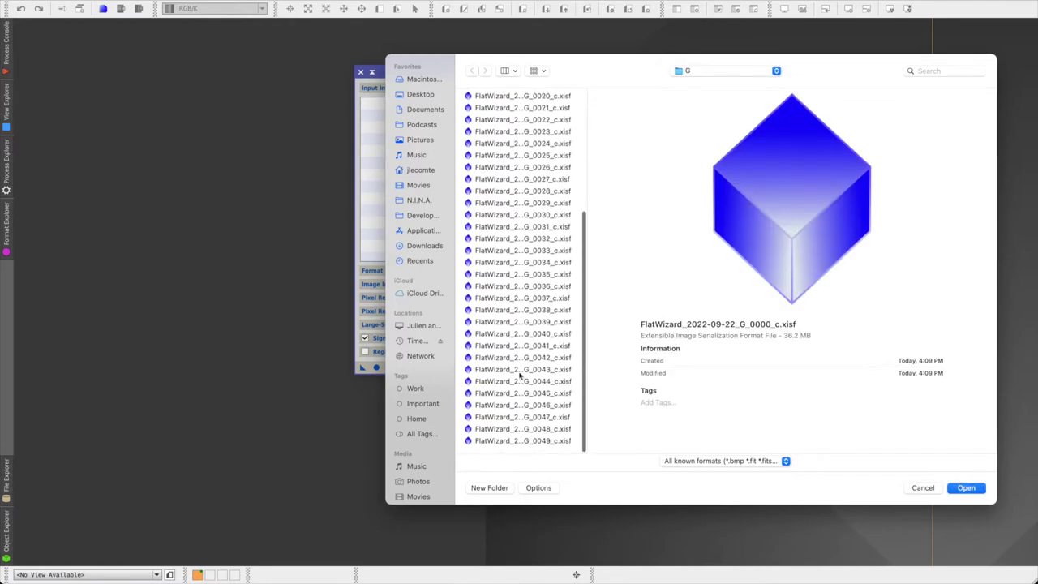
pyautogui.keyDown('shift'); pyautogui.click(536, 442); pyautogui.keyUp('shift')
pyautogui.click(965, 488)
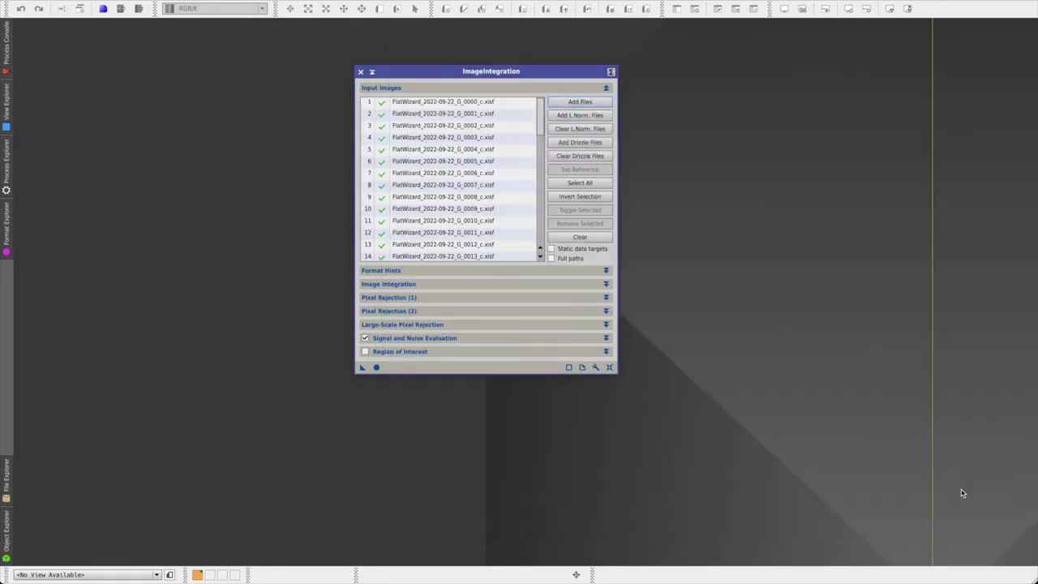
# Step: Set Multiplicative normalization, equal frame weights, and no signal and noise evaluation
pyautogui.click(606, 284)
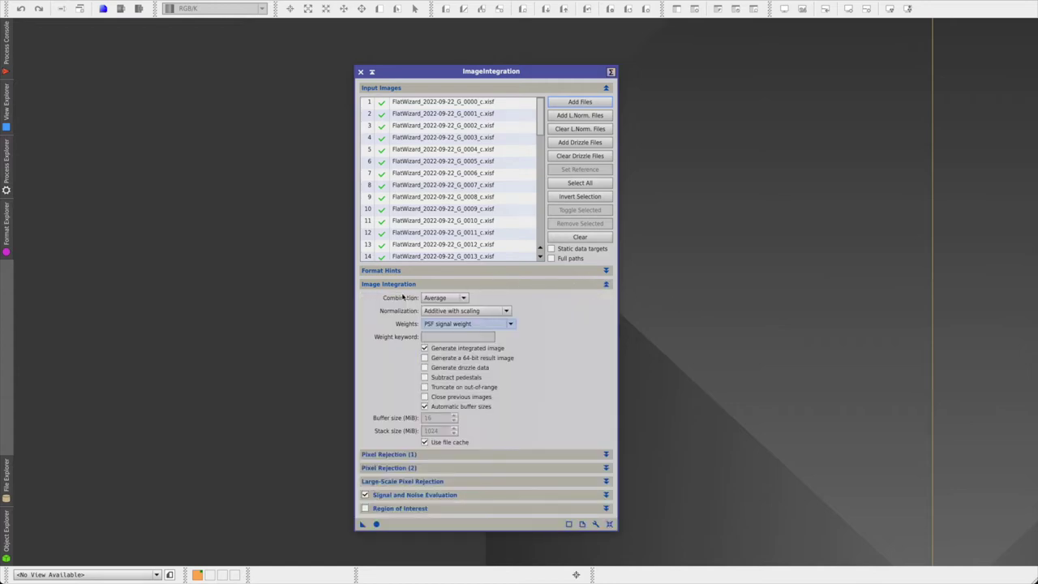
pyautogui.click(506, 312)
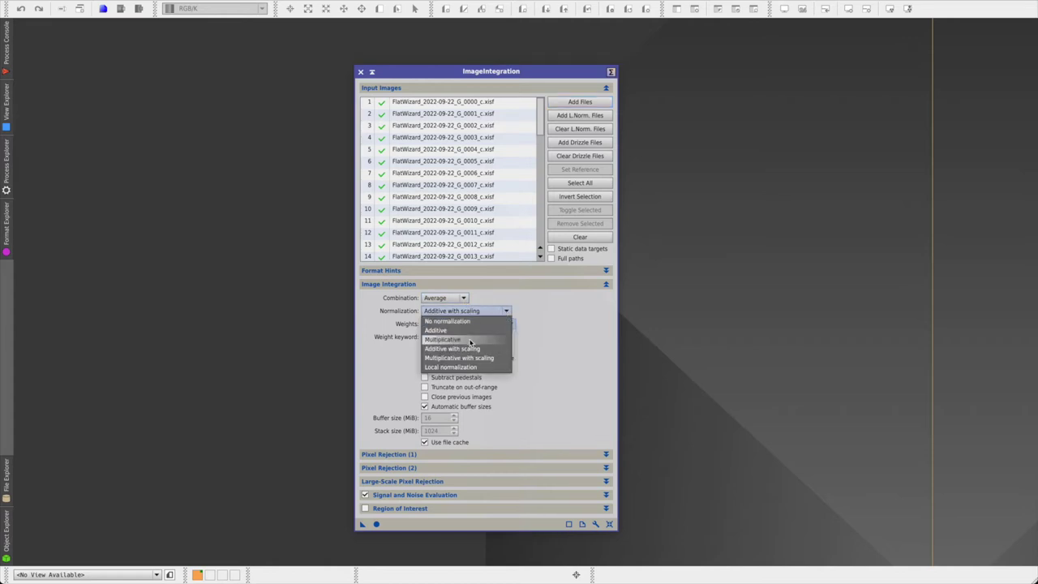
pyautogui.click(470, 340)
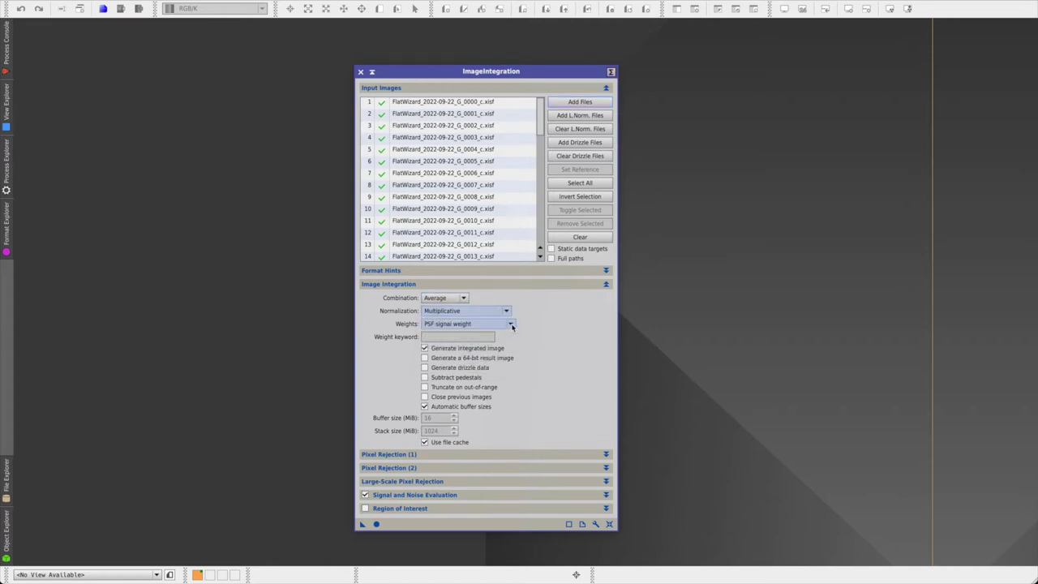
pyautogui.click(512, 324)
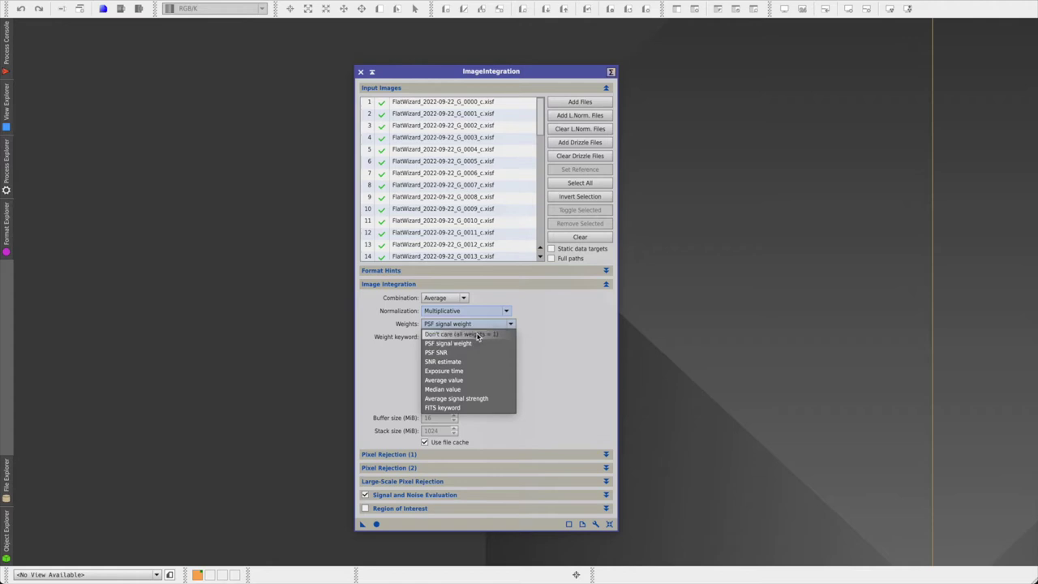
pyautogui.click(478, 335)
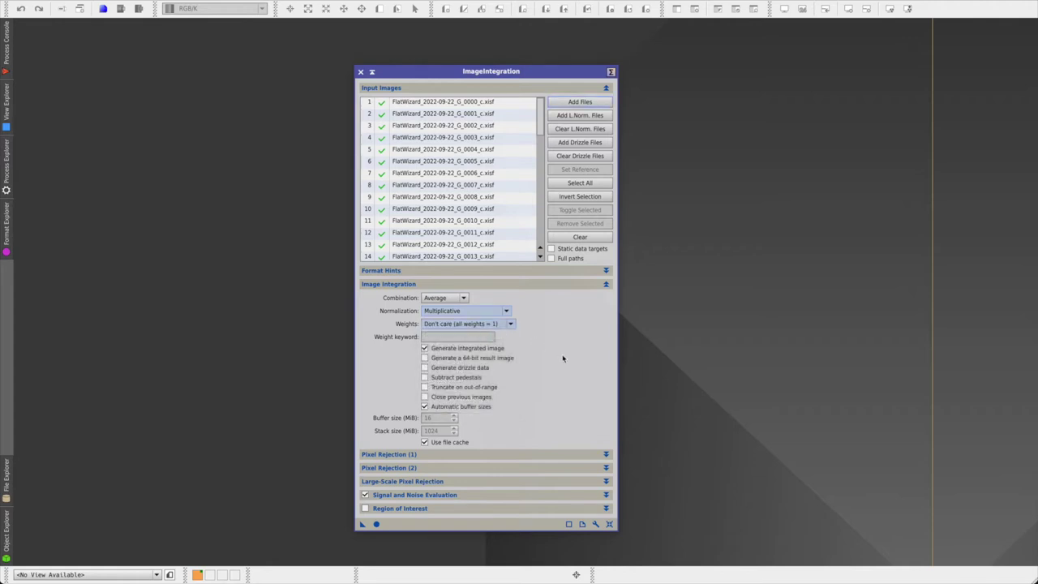
pyautogui.click(365, 495)
pyautogui.click(565, 284)
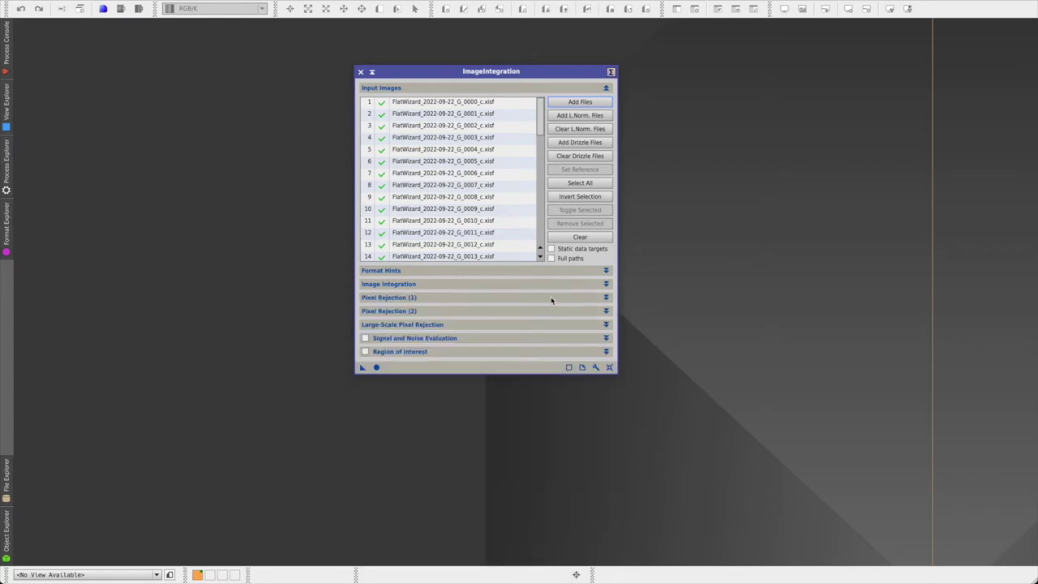
# Step: Choose ESD rejection with Equalize fluxes, no rejection maps, and build the FLAT_G master
pyautogui.click(551, 298)
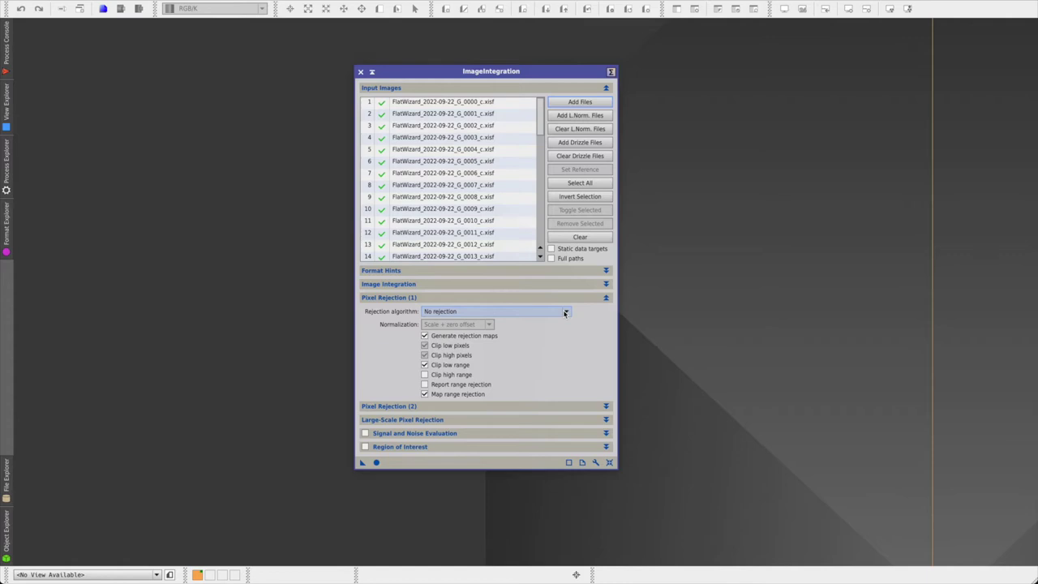
pyautogui.click(565, 312)
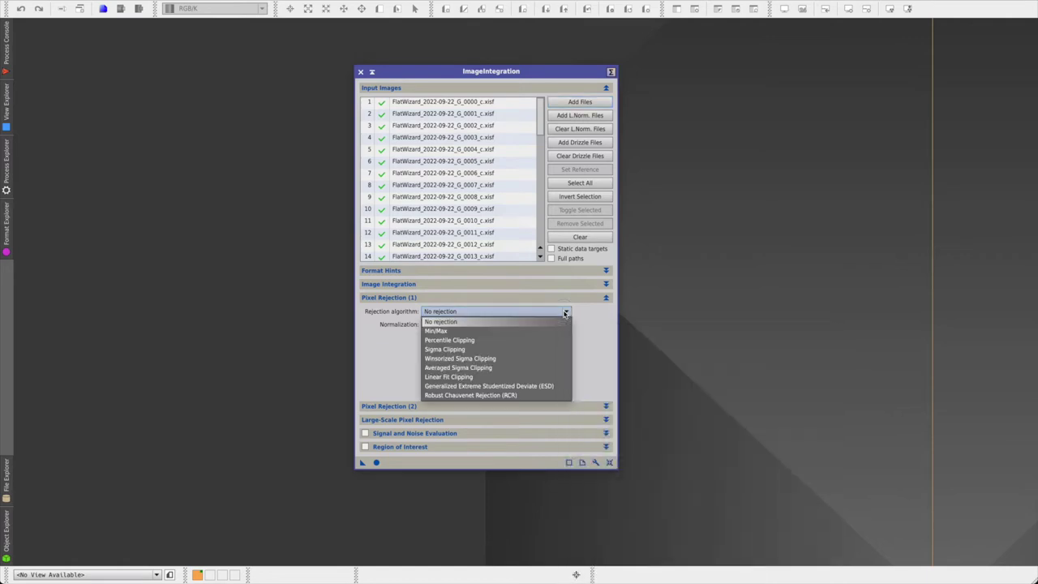
pyautogui.click(555, 389)
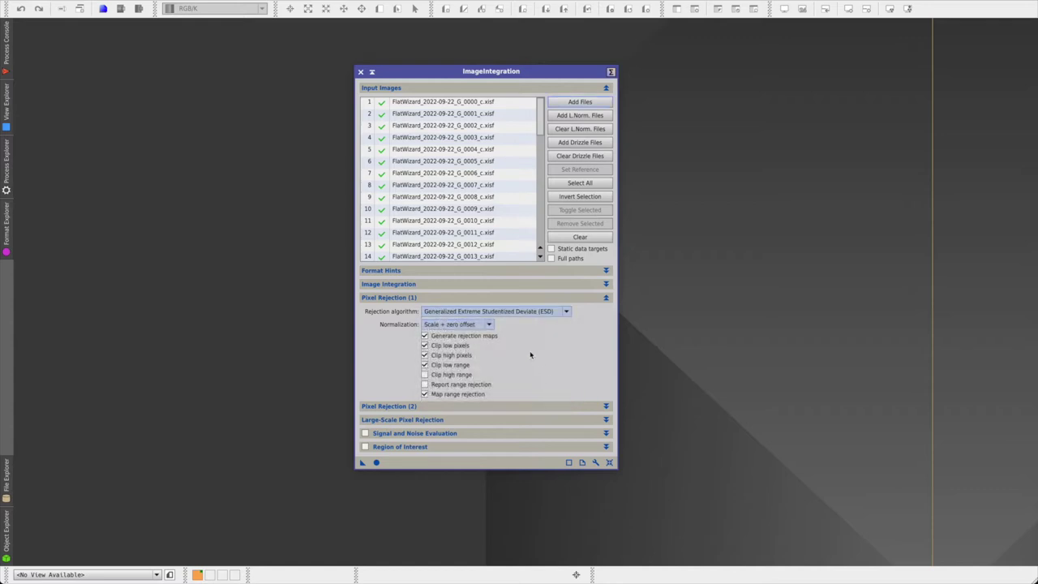
pyautogui.click(489, 325)
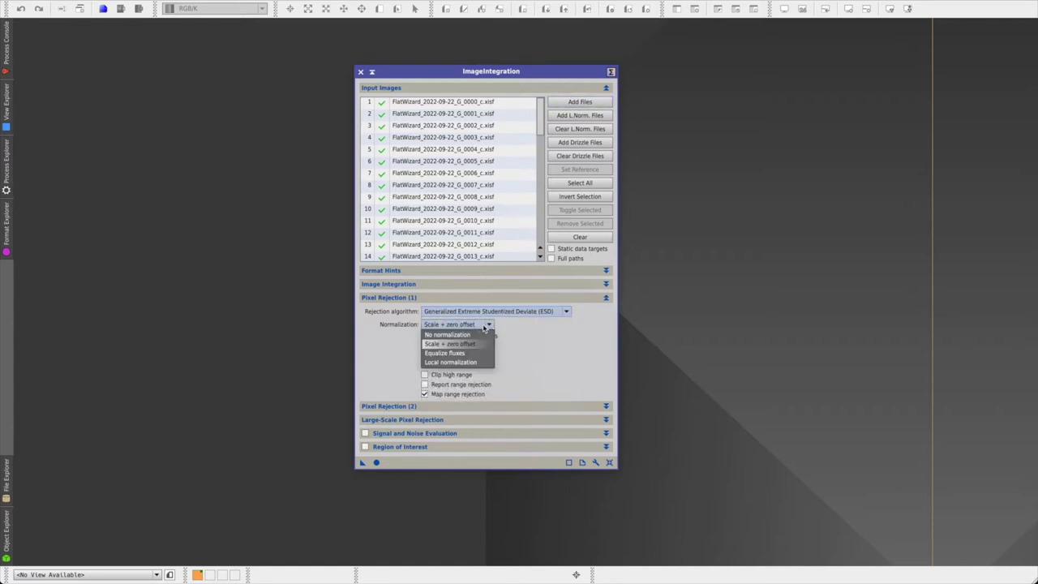
pyautogui.click(457, 354)
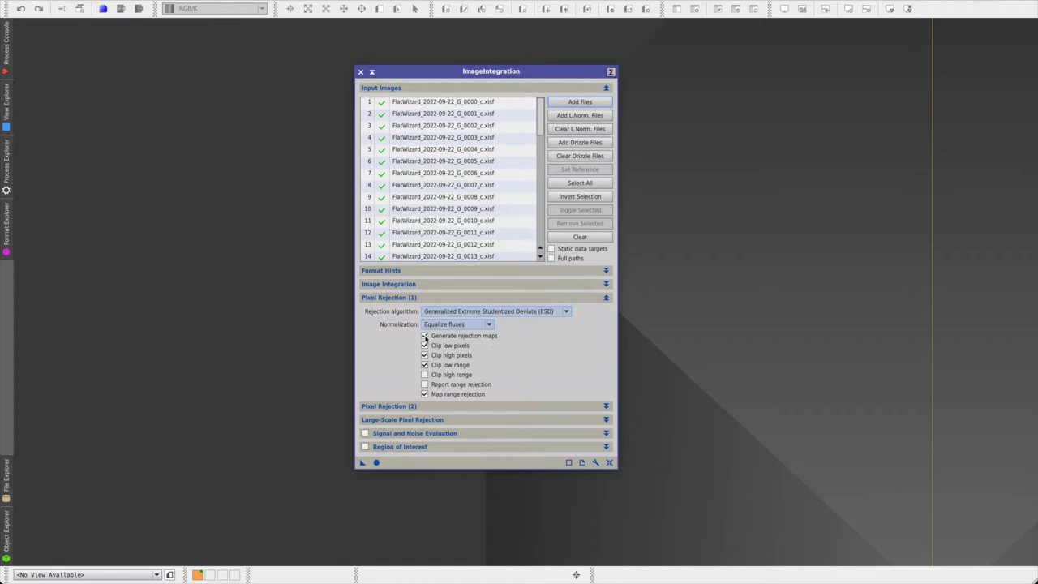
pyautogui.click(424, 336)
pyautogui.click(377, 463)
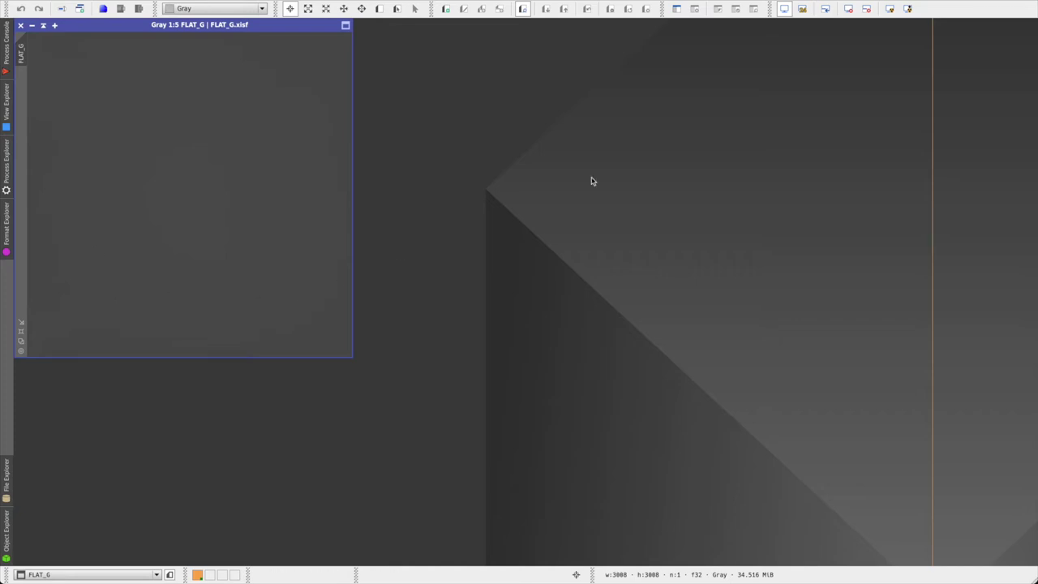
# Step: Close the FLAT_G master flat image window
pyautogui.click(891, 9)
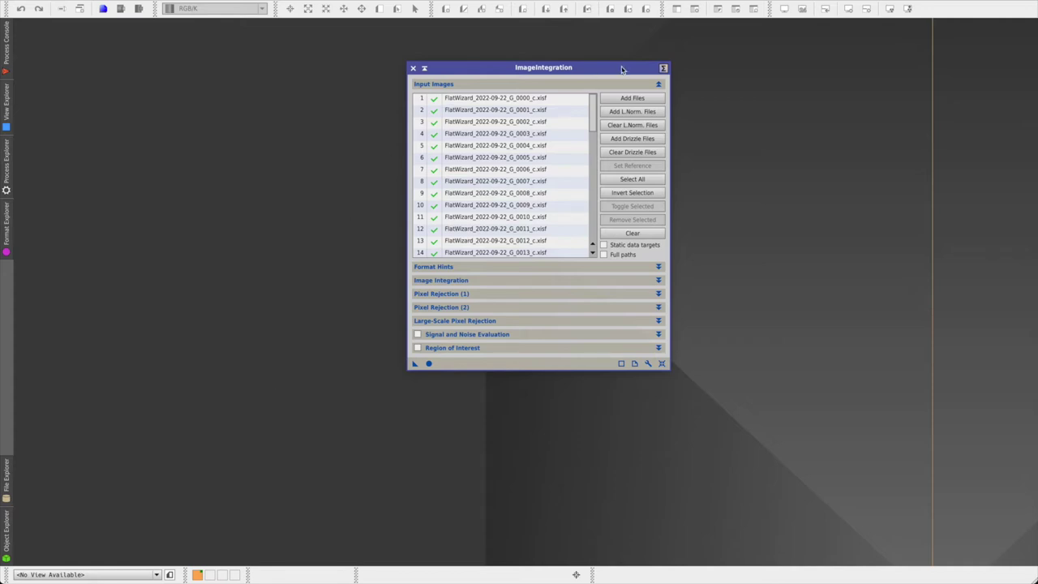
# Step: Clear the input file list and save the ImageIntegration settings as a workspace icon
pyautogui.click(632, 234)
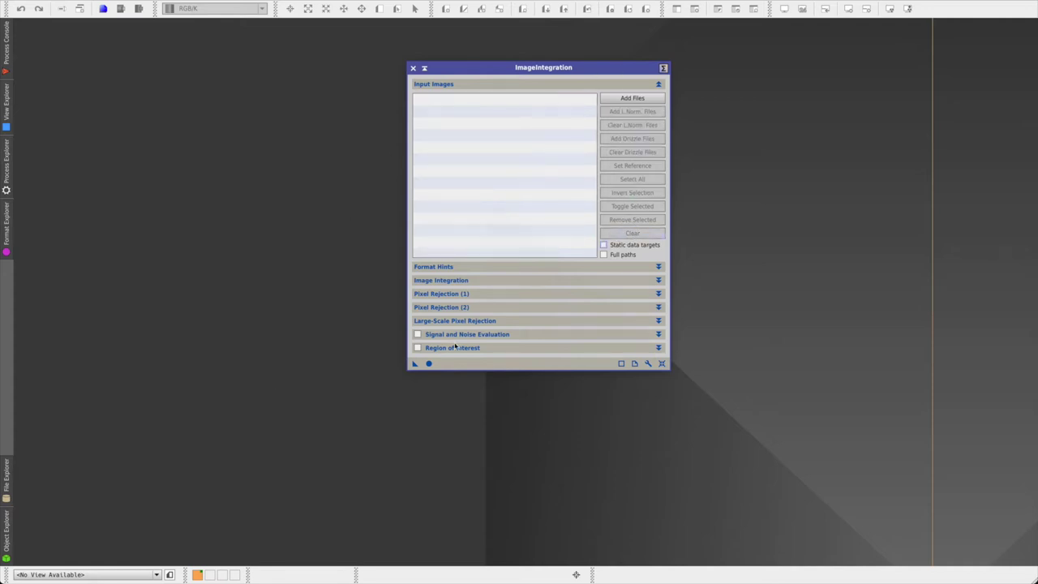
pyautogui.moveTo(414, 365); pyautogui.dragTo(280, 349)
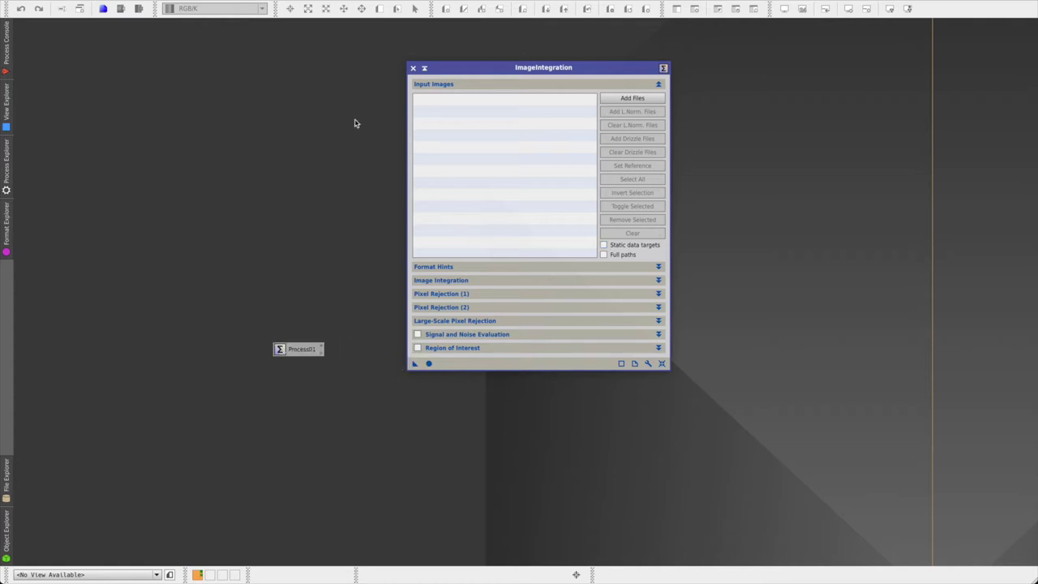
pyautogui.click(413, 69)
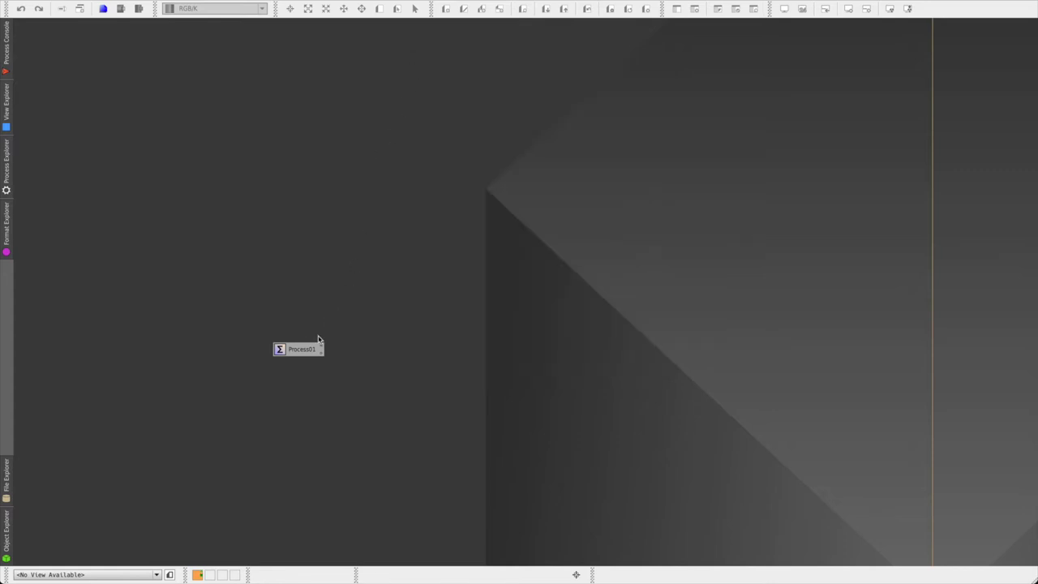
# Step: Rename the process icon to Flat_Integration and move it to the top-right
pyautogui.rightClick(299, 351)
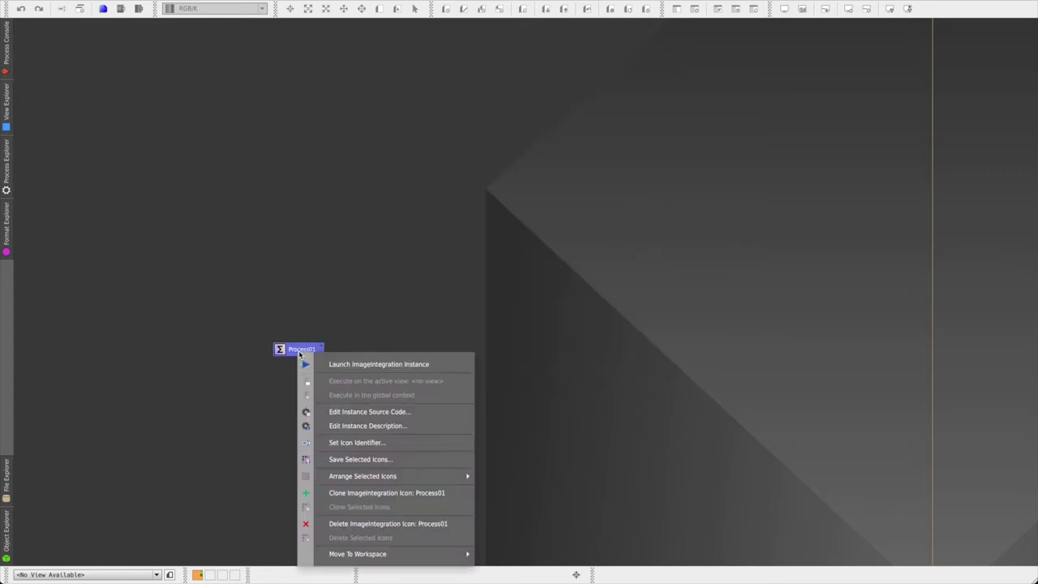
pyautogui.click(345, 442)
pyautogui.write('Flat_Integration')
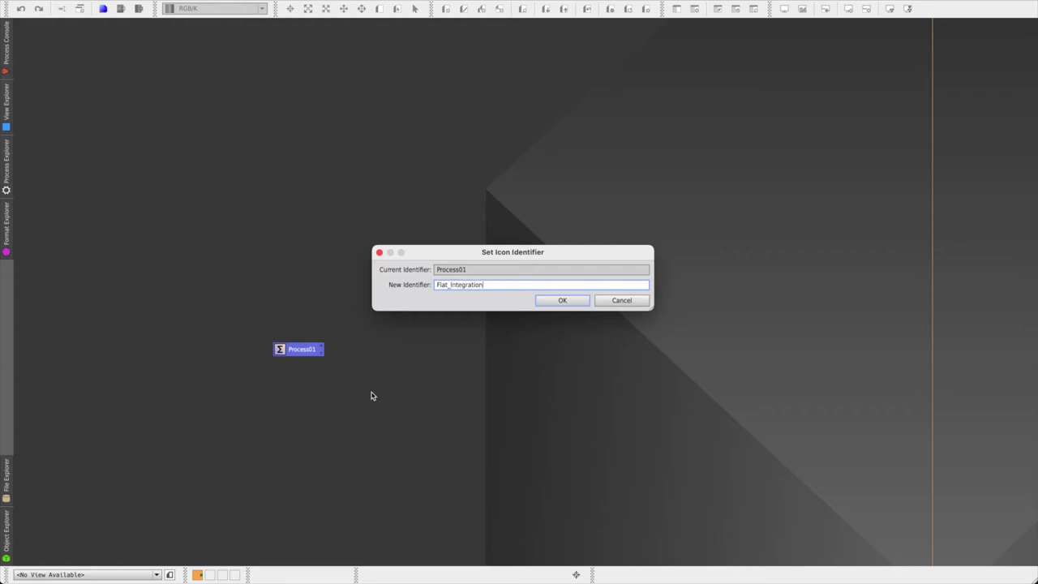
pyautogui.press('Return')
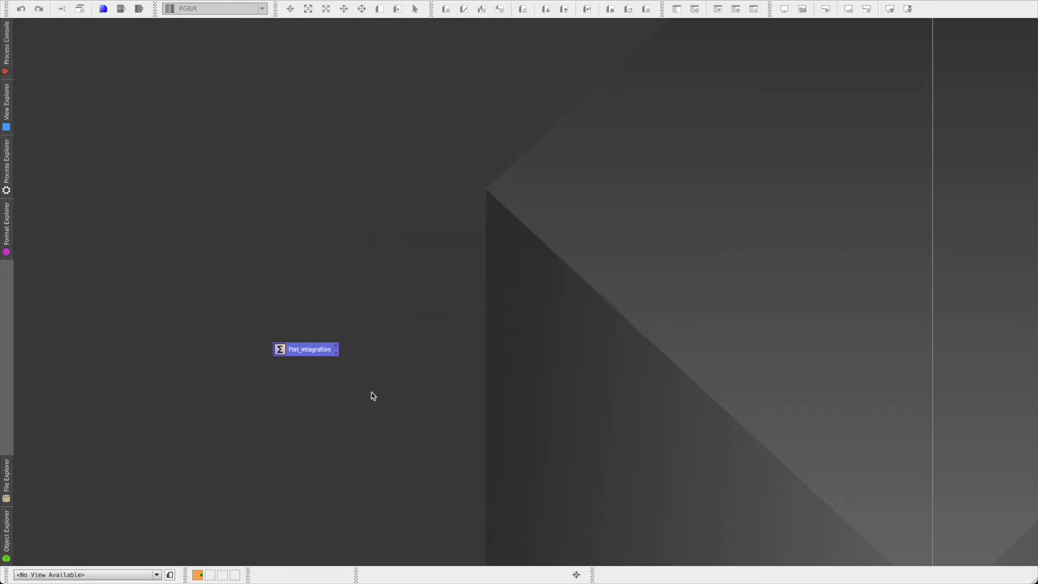
pyautogui.moveTo(307, 355); pyautogui.dragTo(975, 46)
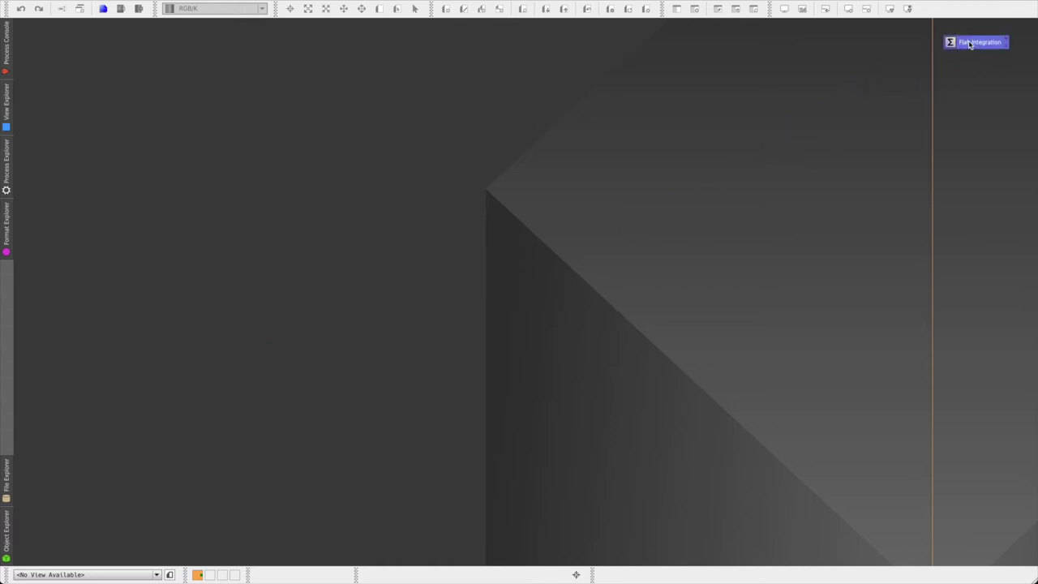
# Step: Reopen Flat_Integration and check its saved pixel rejection and image integration settings
pyautogui.doubleClick(970, 45)
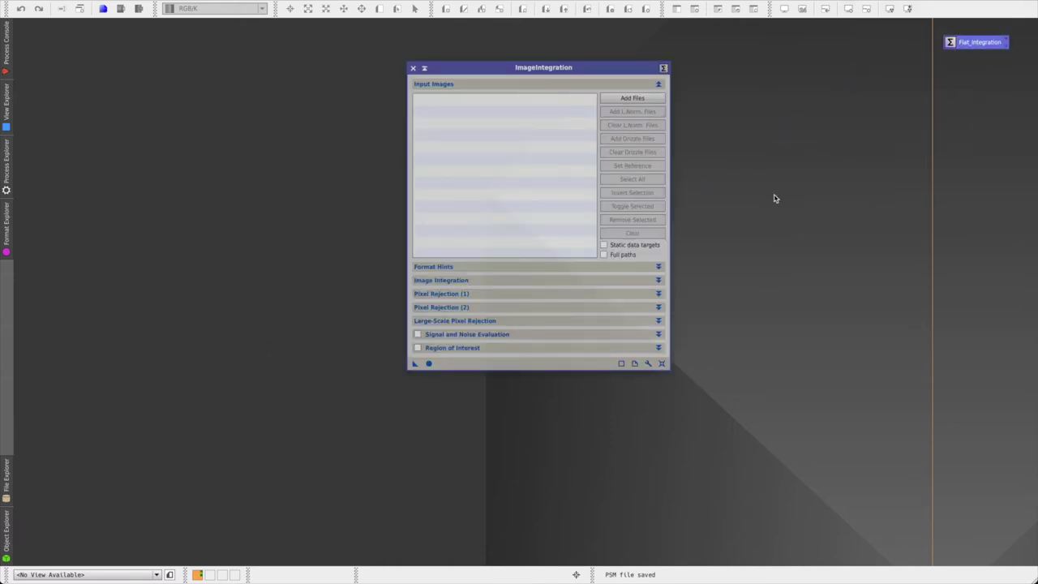
pyautogui.click(532, 295)
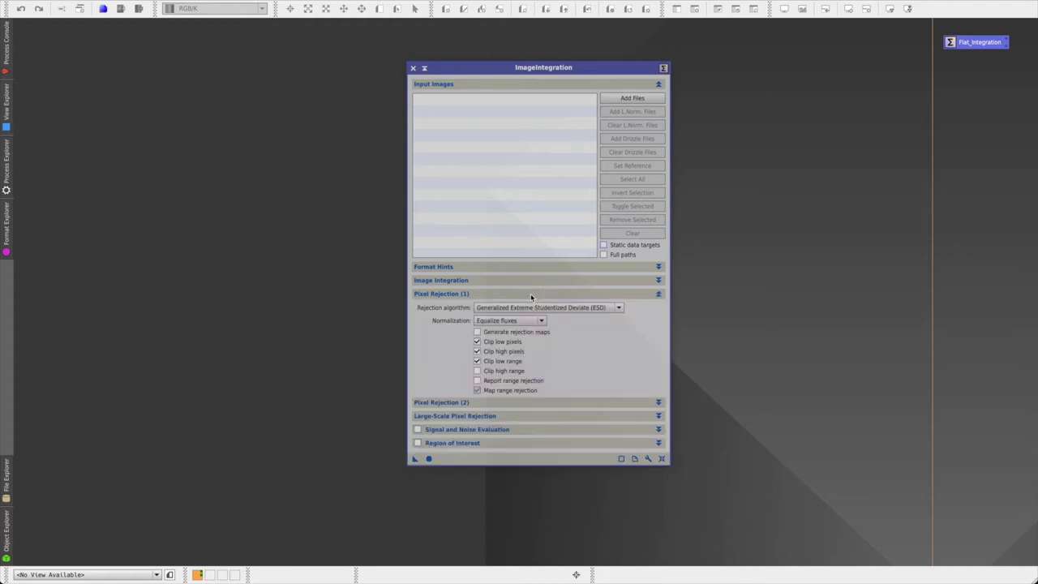
pyautogui.click(531, 295)
pyautogui.click(527, 283)
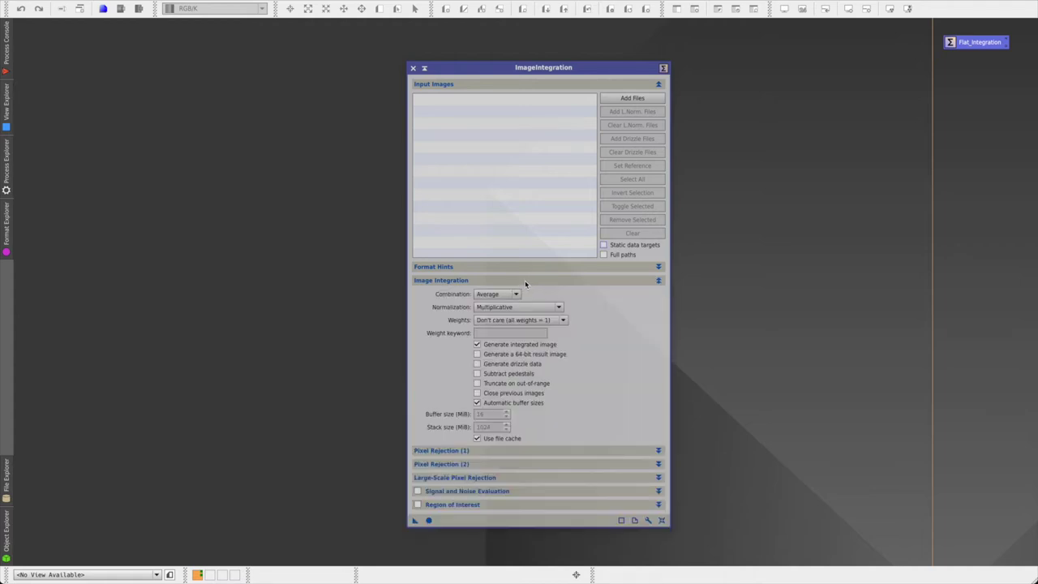
pyautogui.click(525, 284)
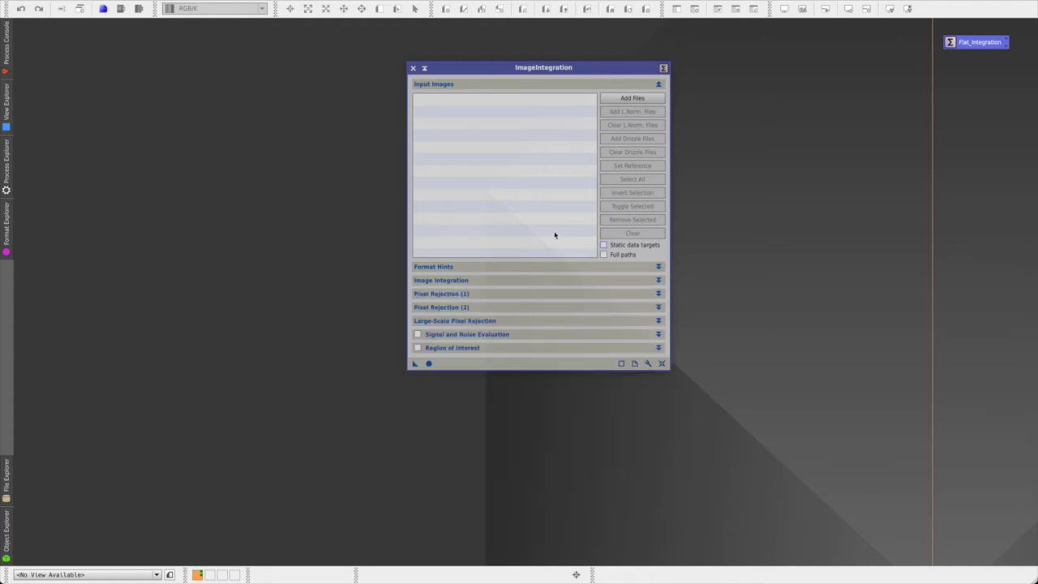
pyautogui.click(632, 98)
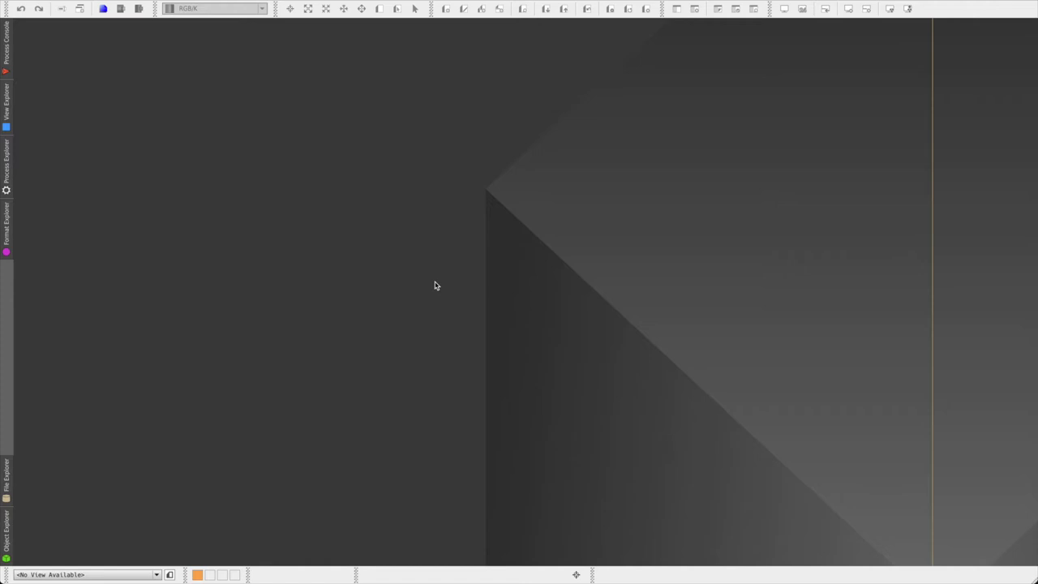
# Step: Load the Processing.xpsm process icon set and arrange the icons into a column
pyautogui.rightClick(434, 284)
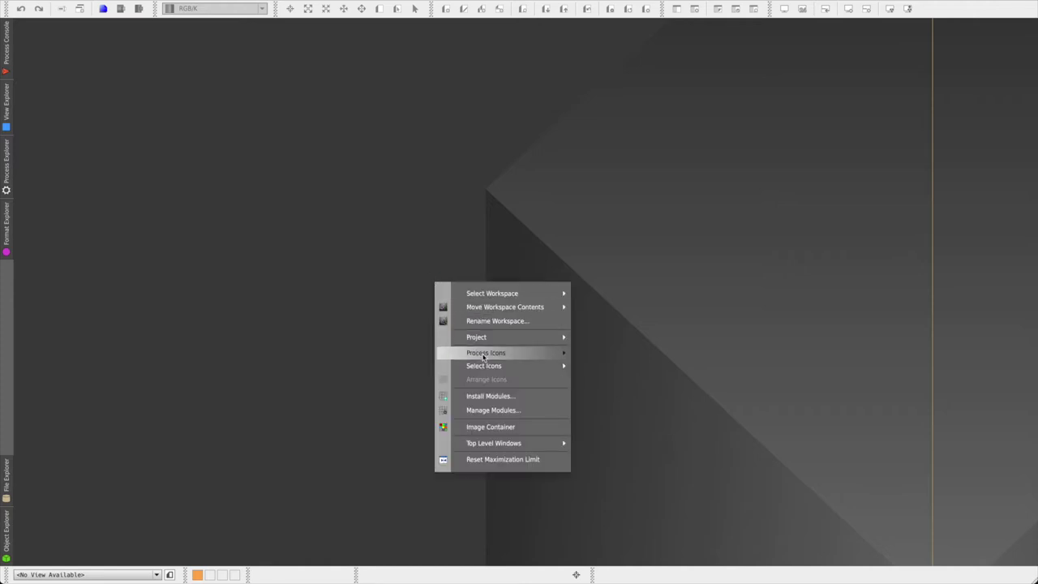
pyautogui.moveTo(546, 354)
pyautogui.click(626, 353)
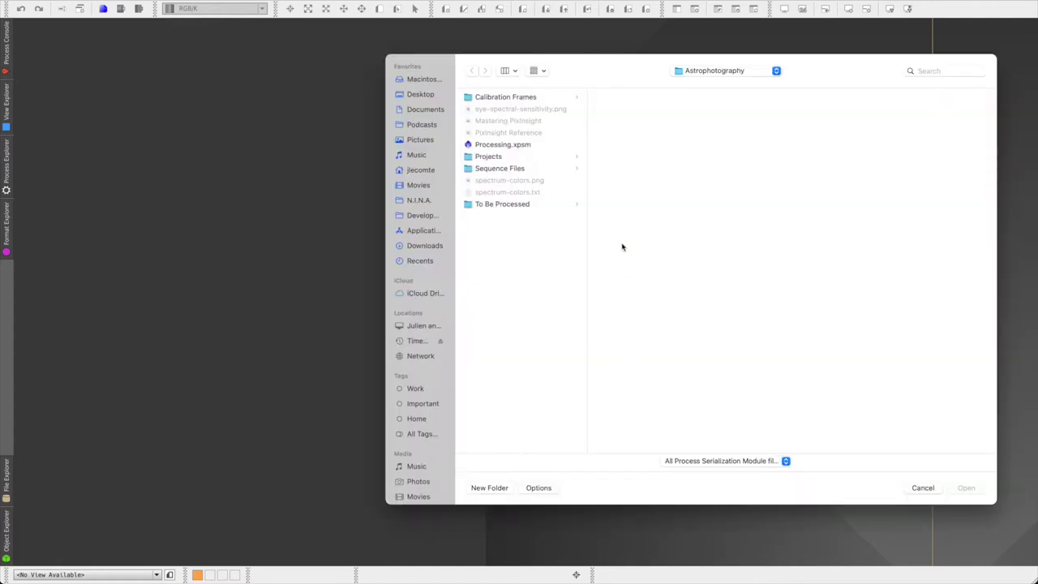
pyautogui.doubleClick(512, 146)
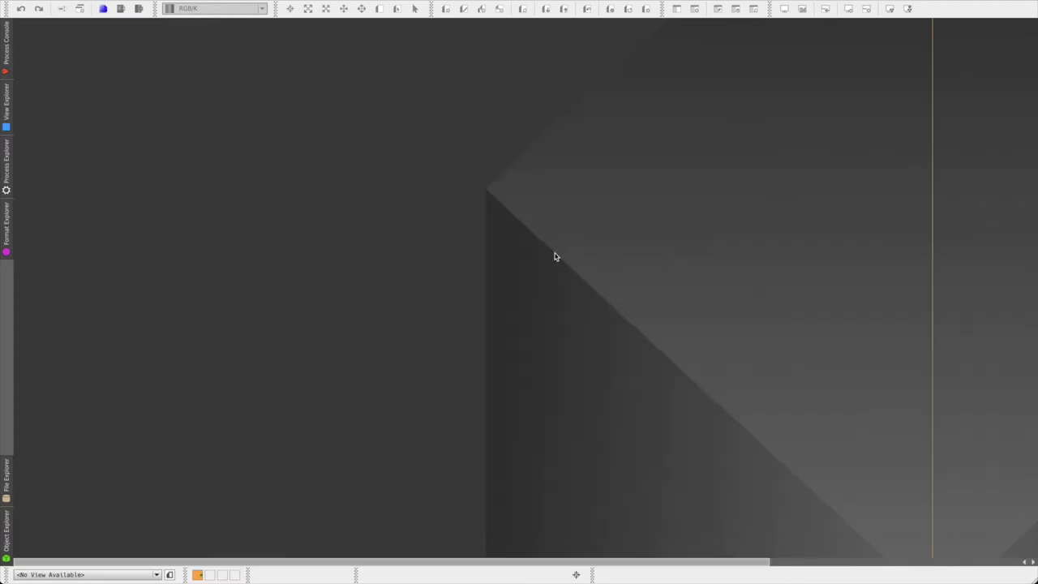
pyautogui.rightClick(565, 264)
pyautogui.click(604, 361)
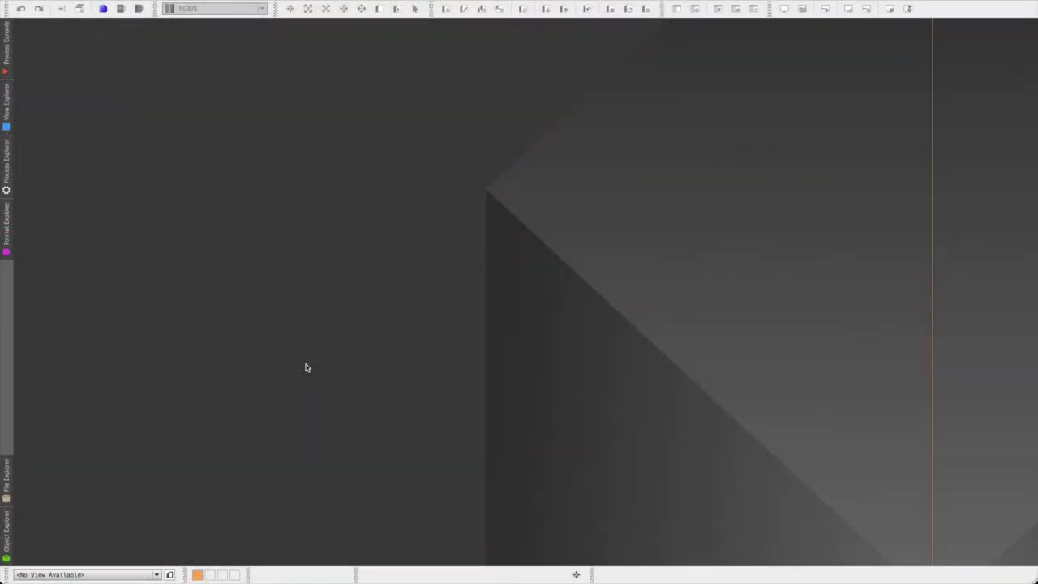
# Step: Open the Blink process from the Process Explorer
pyautogui.click(7, 187)
pyautogui.doubleClick(81, 139)
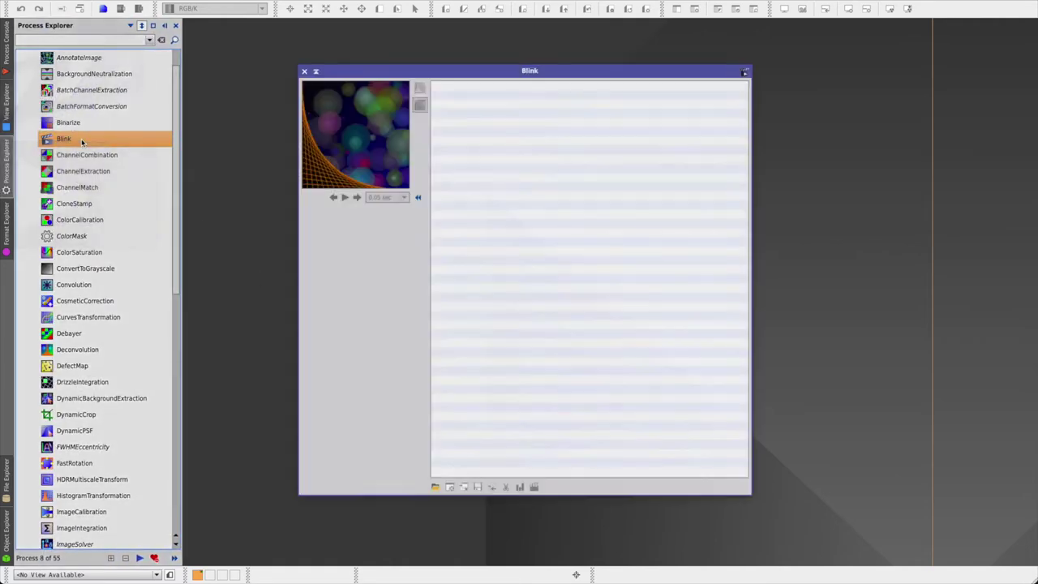
pyautogui.click(340, 457)
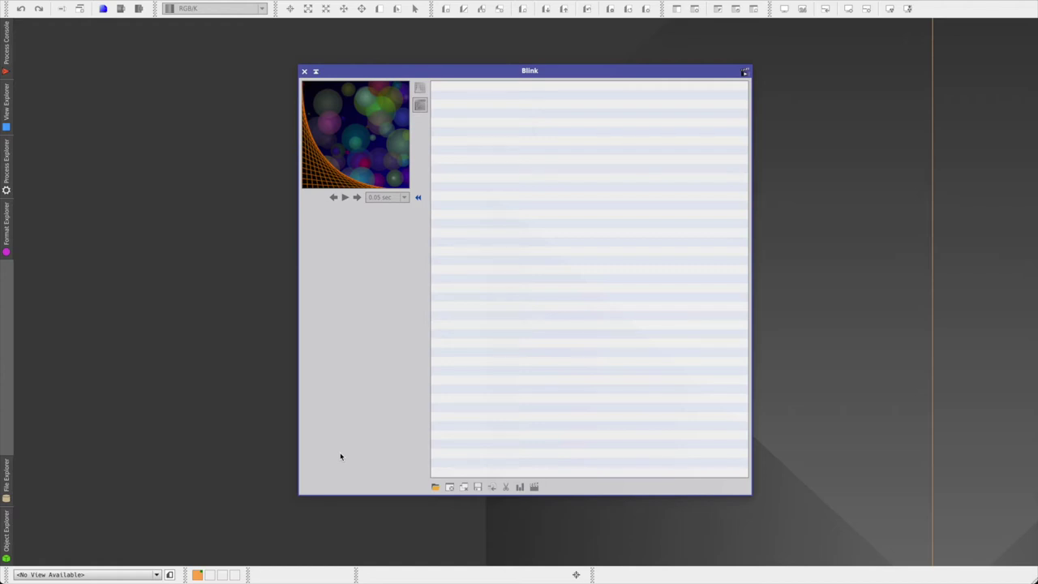
# Step: Load every Ha light frame from LIGHT/Ha into Blink
pyautogui.click(435, 487)
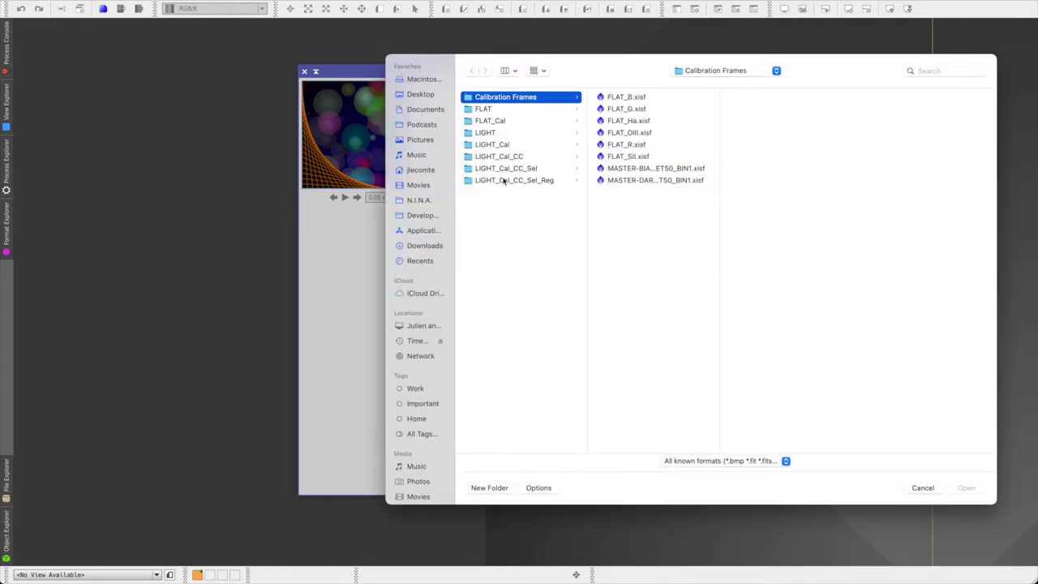
pyautogui.click(486, 133)
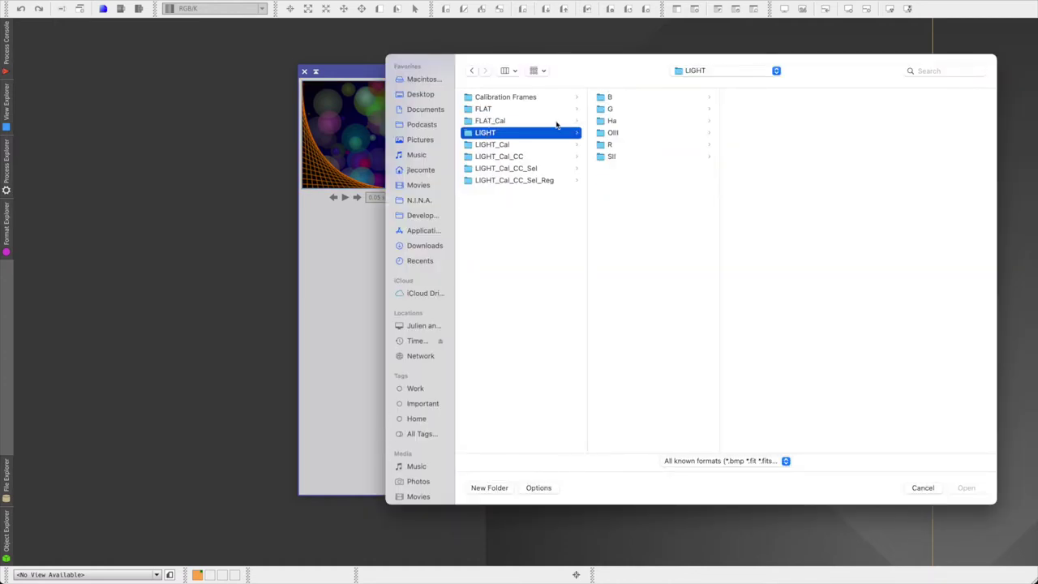
pyautogui.click(633, 122)
pyautogui.click(754, 97)
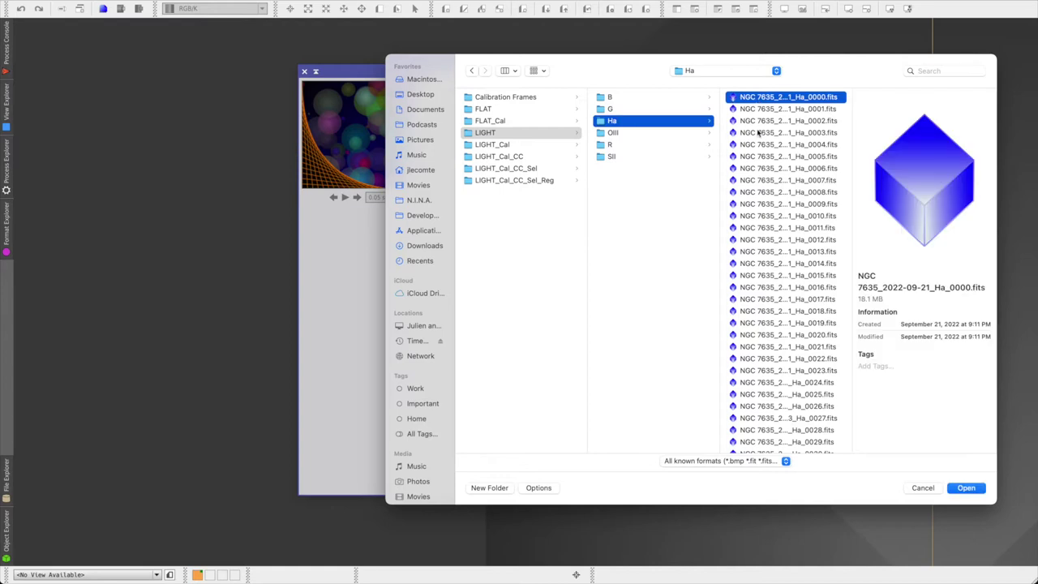
pyautogui.scroll(-15, 762, 408)
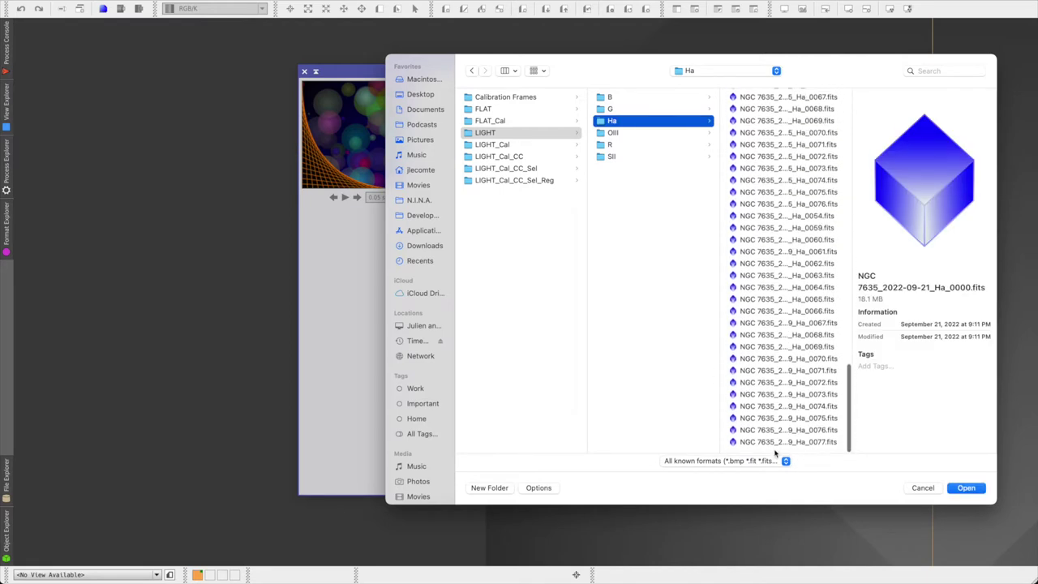
pyautogui.keyDown('shift'); pyautogui.click(774, 442); pyautogui.keyUp('shift')
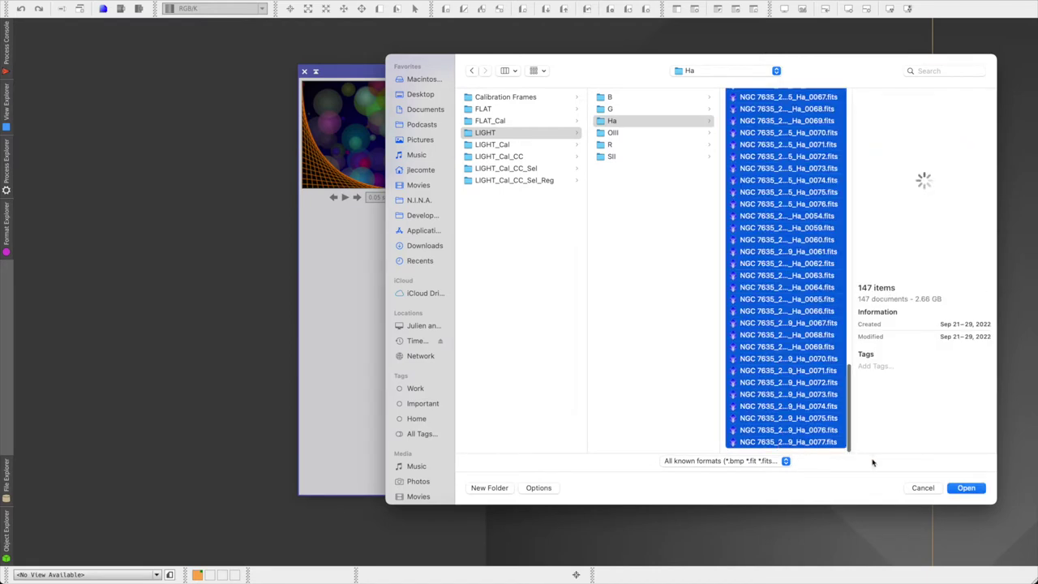
pyautogui.click(965, 488)
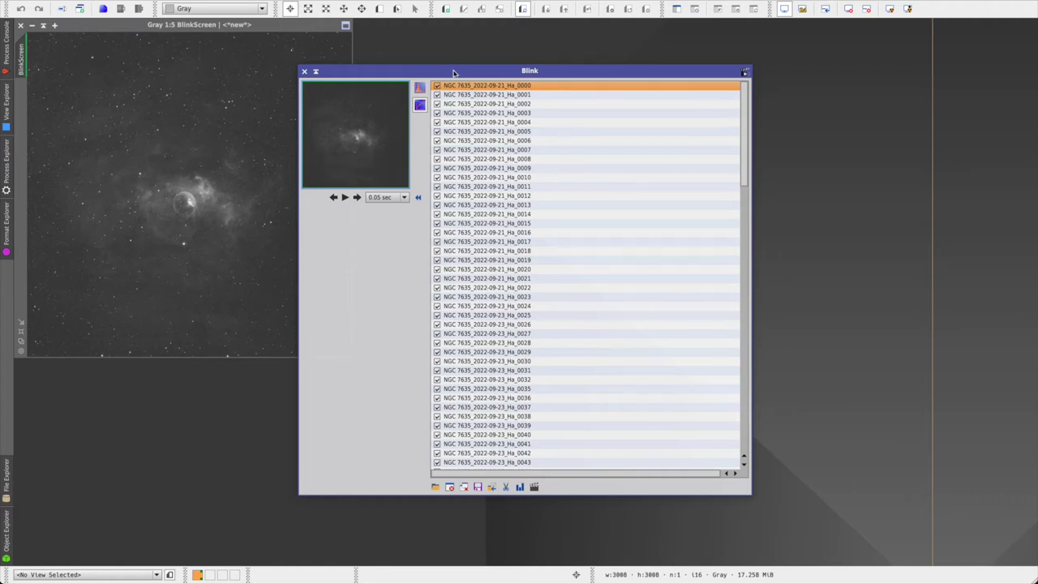
# Step: Animate through the Ha frames, drop 09-24_Ha_0033, and cancel copying it elsewhere
pyautogui.moveTo(454, 73); pyautogui.dragTo(553, 44)
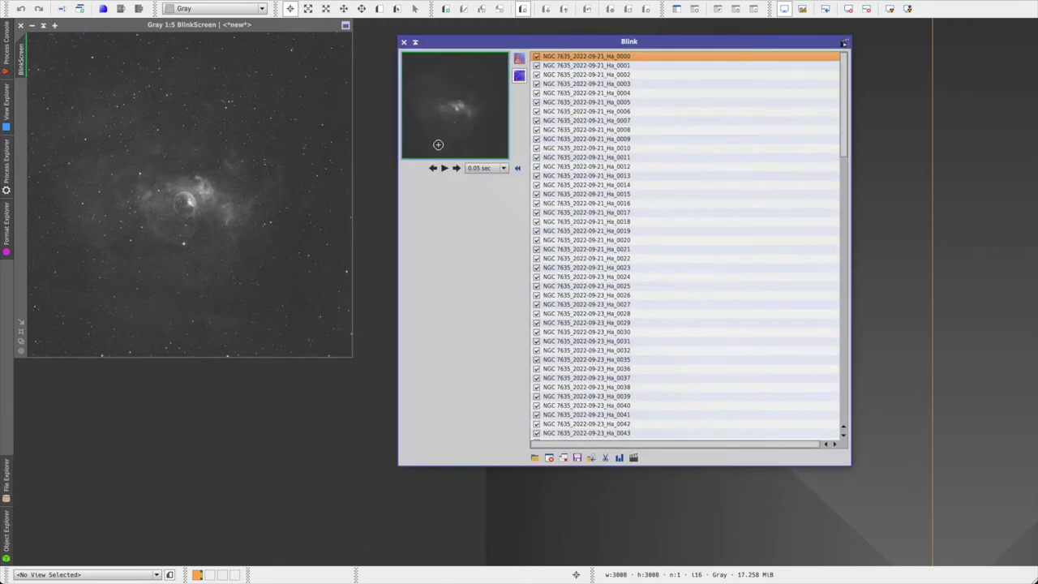
pyautogui.click(445, 168)
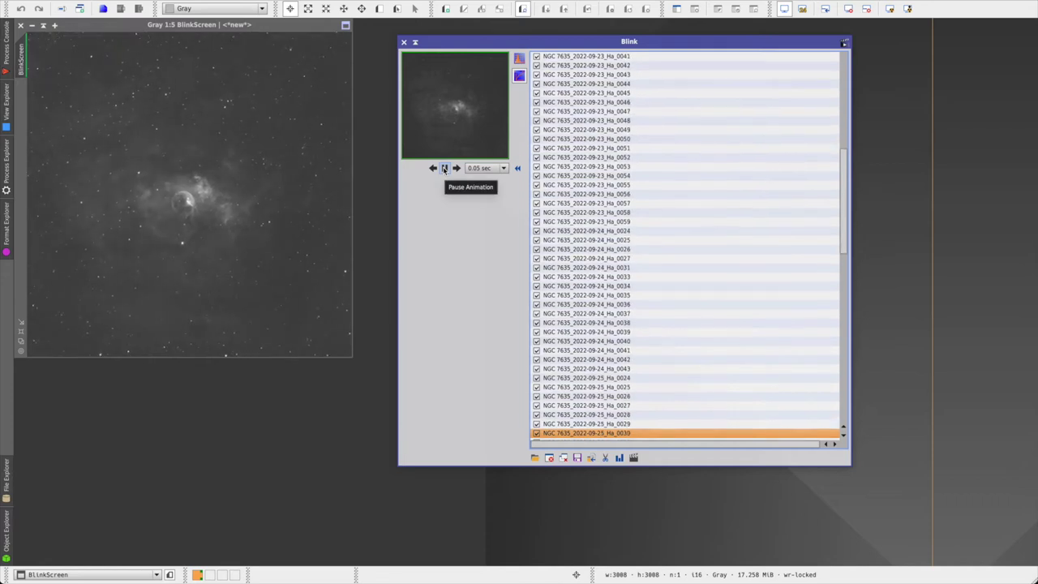
pyautogui.click(444, 168)
pyautogui.click(589, 231)
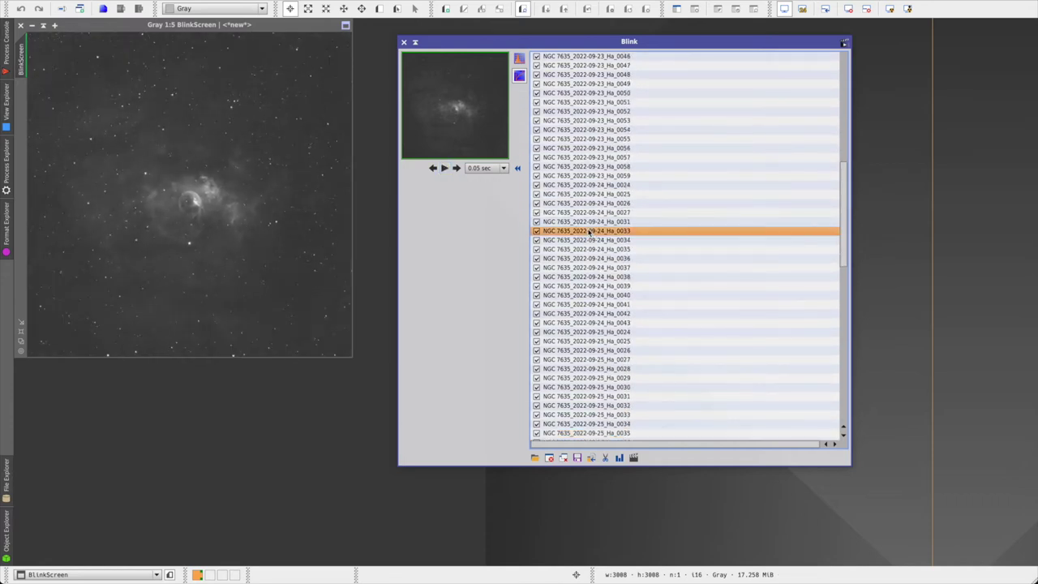
pyautogui.click(549, 459)
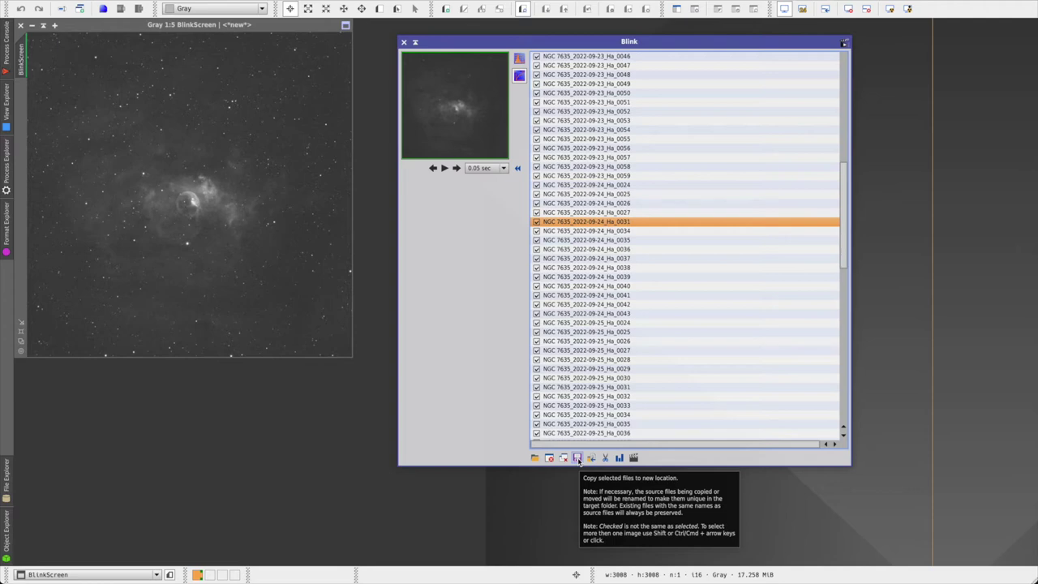
pyautogui.click(577, 459)
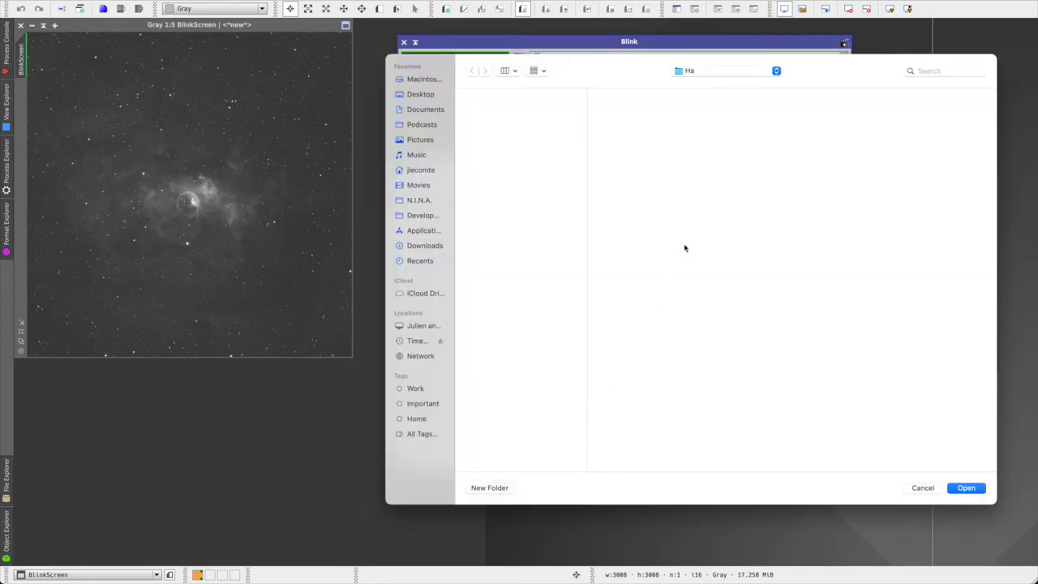
pyautogui.click(923, 488)
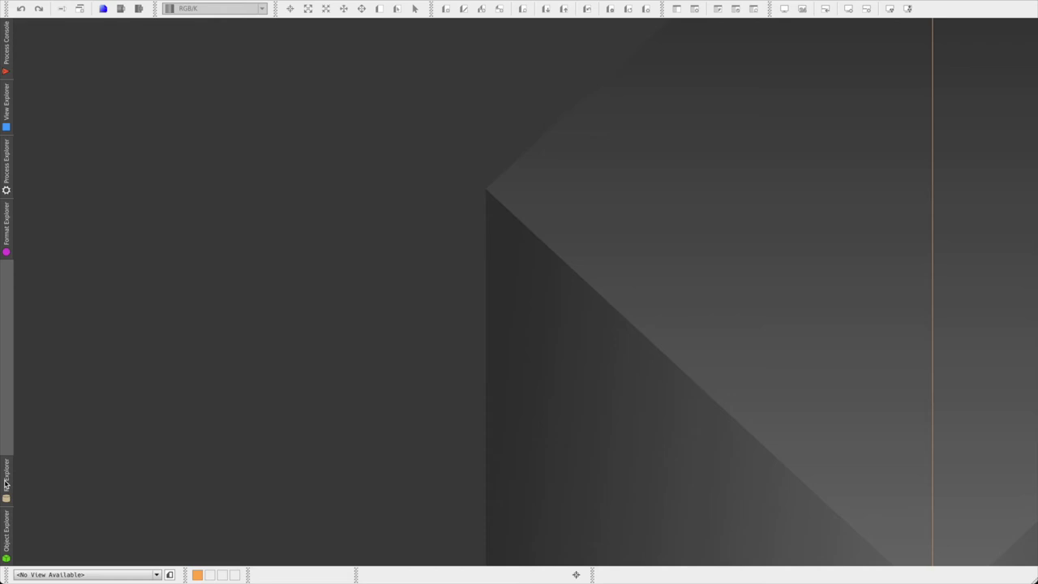
# Step: Check the Calibration Frames folder, then open ImageCalibration with no target frames
pyautogui.click(7, 483)
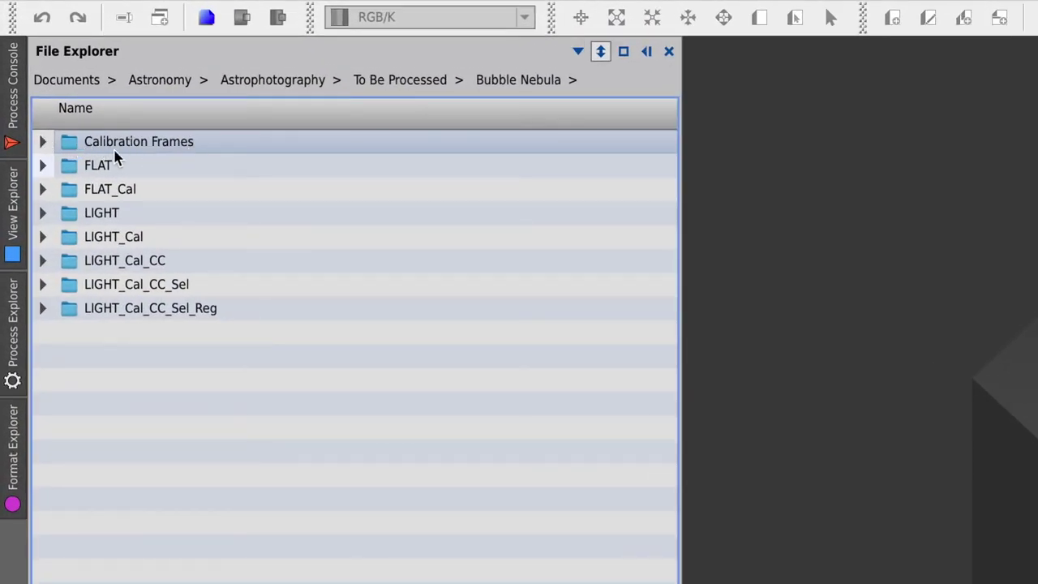
pyautogui.click(43, 143)
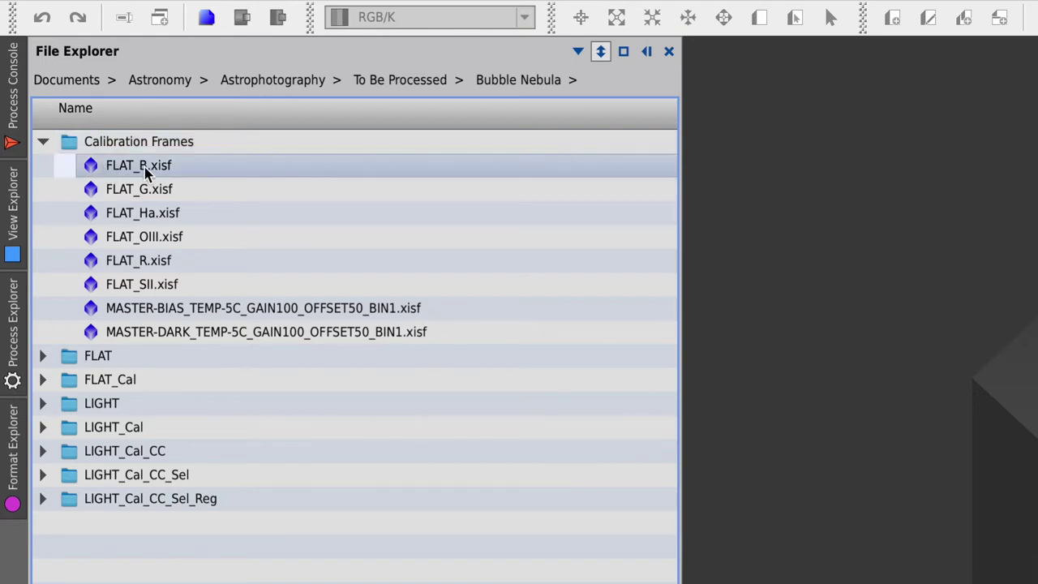
pyautogui.click(43, 143)
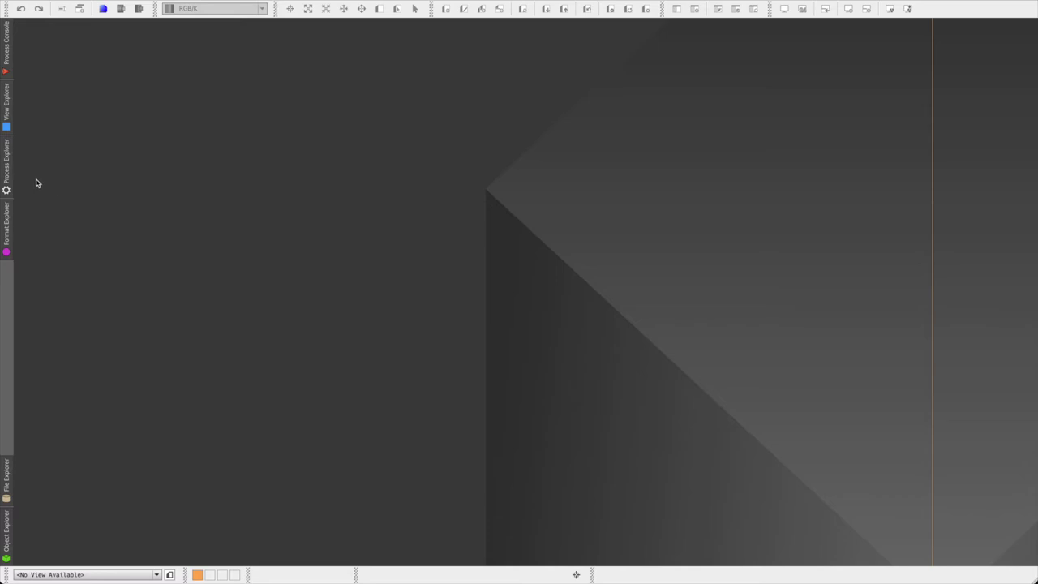
pyautogui.moveTo(8, 185)
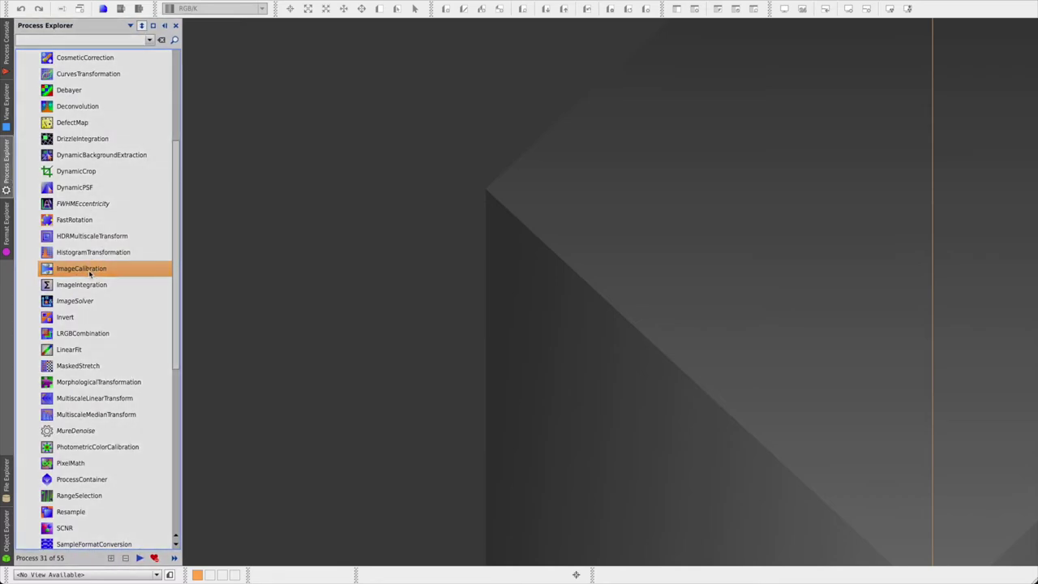
pyautogui.doubleClick(85, 269)
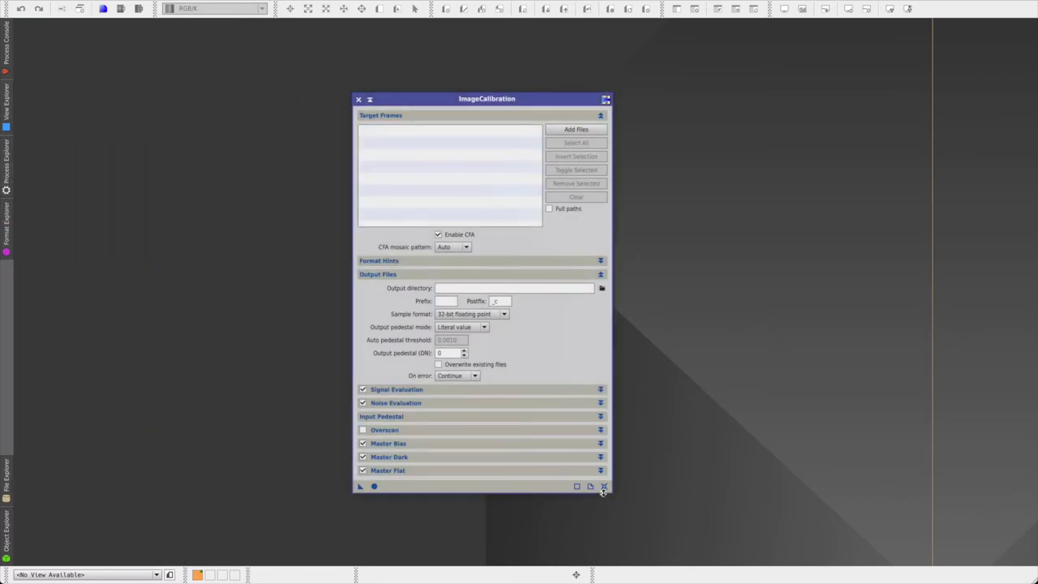
# Step: Add all Ha light frames from Bubble Nebula/LIGHT/Ha as calibration targets
pyautogui.click(580, 132)
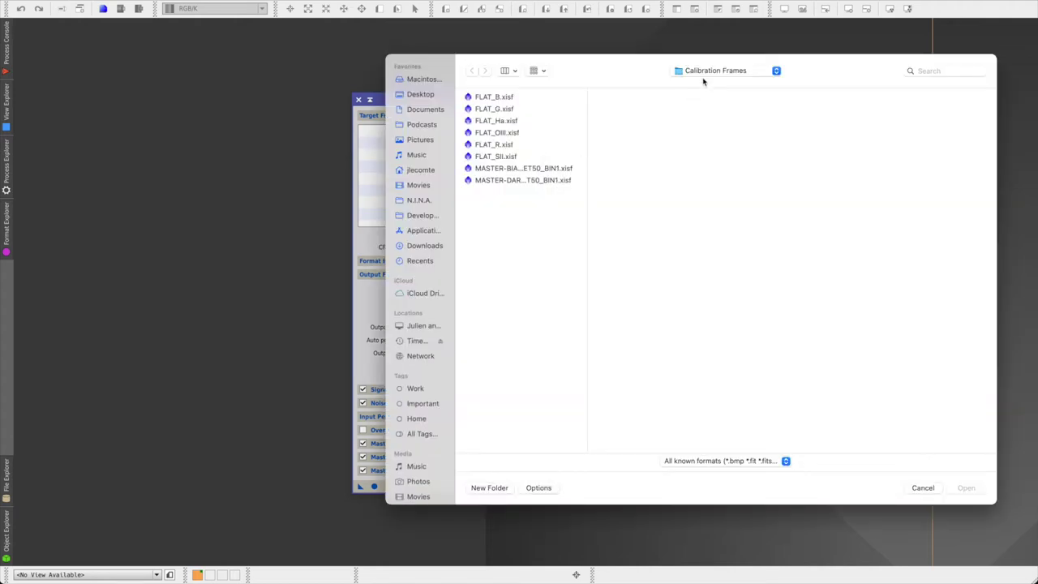
pyautogui.click(703, 72)
pyautogui.click(703, 84)
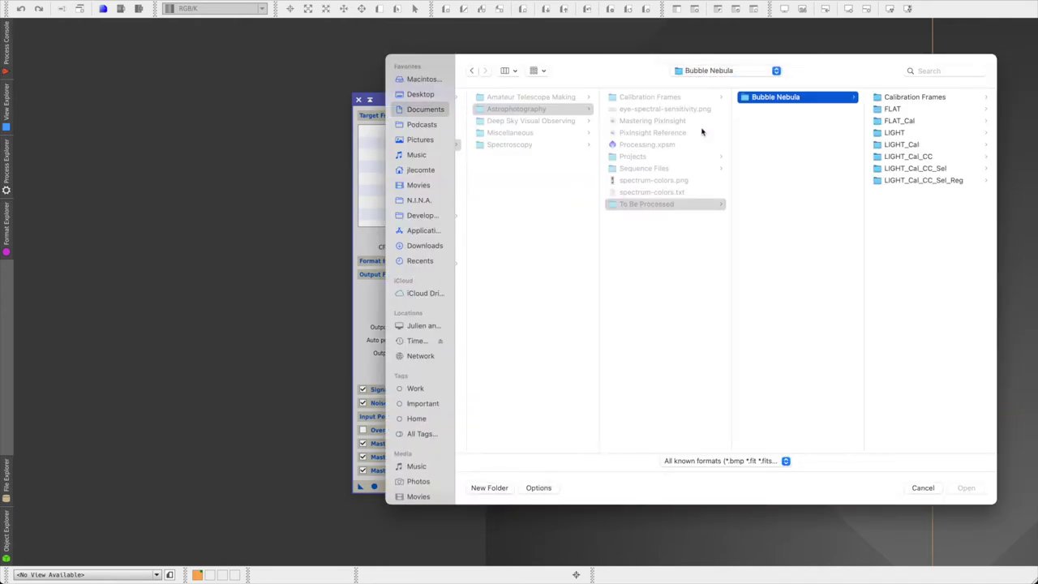
pyautogui.click(890, 134)
pyautogui.click(890, 121)
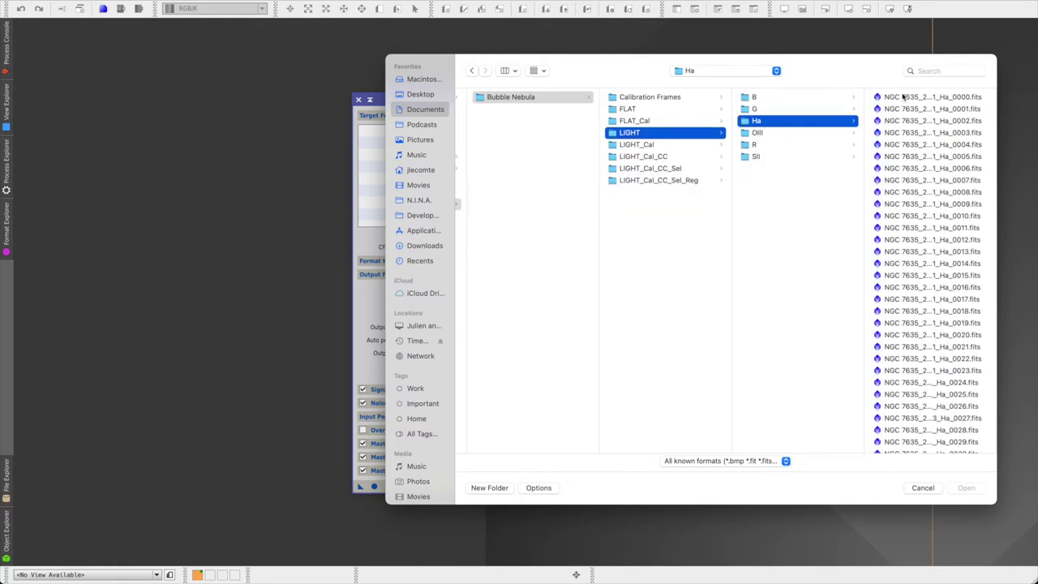
pyautogui.press('Right')
pyautogui.scroll(-15, 806, 424)
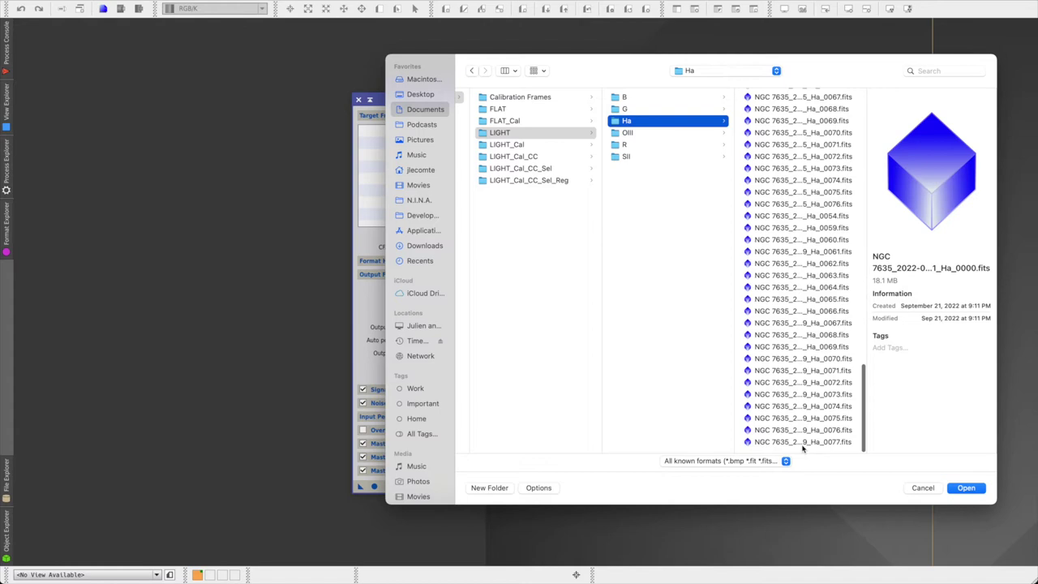
pyautogui.press('super+a')
pyautogui.click(965, 488)
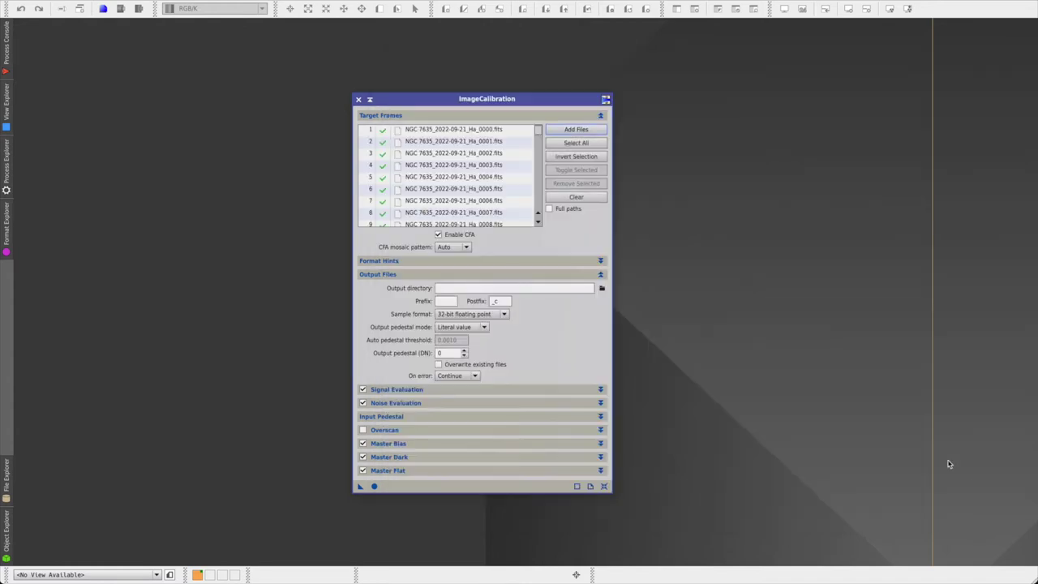
# Step: Set the calibration output directory to Bubble Nebula/LIGHT_Cal/Ha
pyautogui.click(602, 291)
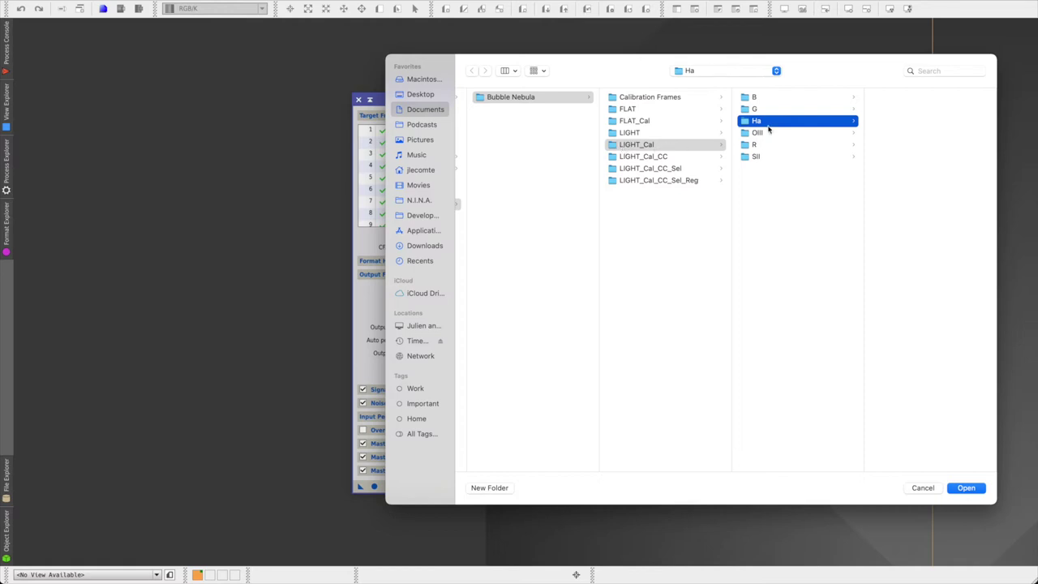
pyautogui.click(965, 488)
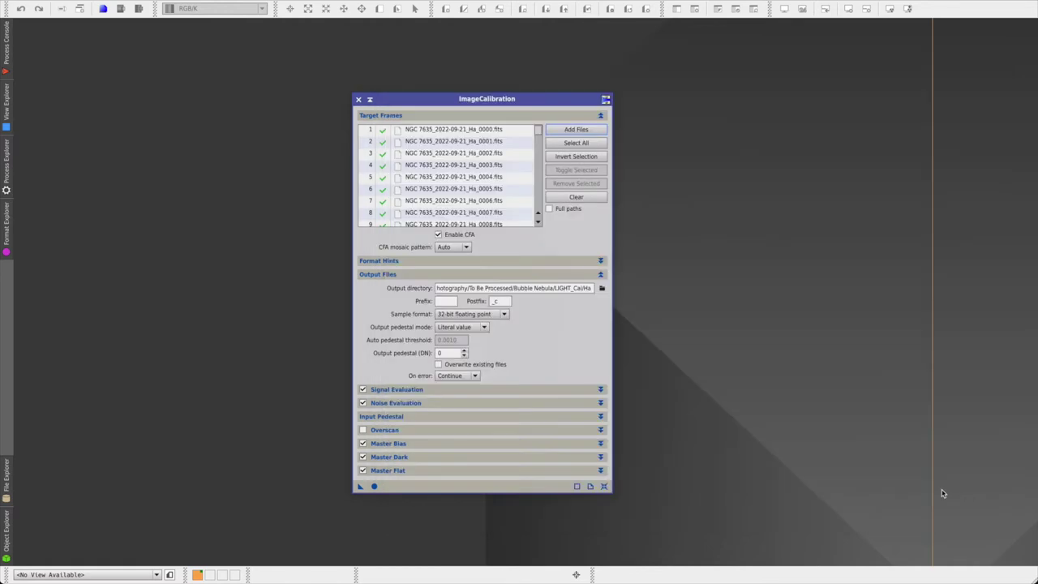
pyautogui.click(488, 276)
# Step: Load the master bias from the Calibration Frames folder
pyautogui.click(436, 342)
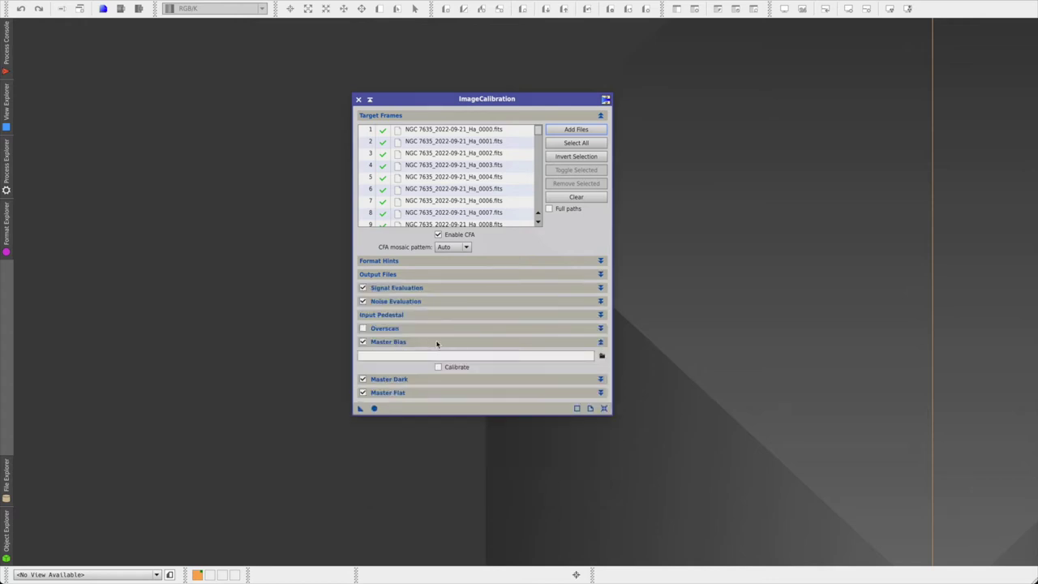
pyautogui.click(602, 355)
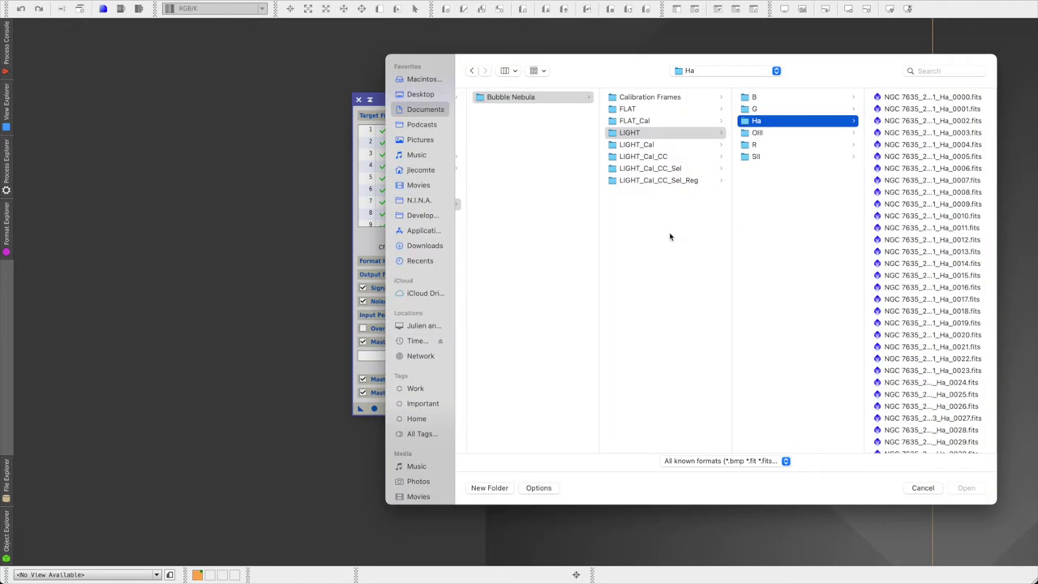
pyautogui.click(657, 99)
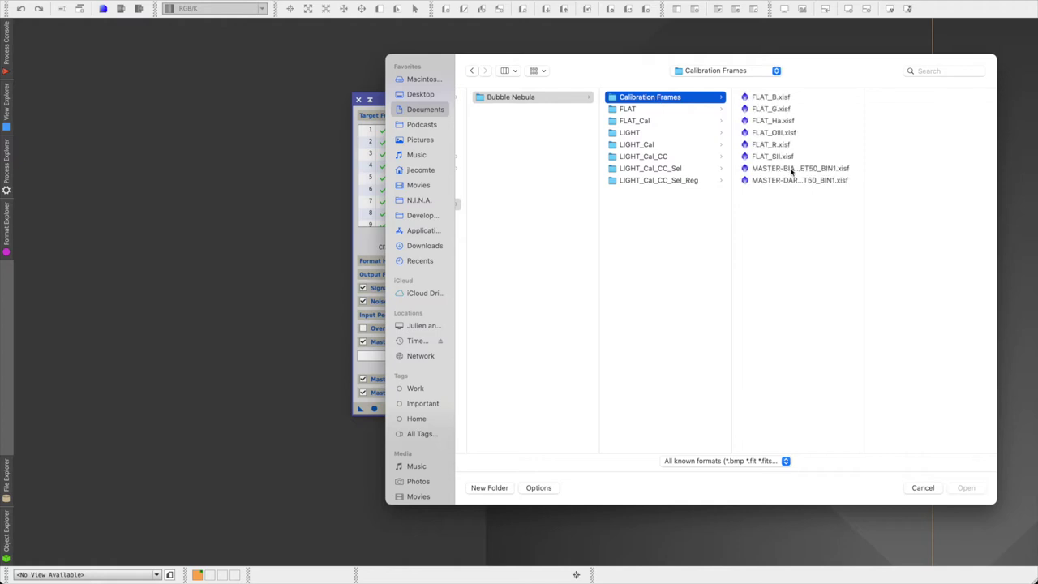
pyautogui.click(791, 169)
pyautogui.doubleClick(791, 169)
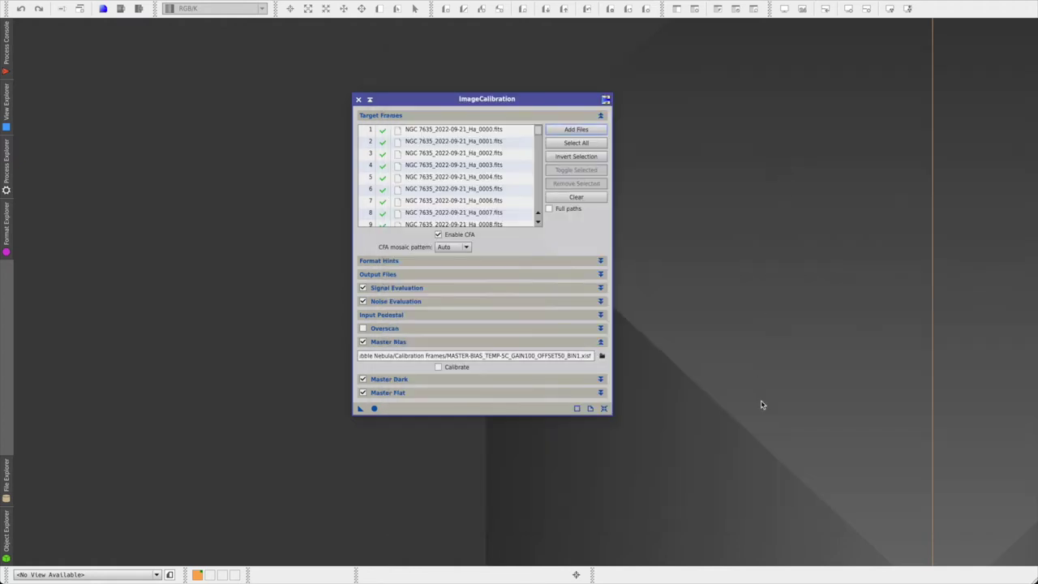
pyautogui.click(526, 342)
# Step: Load the master dark file for calibration
pyautogui.click(519, 357)
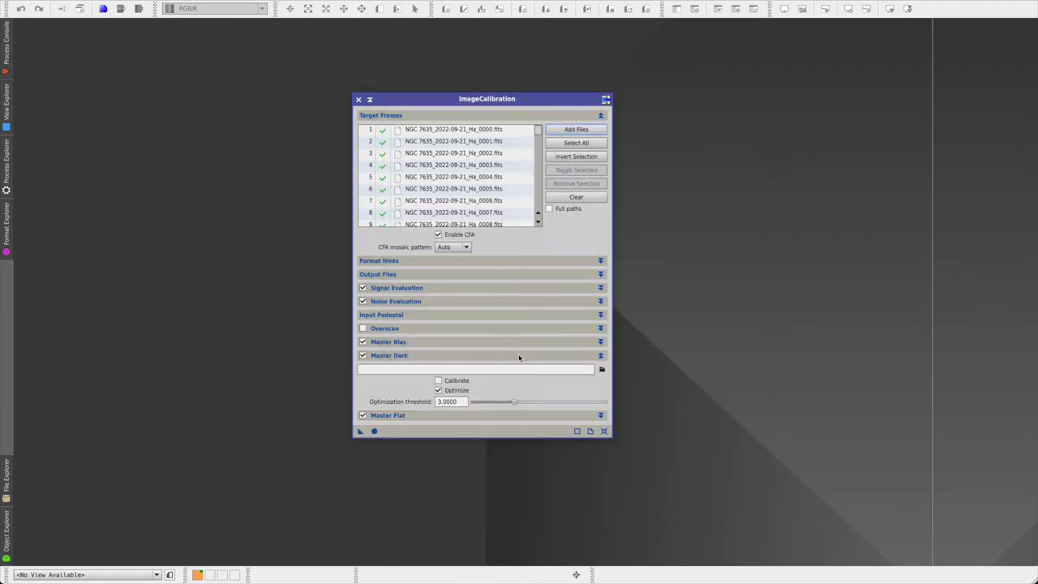
pyautogui.click(601, 368)
pyautogui.doubleClick(506, 180)
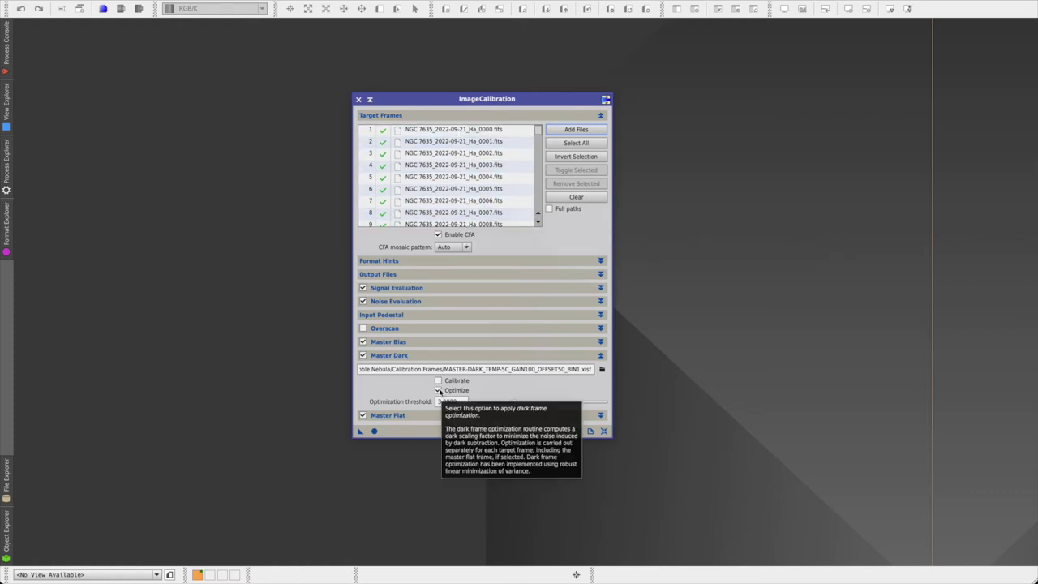
pyautogui.click(524, 356)
# Step: Load FLAT_Ha.xisf as the master flat
pyautogui.click(515, 369)
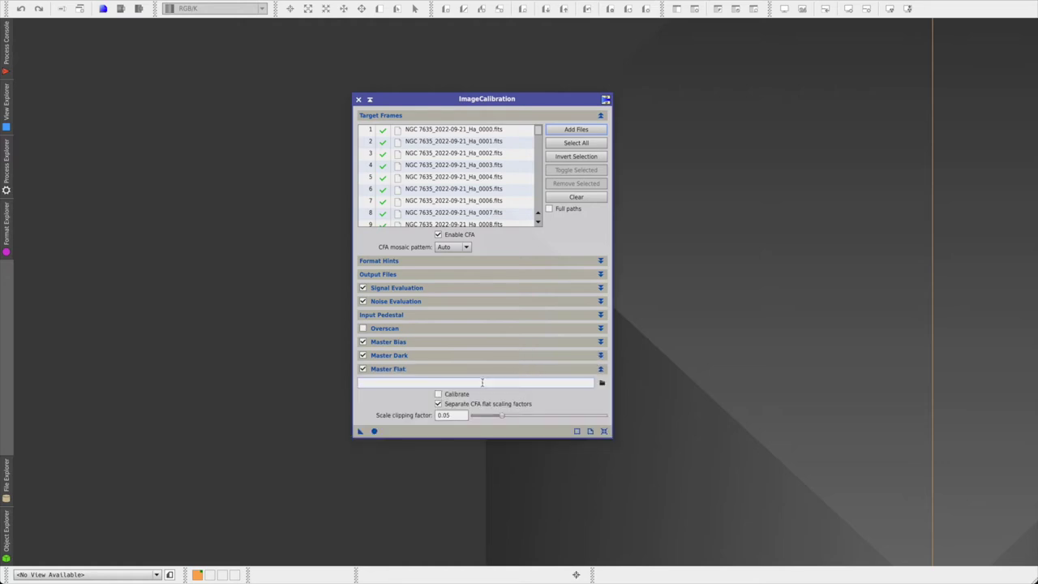
pyautogui.click(601, 384)
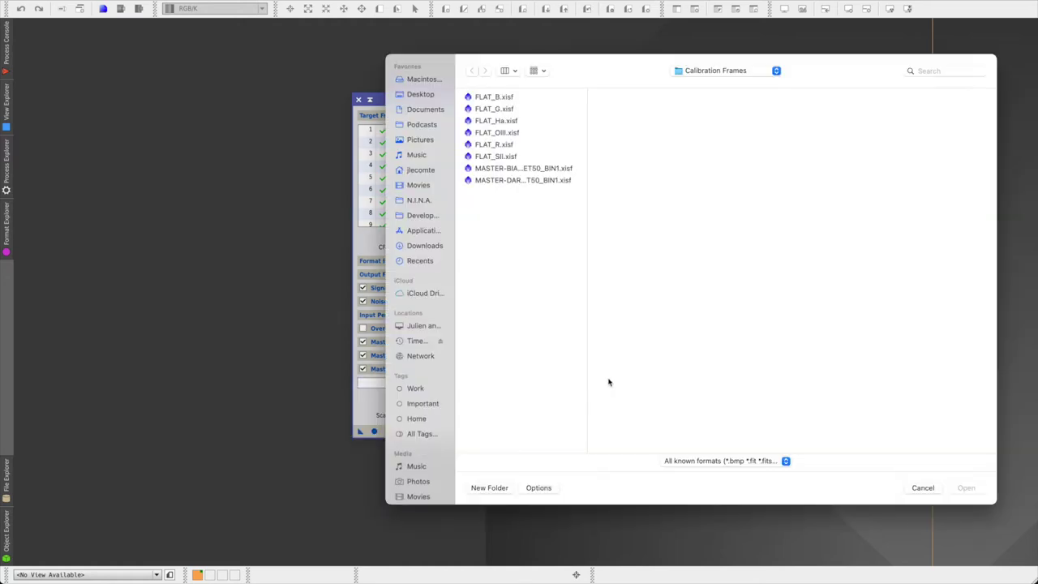
pyautogui.doubleClick(498, 121)
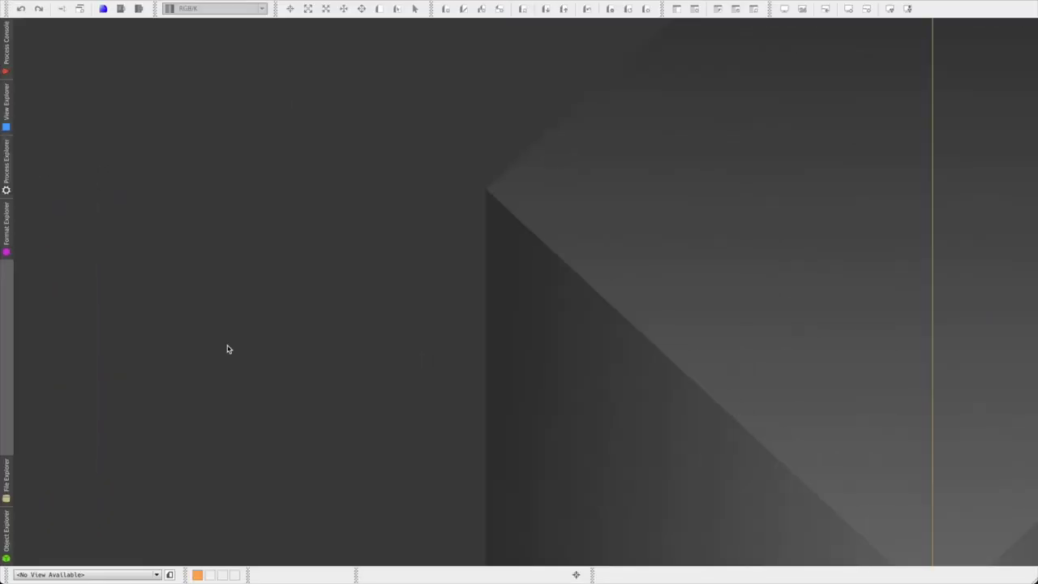
pyautogui.click(10, 484)
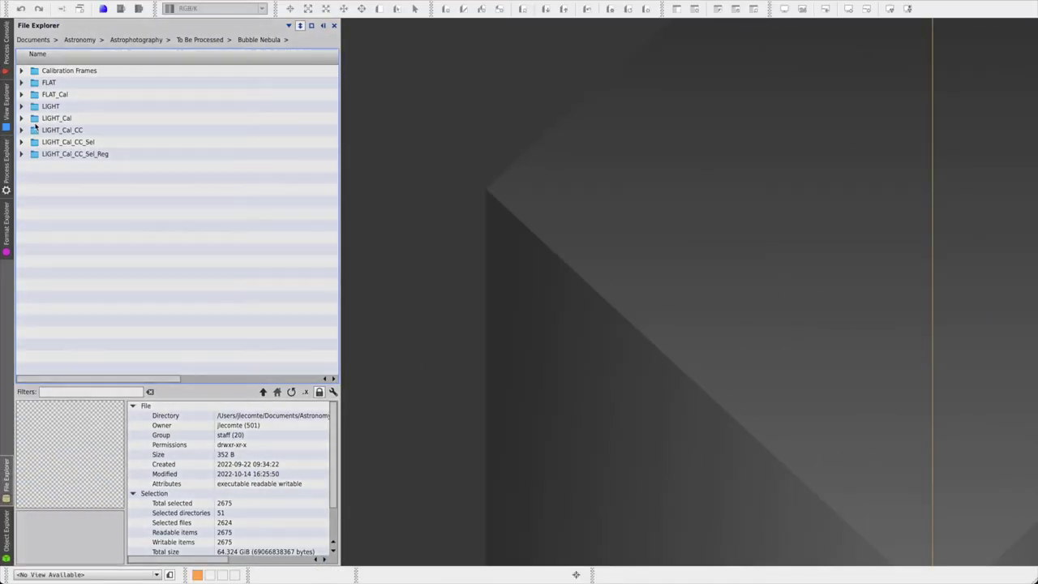
pyautogui.click(21, 118)
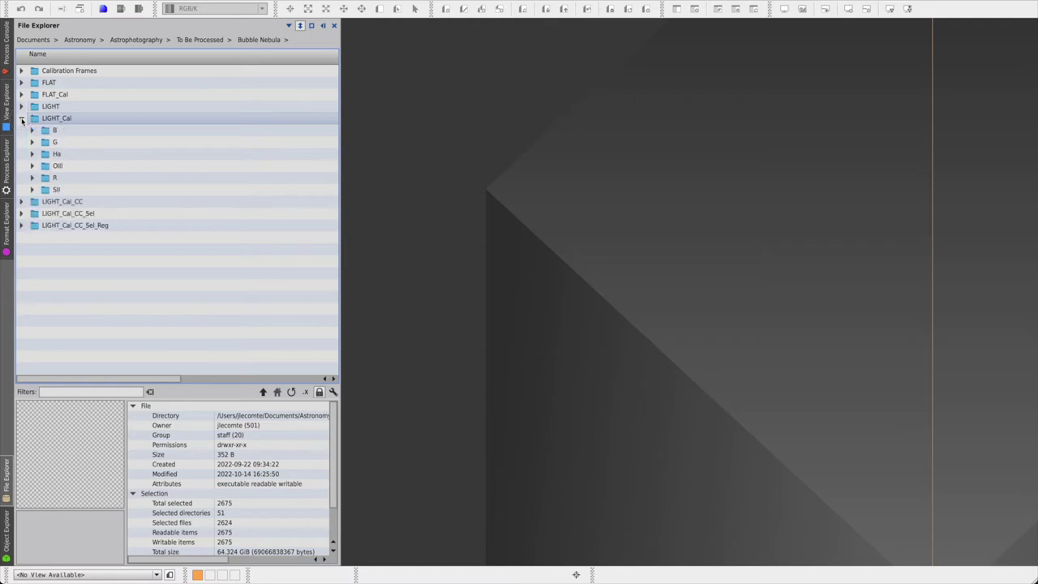
pyautogui.click(33, 155)
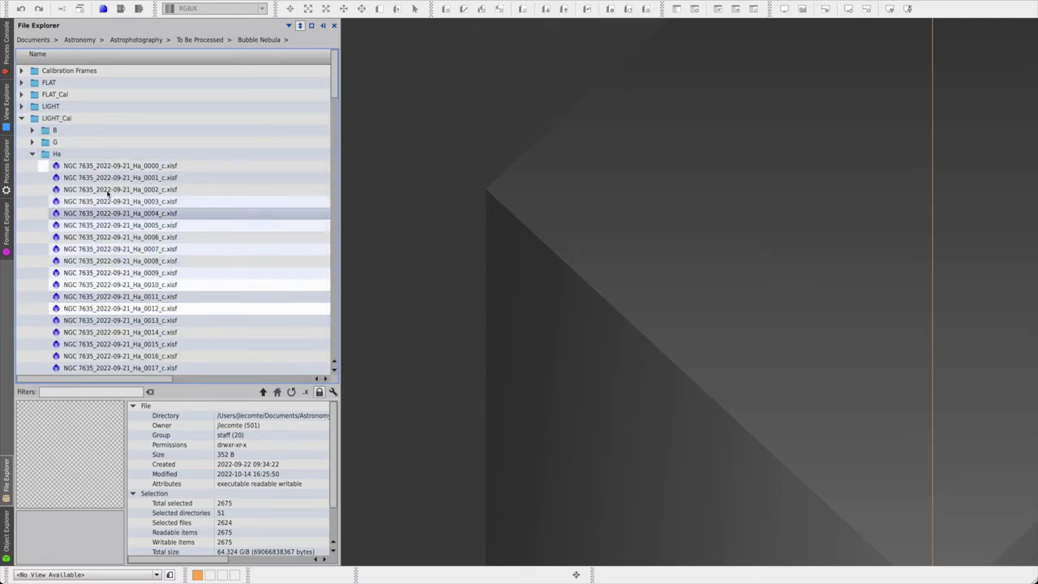
pyautogui.click(33, 154)
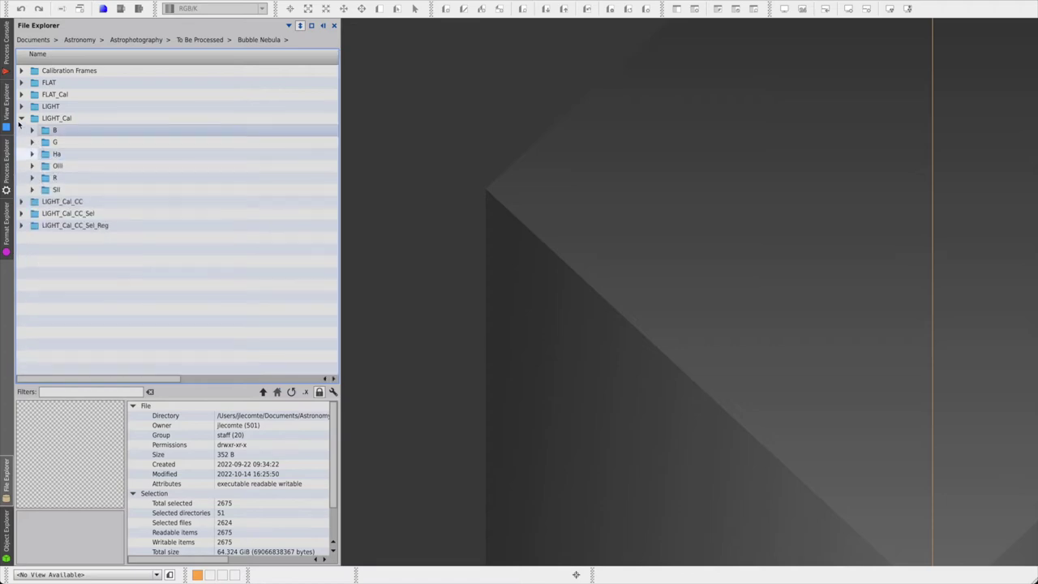
pyautogui.click(21, 119)
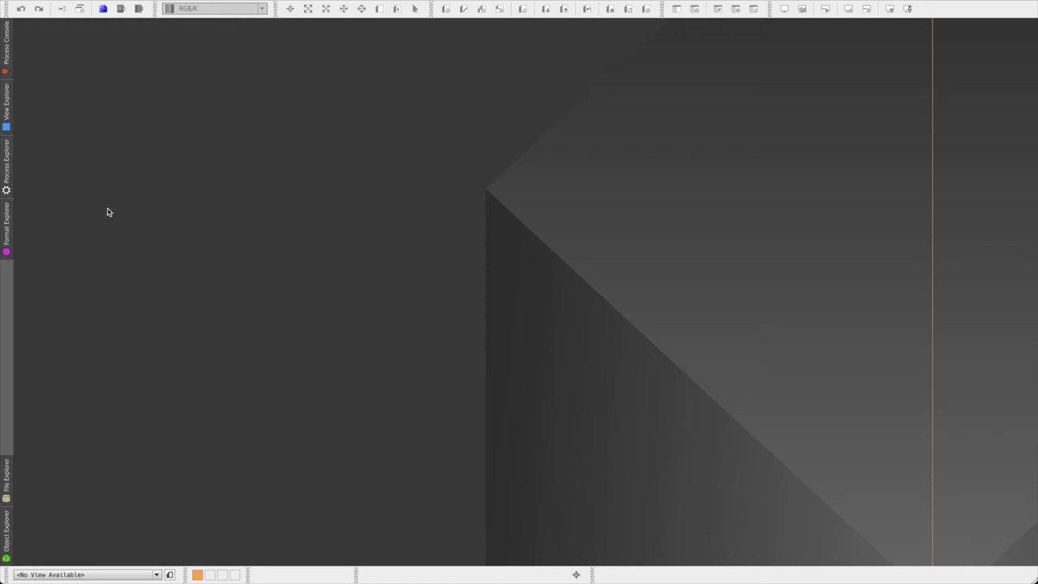
# Step: Open CosmeticCorrection and add all calibrated Ha frames from LIGHT_Cal/Ha as targets
pyautogui.click(6, 178)
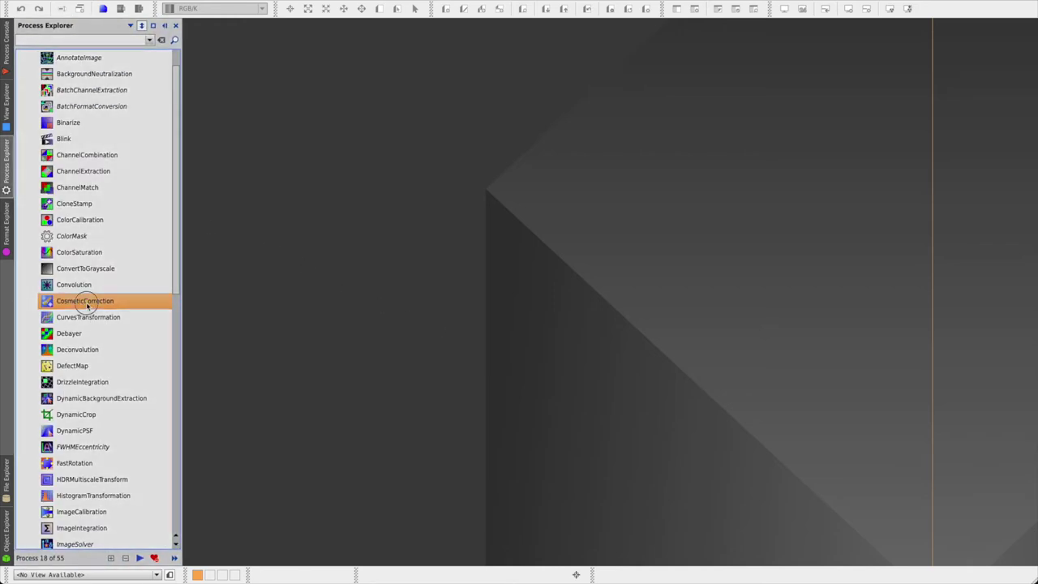
pyautogui.doubleClick(65, 304)
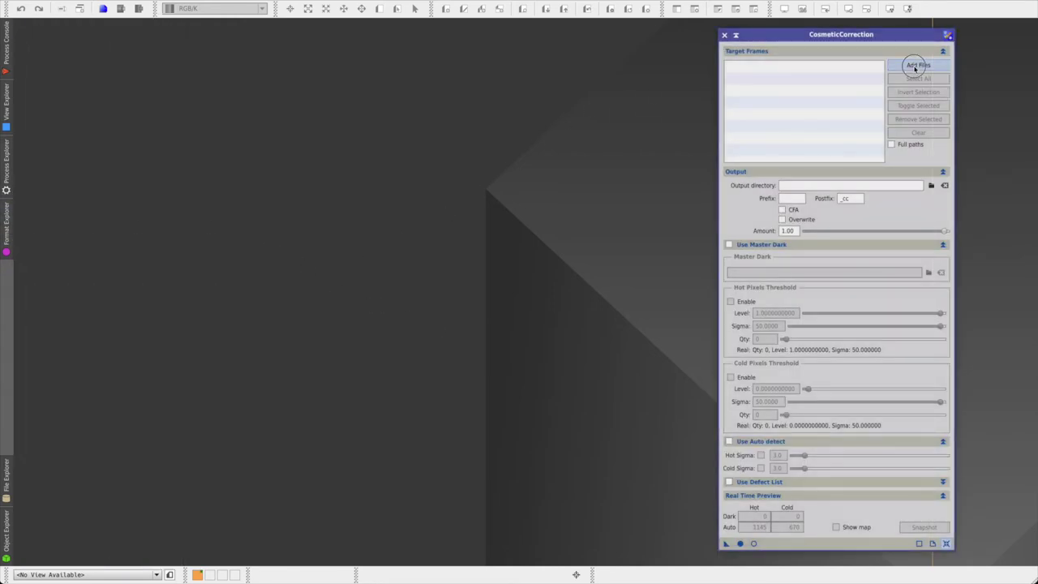
pyautogui.click(917, 66)
pyautogui.click(710, 72)
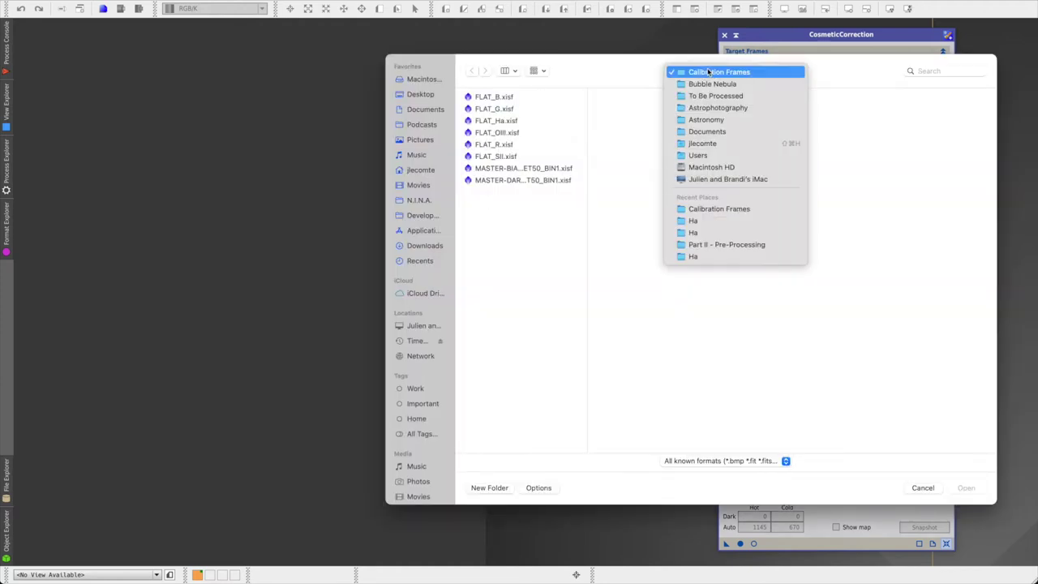
pyautogui.click(707, 86)
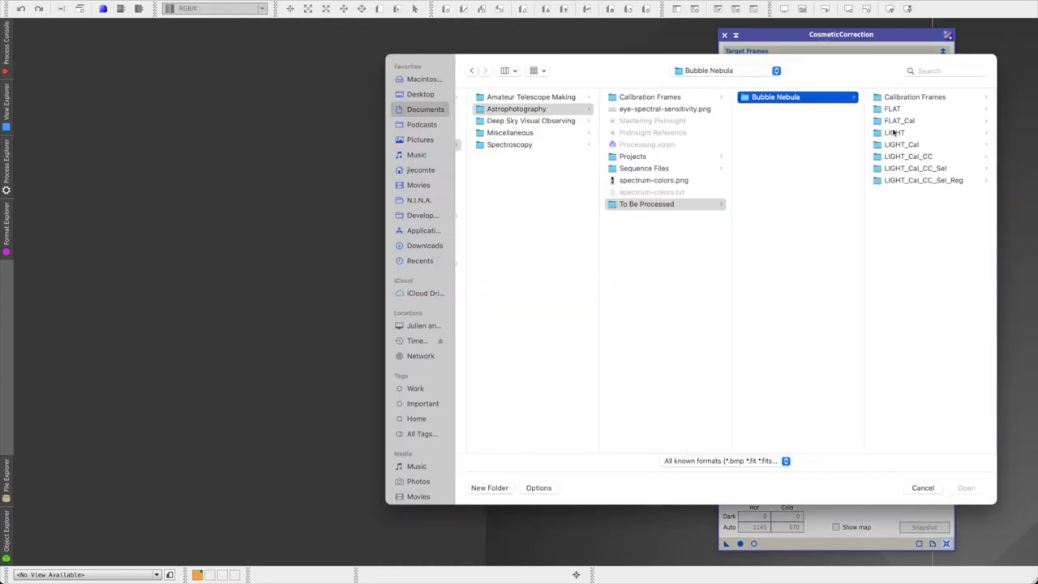
pyautogui.click(902, 145)
pyautogui.click(889, 120)
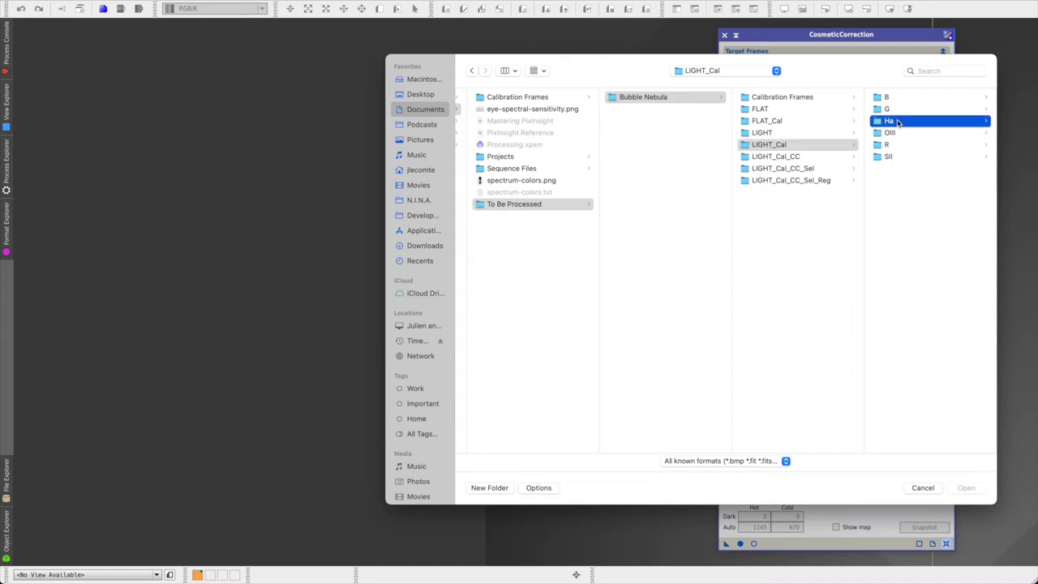
pyautogui.press('Right')
pyautogui.scroll(-15, 814, 442)
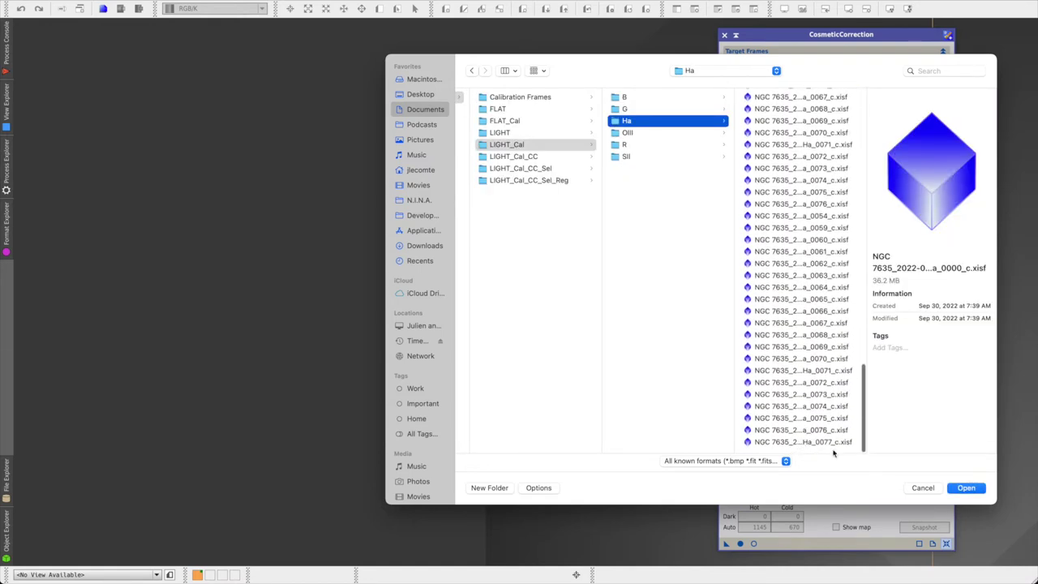
pyautogui.keyDown('shift'); pyautogui.click(801, 442); pyautogui.keyUp('shift')
pyautogui.click(966, 487)
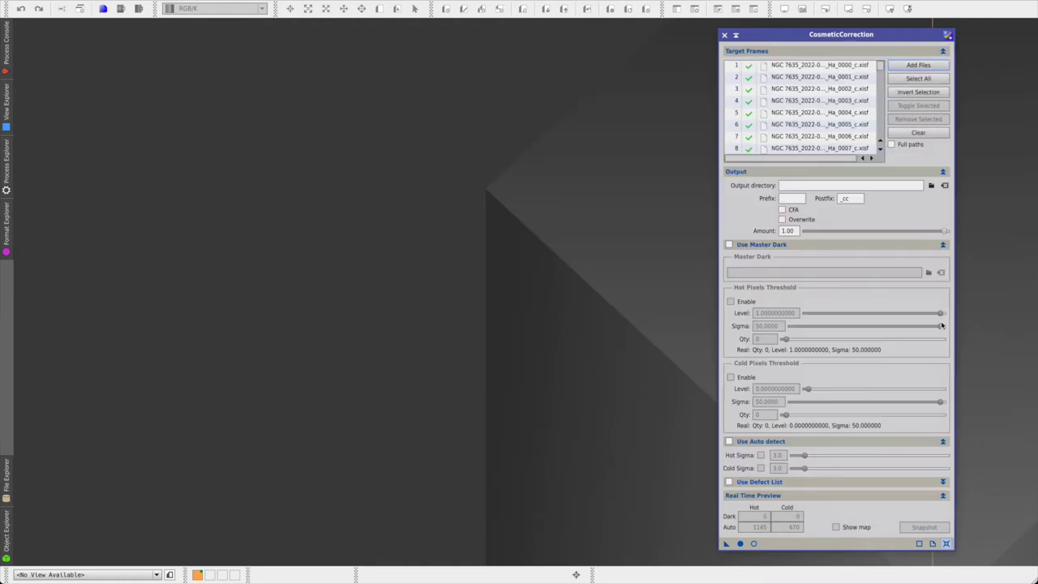
# Step: Output to LIGHT_Cal_CC/Ha and enable Use Master Dark with the MASTER-DARK file
pyautogui.click(931, 185)
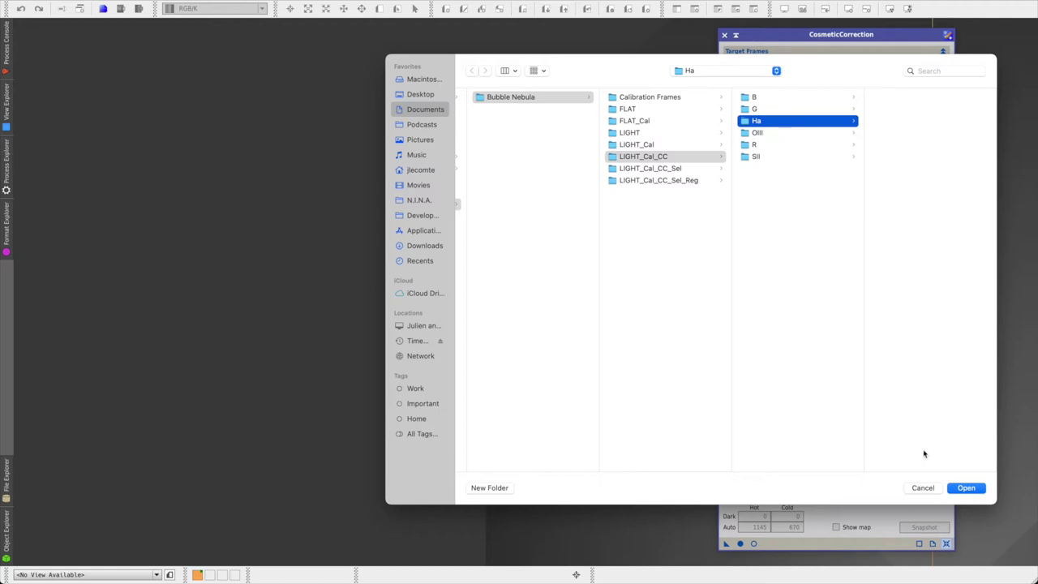
pyautogui.click(967, 487)
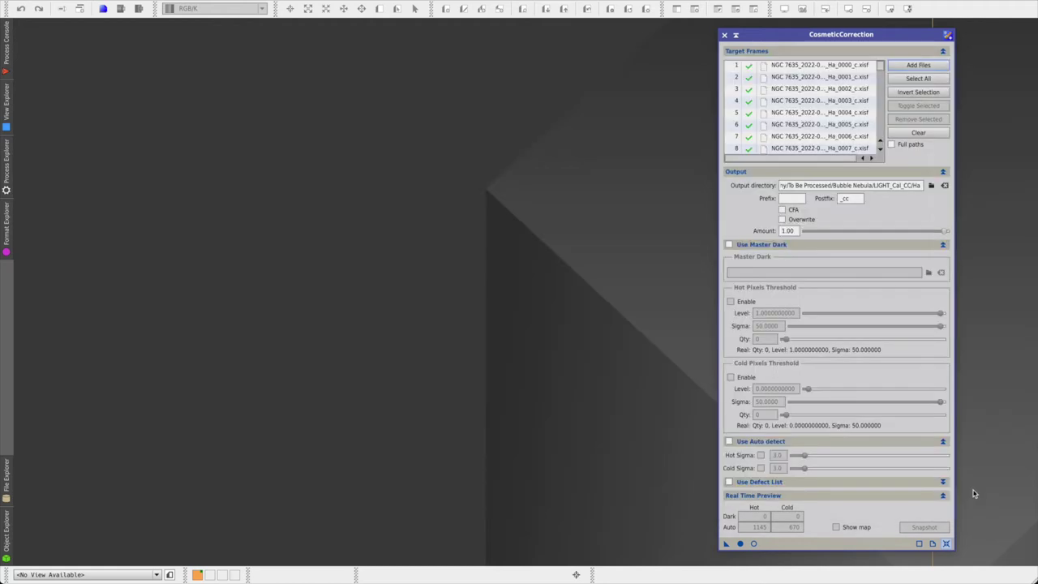
pyautogui.click(728, 244)
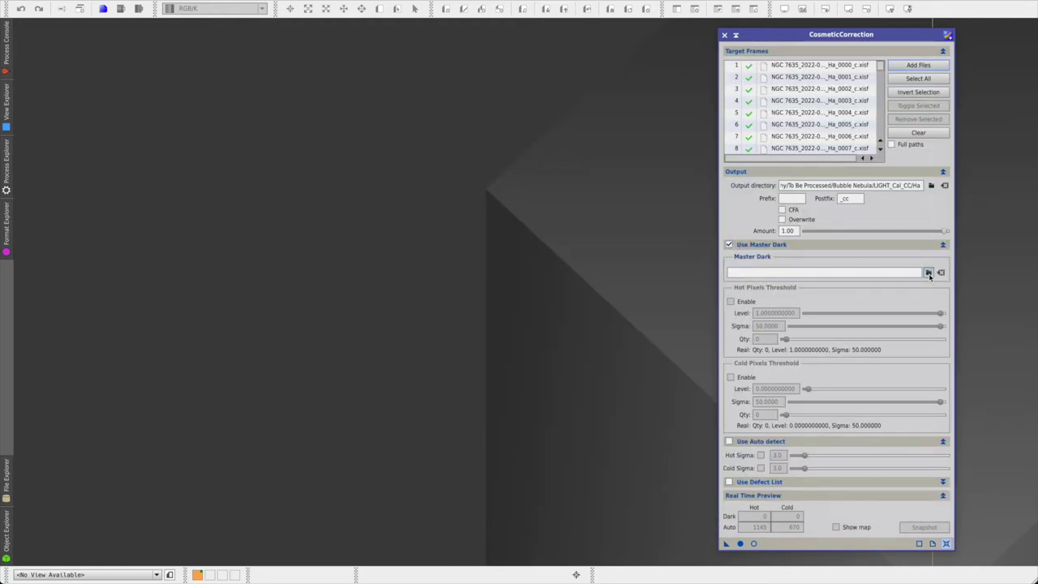
pyautogui.click(930, 274)
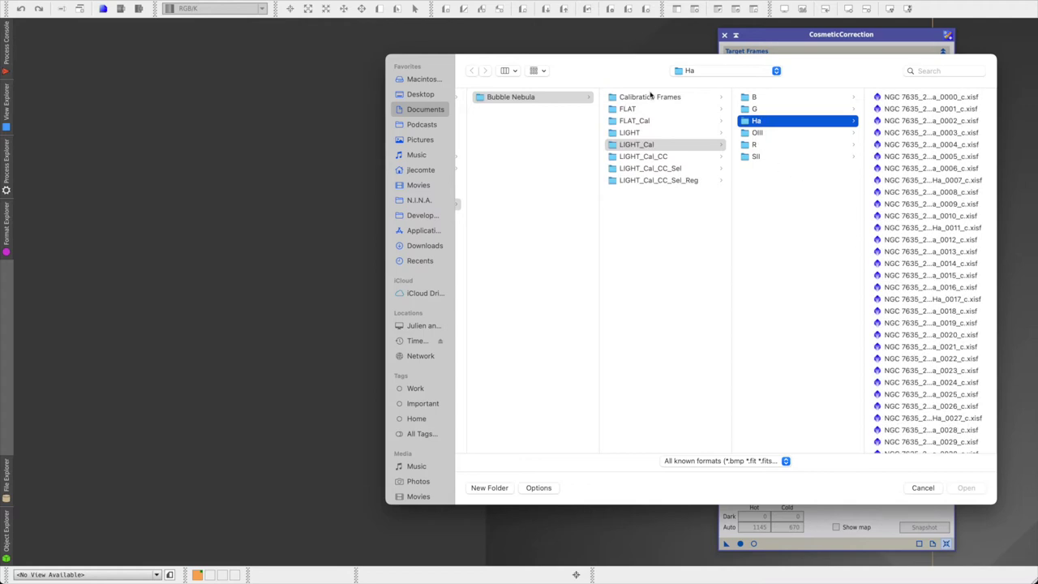
pyautogui.click(651, 97)
pyautogui.click(777, 180)
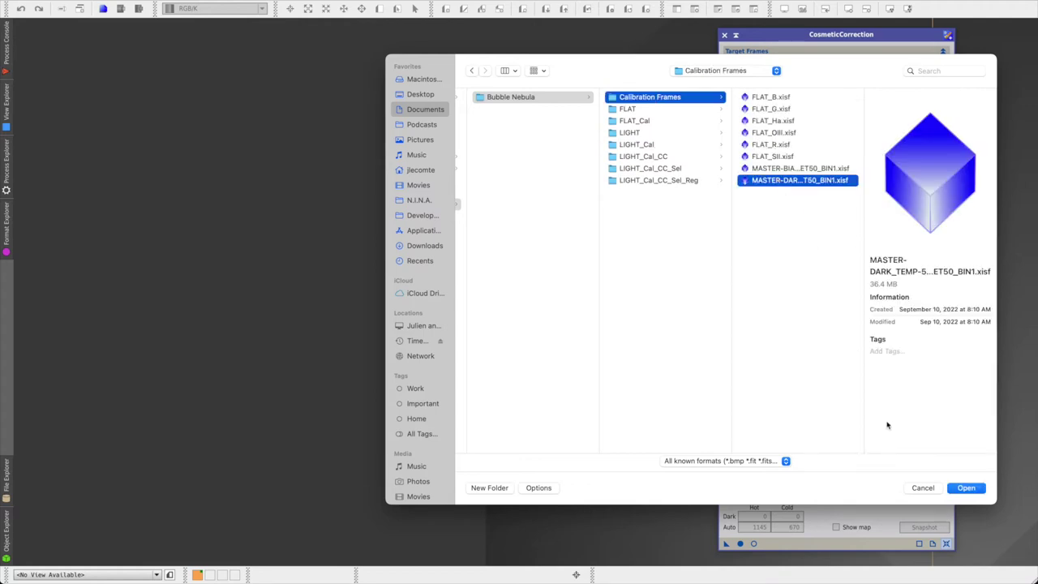
pyautogui.click(963, 487)
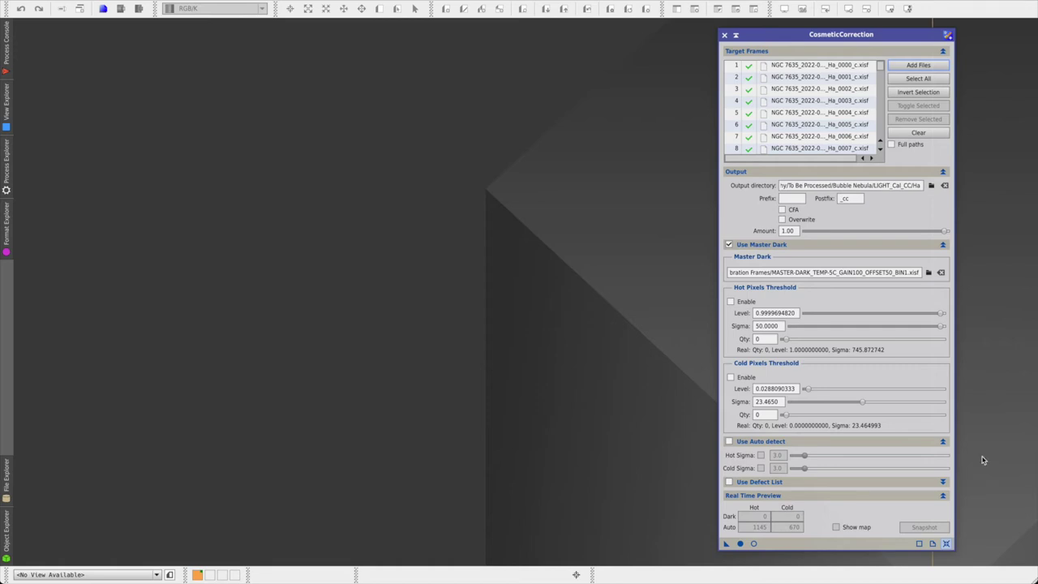
# Step: Open Ha_0000_c auto-stretched with a Real-Time Preview zoomed 1:1 on the nebula core
pyautogui.doubleClick(814, 69)
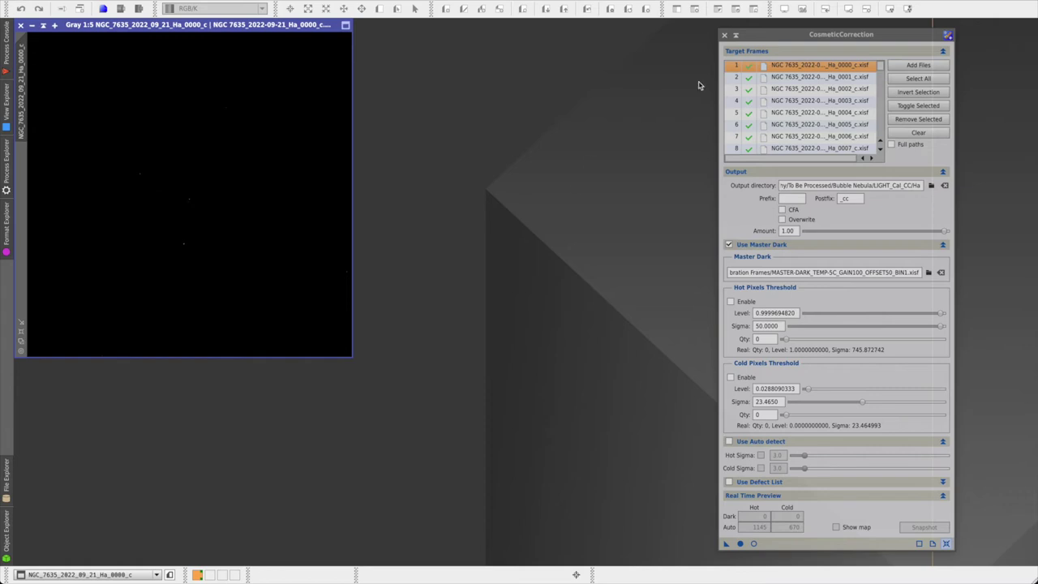
pyautogui.click(890, 9)
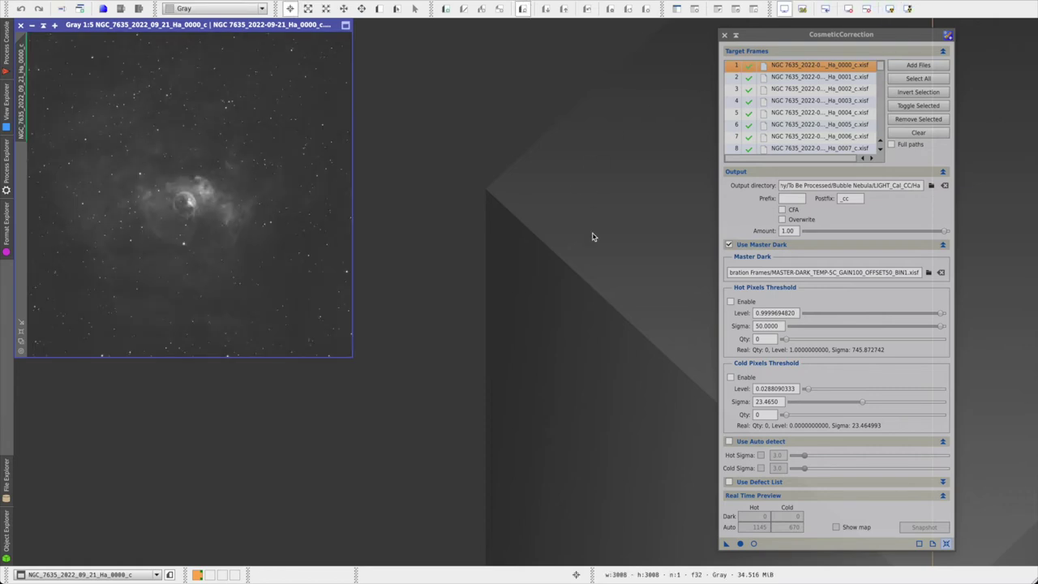
pyautogui.click(755, 544)
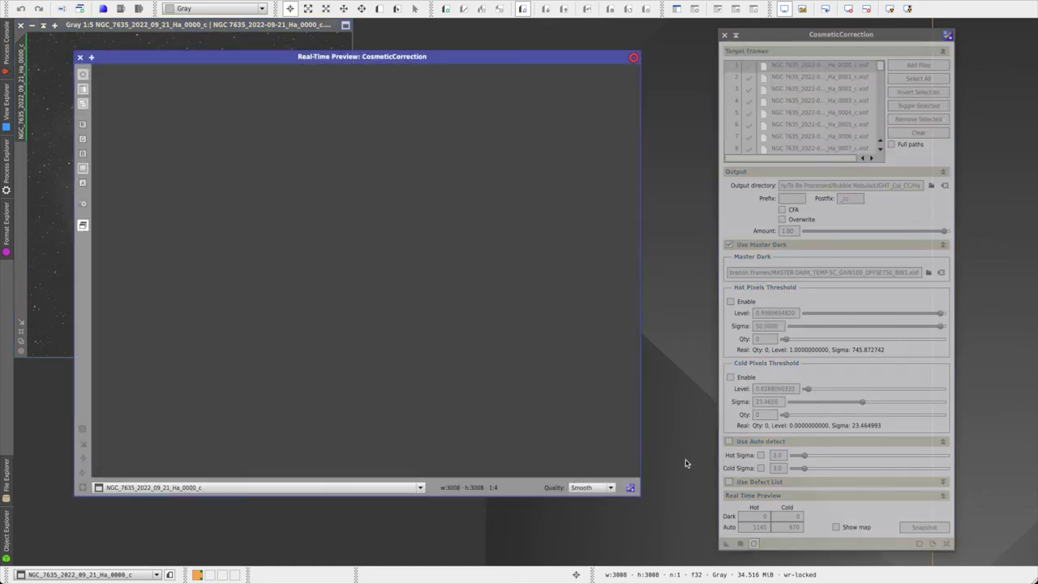
pyautogui.click(82, 431)
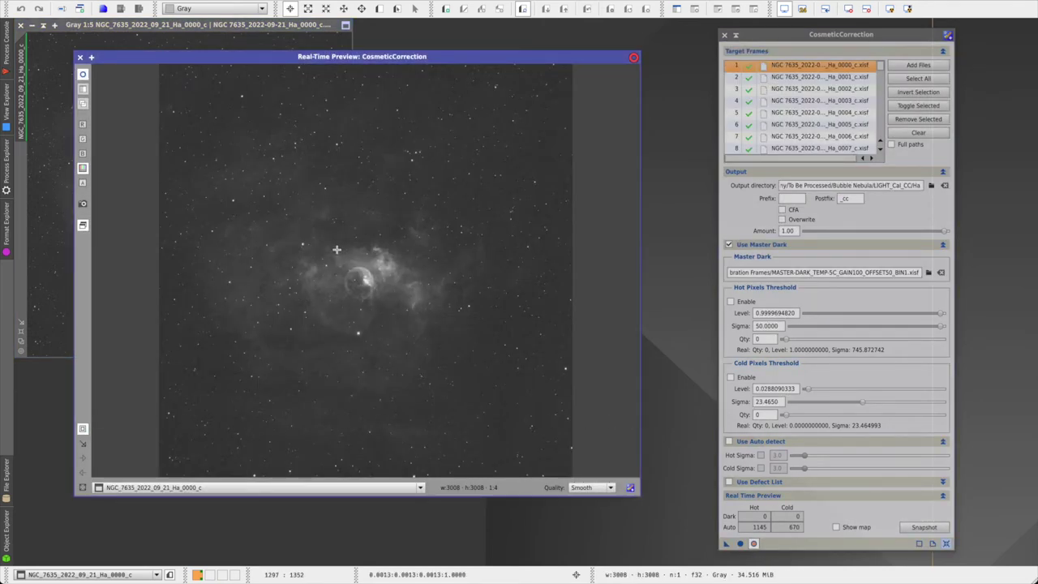
pyautogui.moveTo(335, 247); pyautogui.dragTo(400, 306)
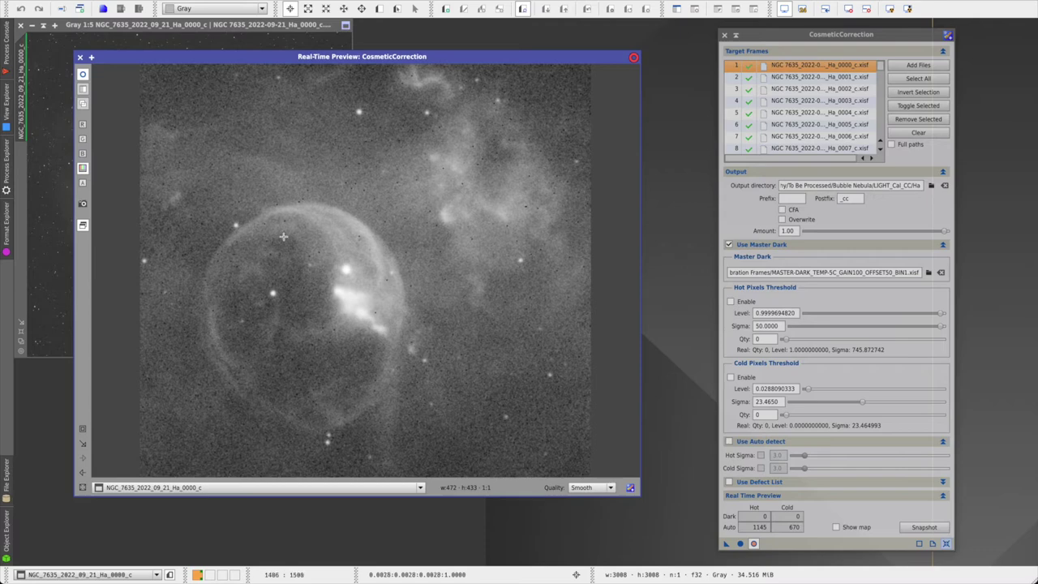
# Step: Enable Auto detect with Cold Sigma at 4.4
pyautogui.click(728, 442)
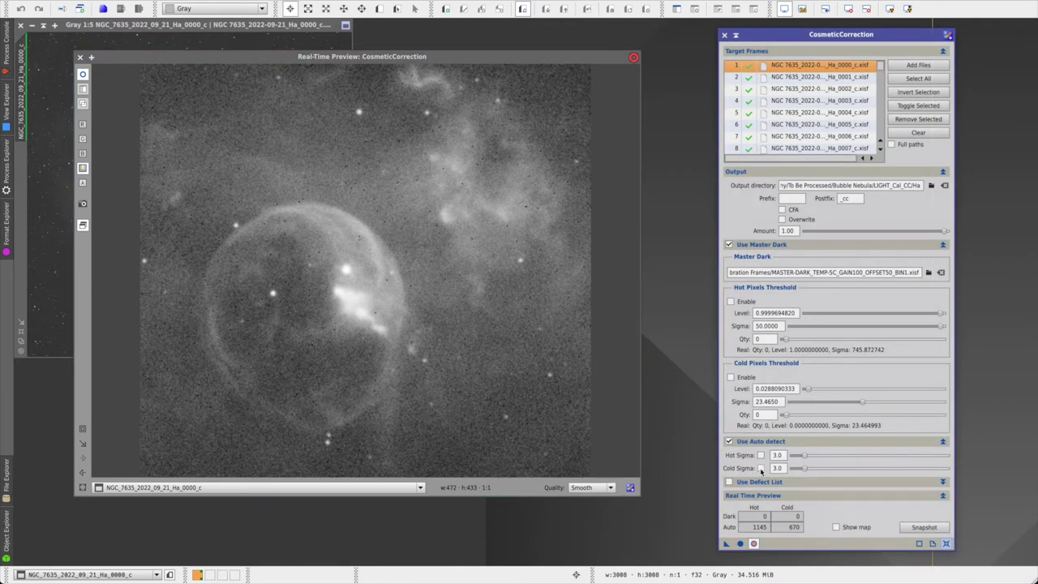
pyautogui.click(761, 468)
pyautogui.moveTo(806, 471); pyautogui.dragTo(810, 470)
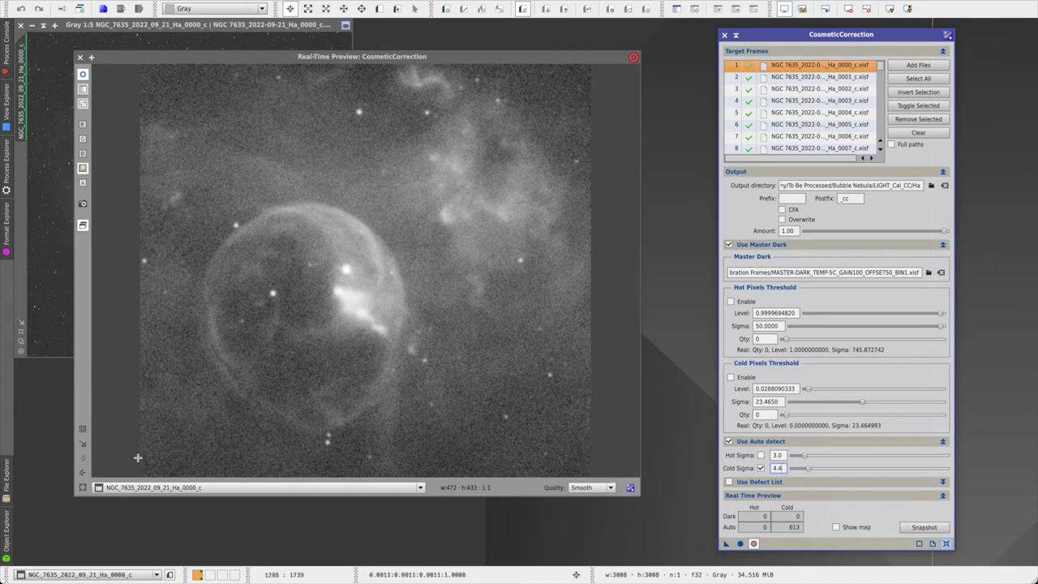
# Step: Fit the whole Ha frame in the preview and enable Hot Sigma detection
pyautogui.click(85, 412)
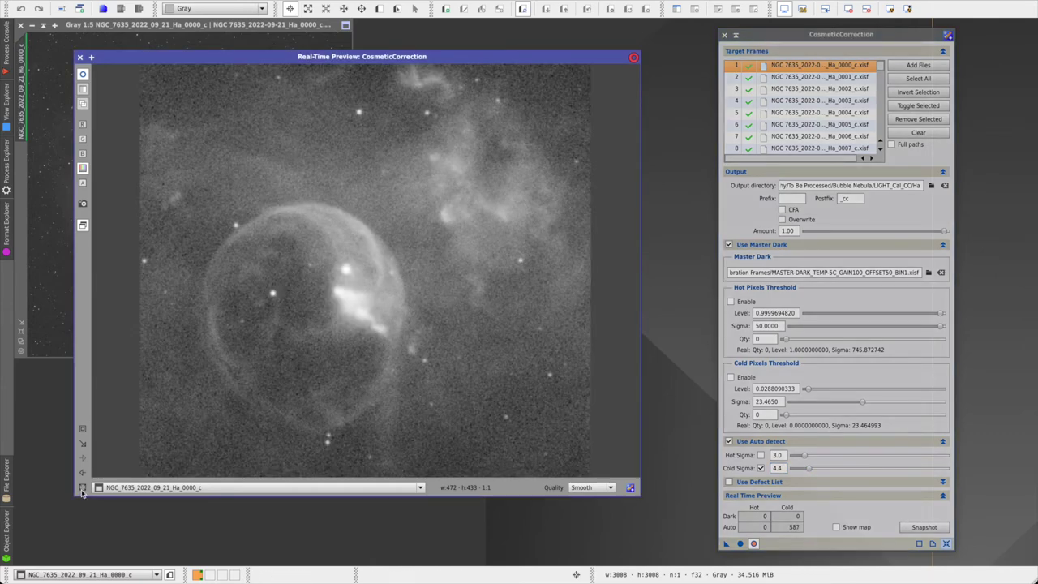
pyautogui.click(83, 489)
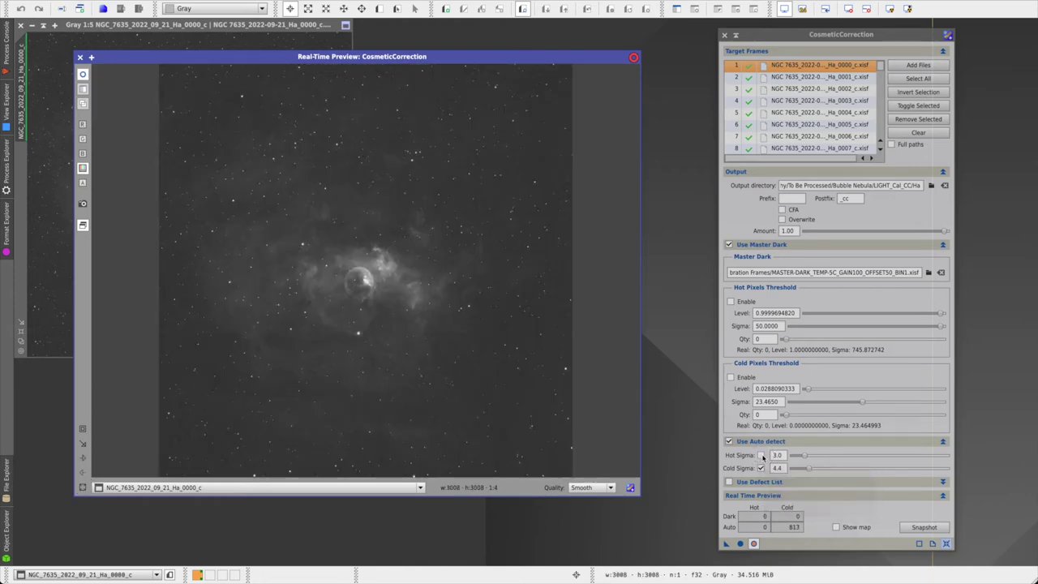
pyautogui.click(762, 455)
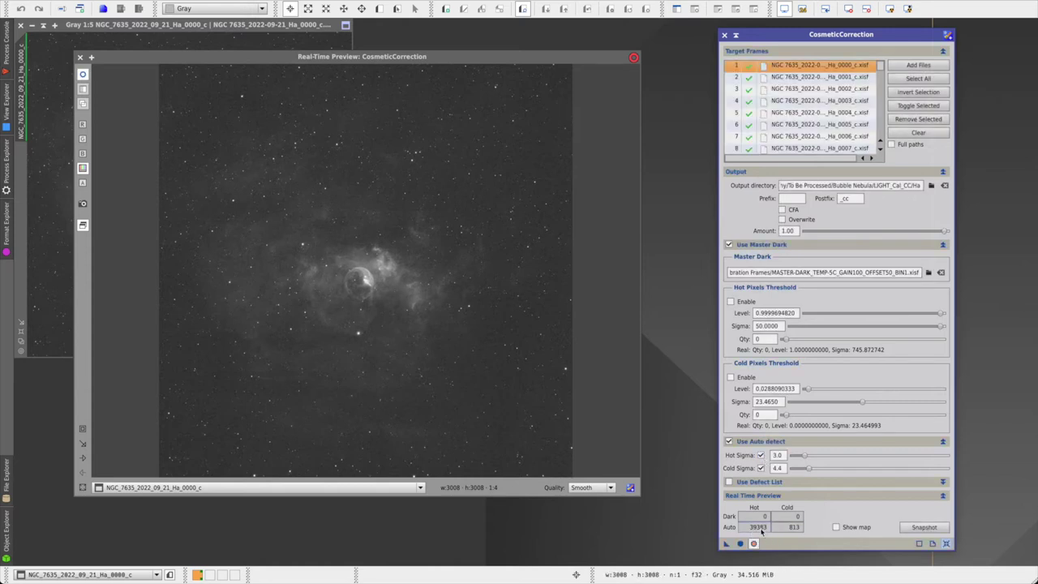
pyautogui.moveTo(807, 457); pyautogui.dragTo(814, 457)
# Step: Compare the preview at 1:1 with hot-pixel detection toggled on and off
pyautogui.click(82, 429)
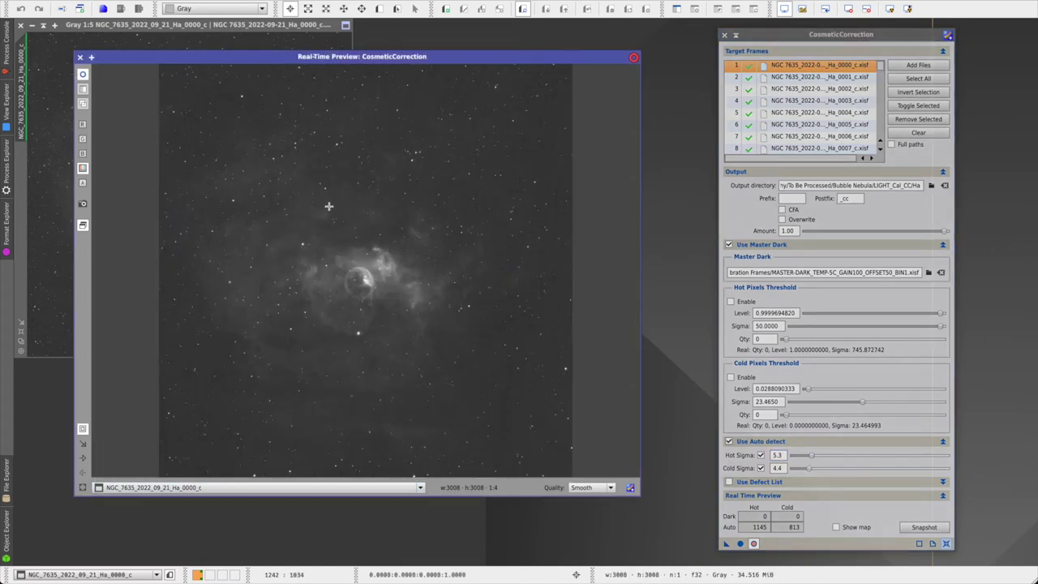
pyautogui.moveTo(329, 206); pyautogui.dragTo(378, 253)
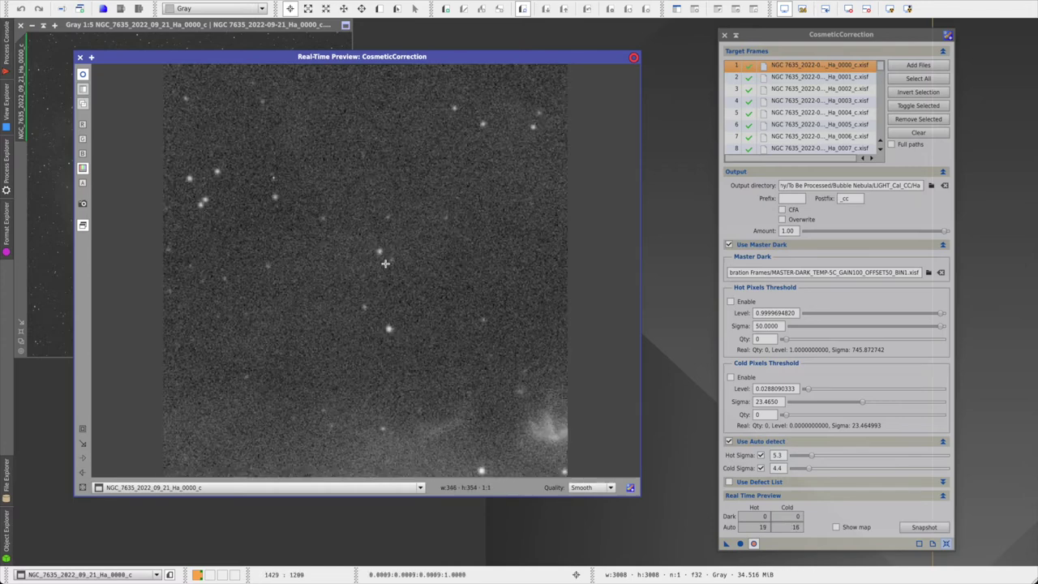
pyautogui.click(762, 456)
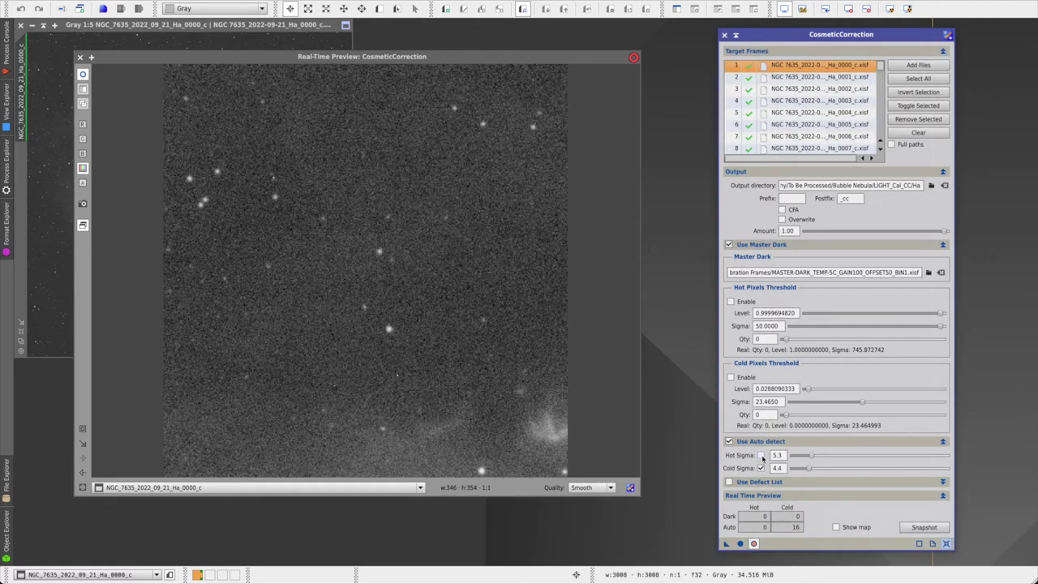
pyautogui.click(762, 456)
pyautogui.click(762, 455)
pyautogui.click(762, 456)
pyautogui.click(761, 455)
pyautogui.click(762, 456)
pyautogui.click(762, 455)
pyautogui.click(761, 456)
pyautogui.click(82, 486)
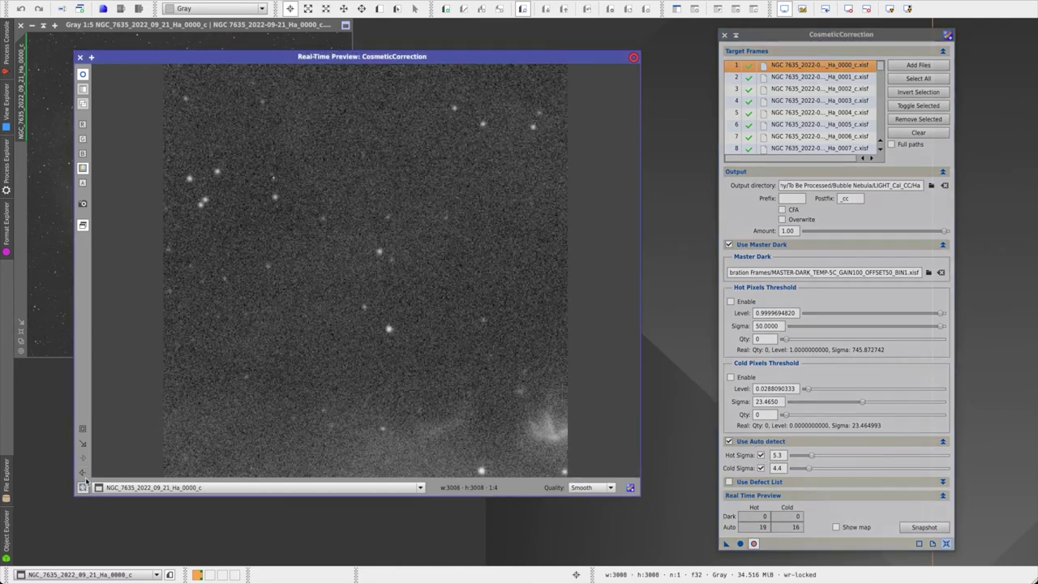
# Step: Set Hot Sigma to 5.5 and close the Real-Time Preview
pyautogui.click(812, 457)
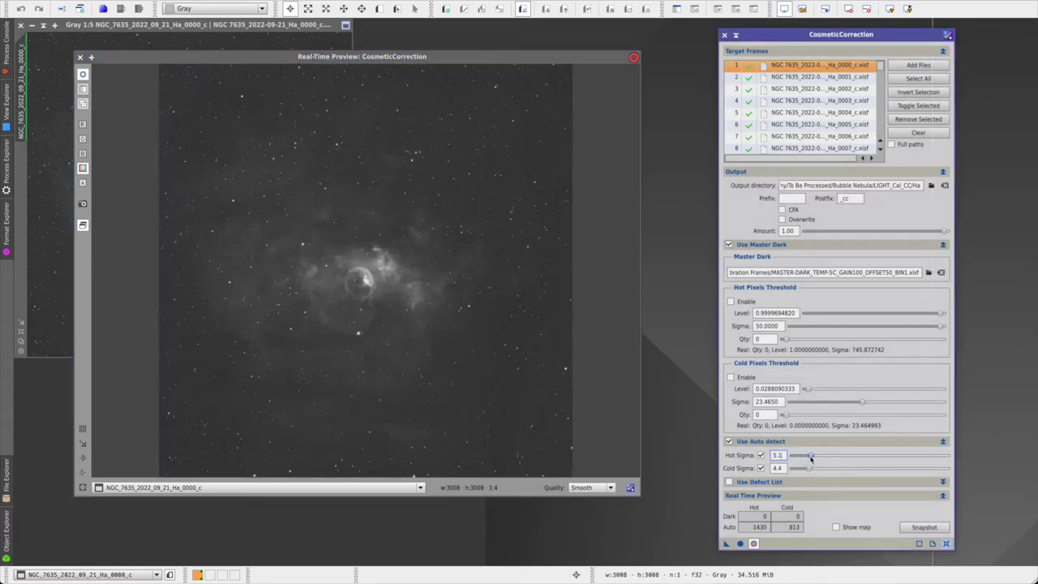
pyautogui.moveTo(811, 456); pyautogui.dragTo(813, 457)
pyautogui.click(81, 59)
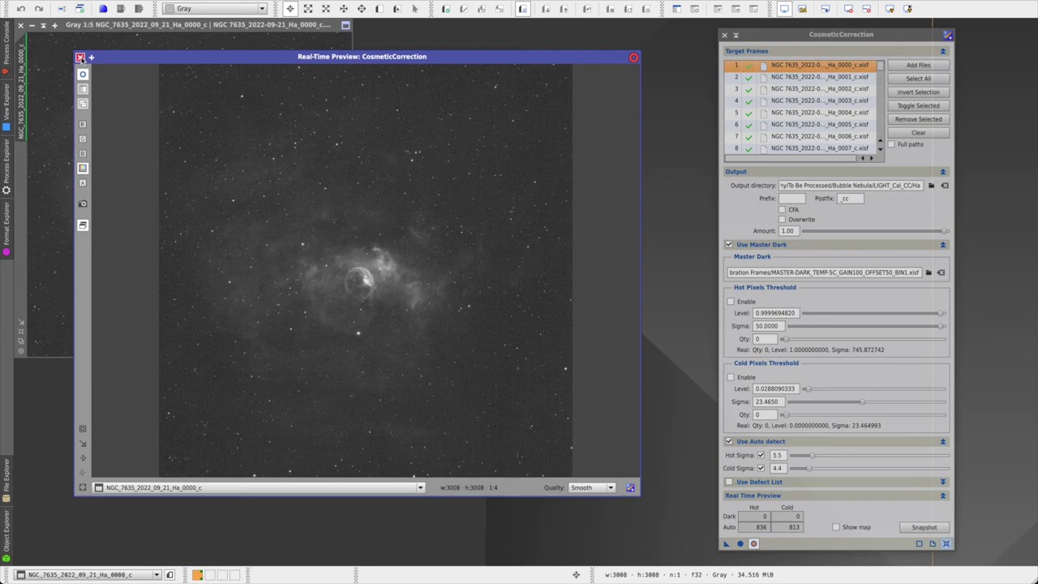
pyautogui.click(80, 57)
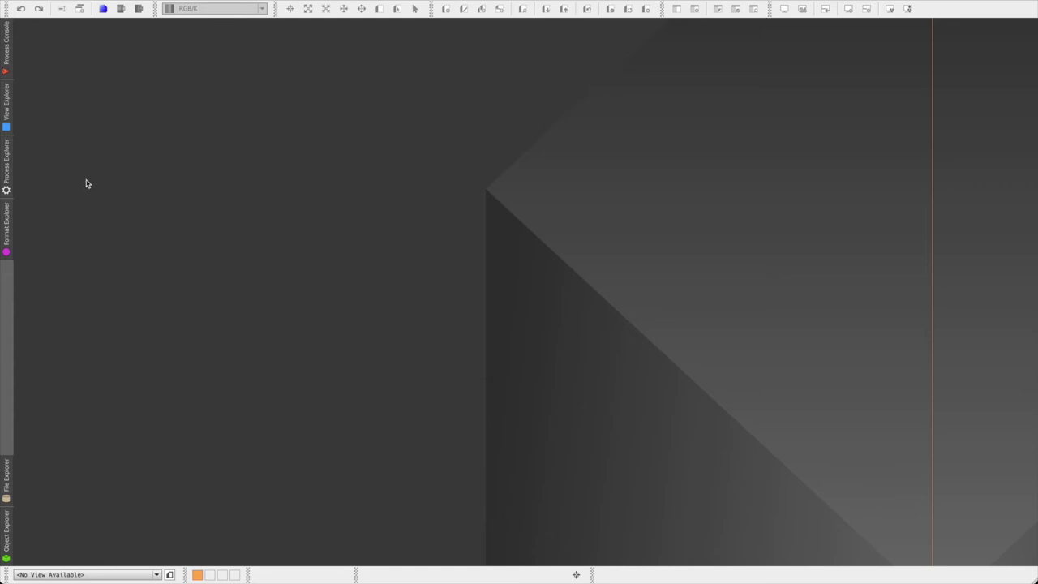
# Step: Open SubframeSelector and add all 147 Ha _c_cc.xisf frames from the Ha folder
pyautogui.moveTo(10, 174)
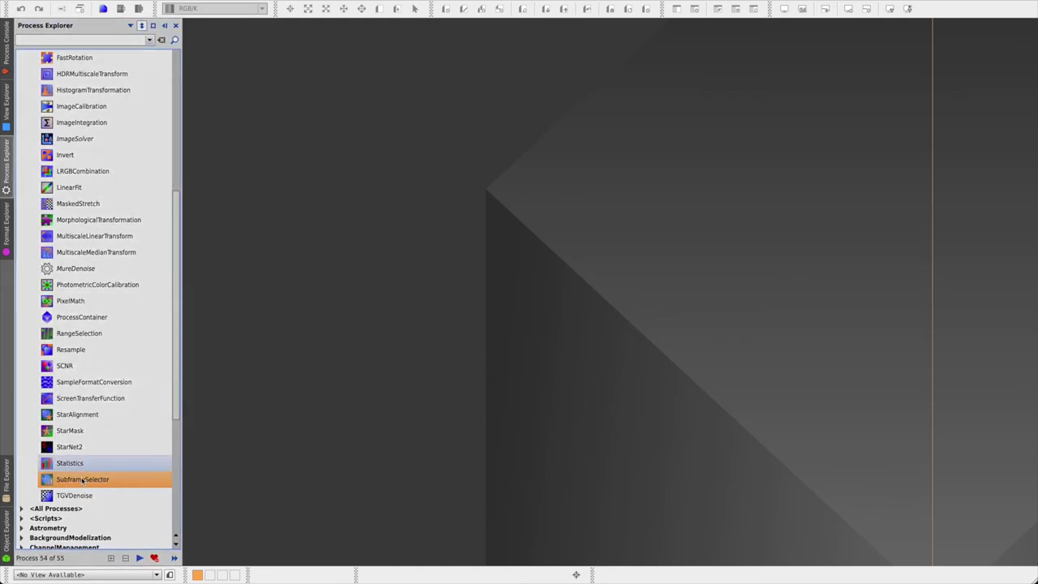
pyautogui.doubleClick(94, 483)
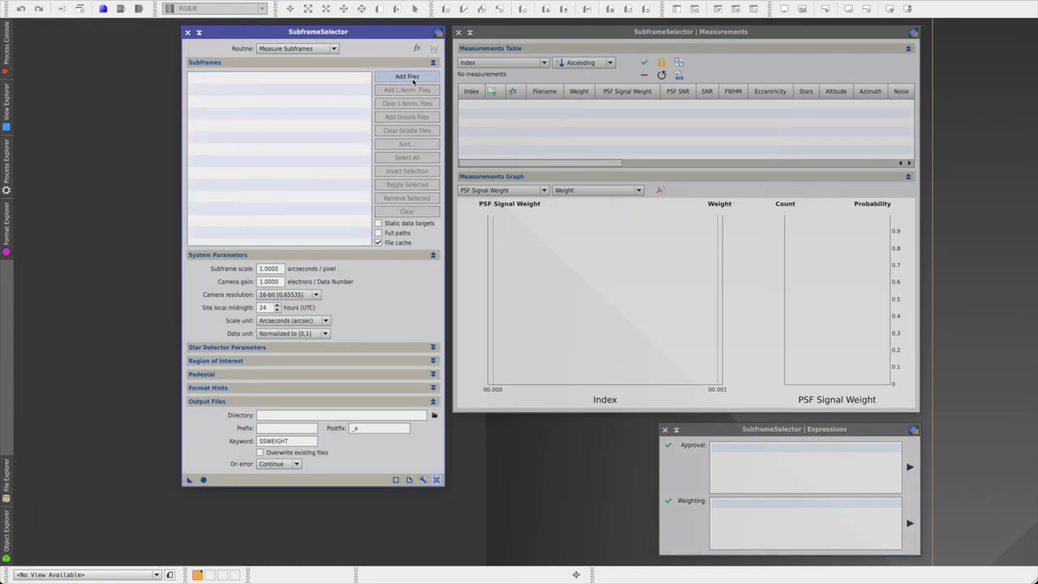
pyautogui.click(407, 77)
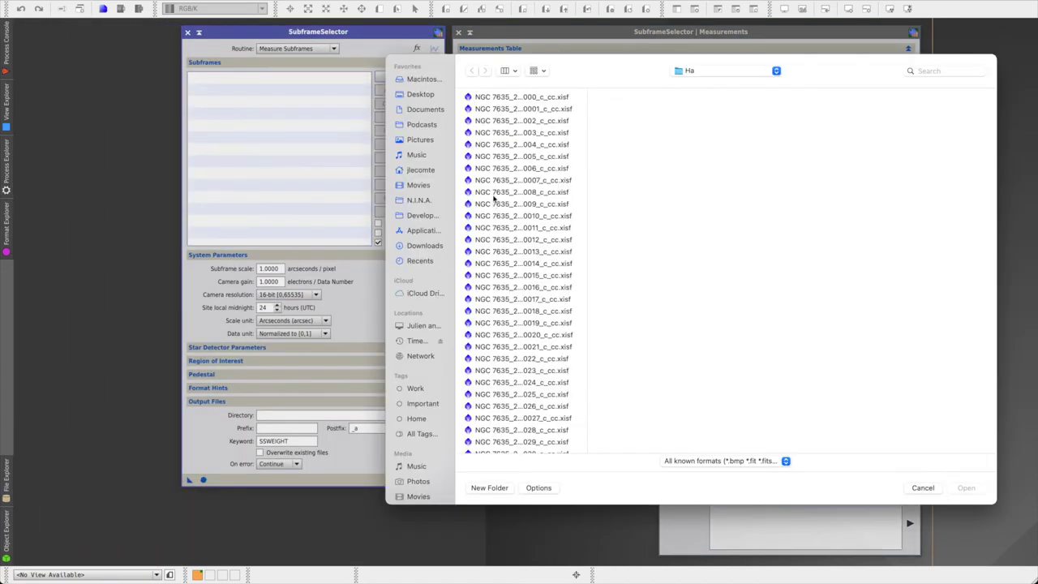
pyautogui.click(708, 72)
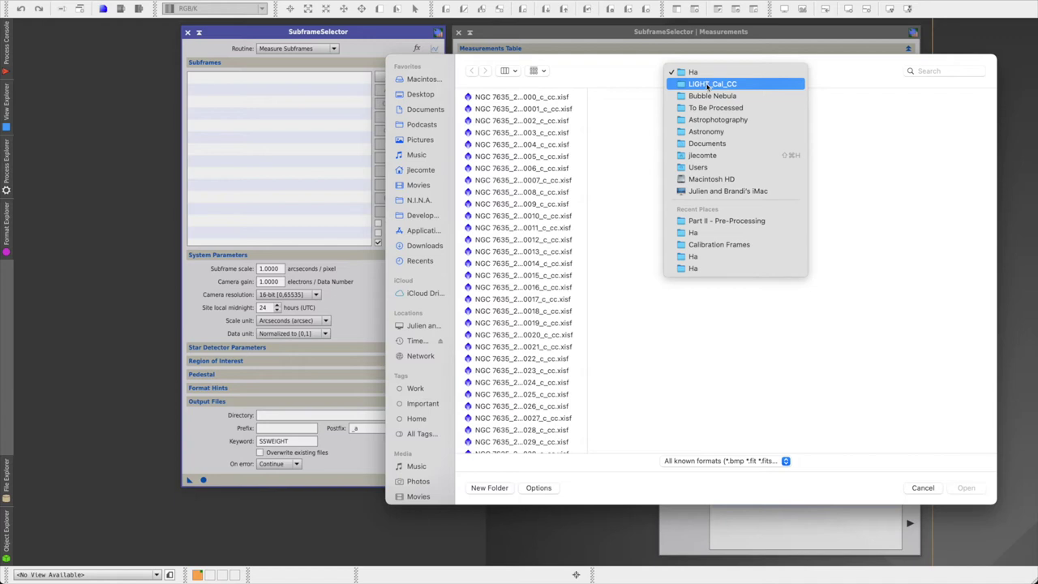
pyautogui.click(605, 71)
pyautogui.click(532, 102)
pyautogui.scroll(-5, 511, 374)
pyautogui.scroll(-10, 511, 373)
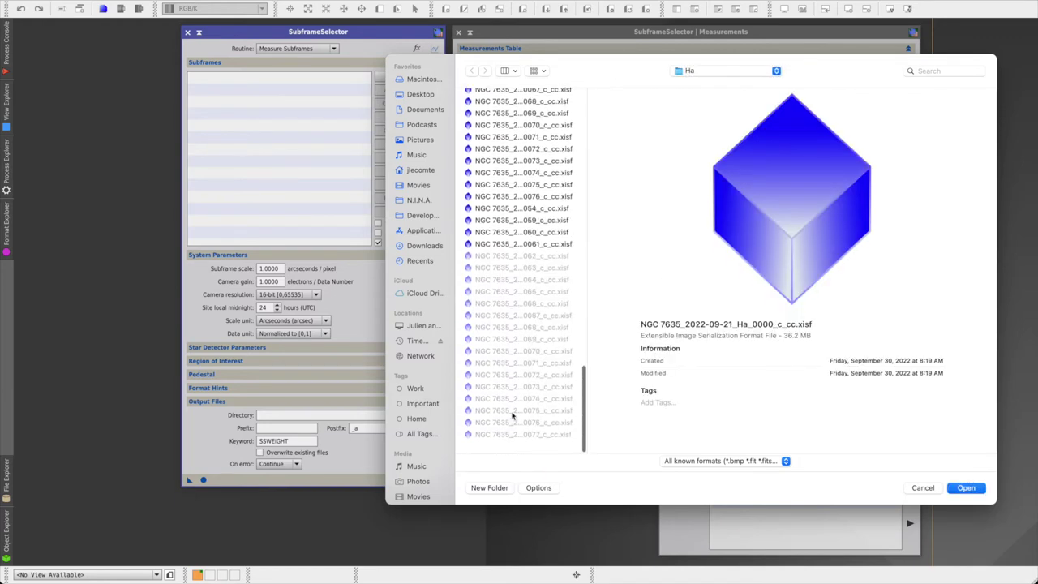
pyautogui.press('super+a')
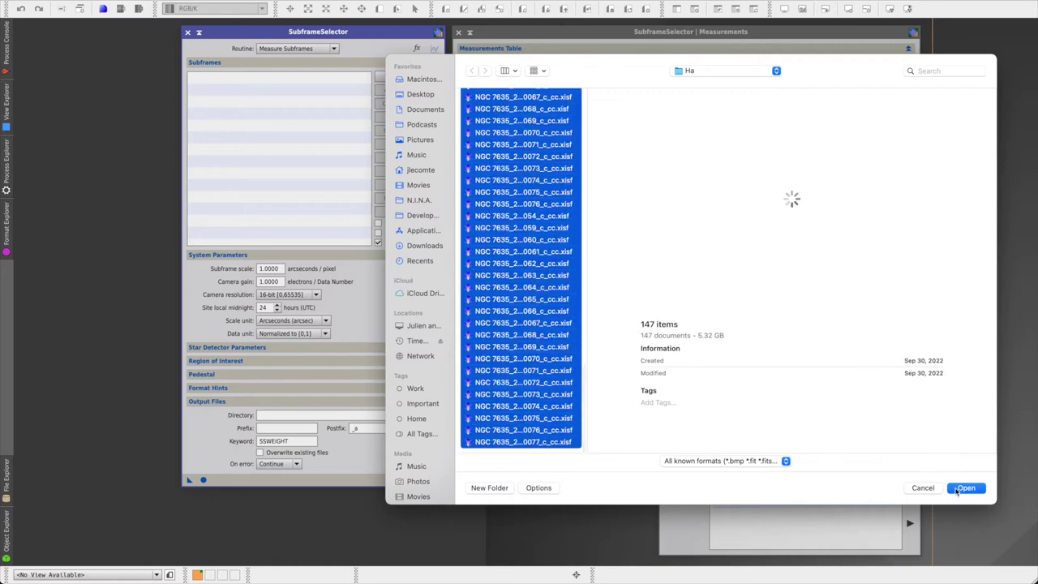
pyautogui.click(964, 489)
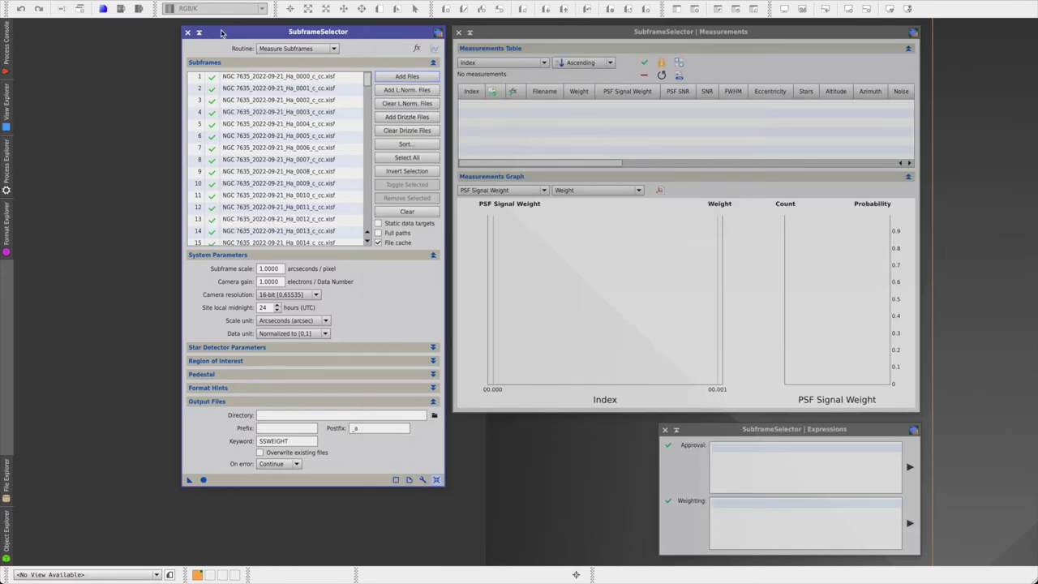
# Step: Measure all Ha subframes with Apply Global and plot FWHM
pyautogui.click(203, 481)
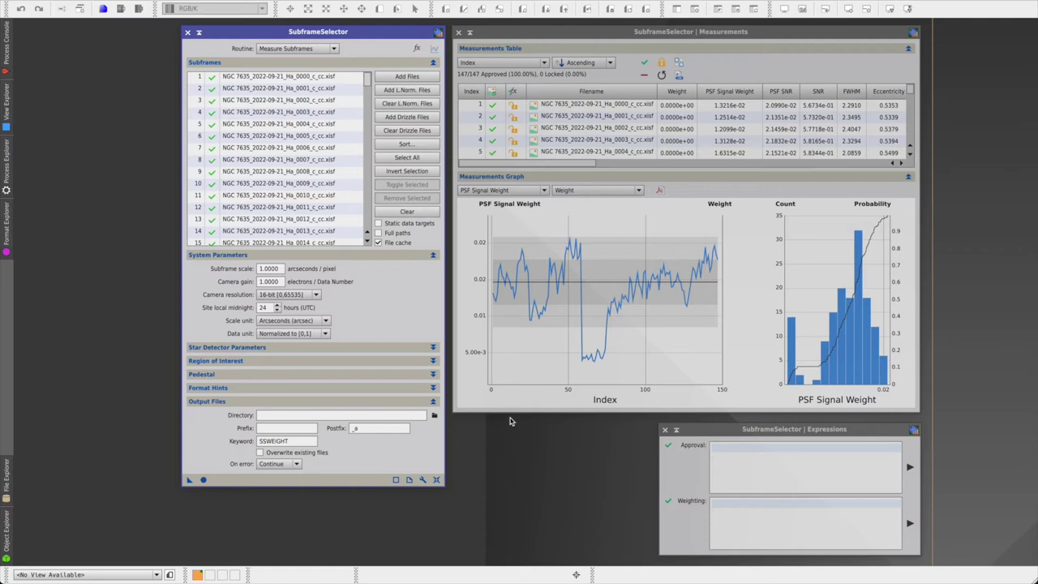
pyautogui.moveTo(675, 260)
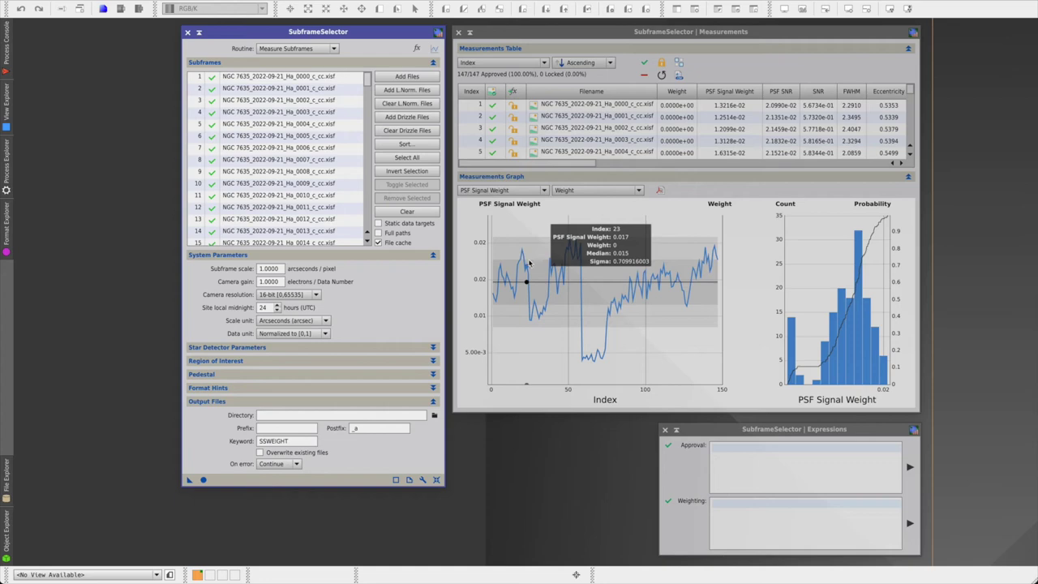
pyautogui.click(544, 192)
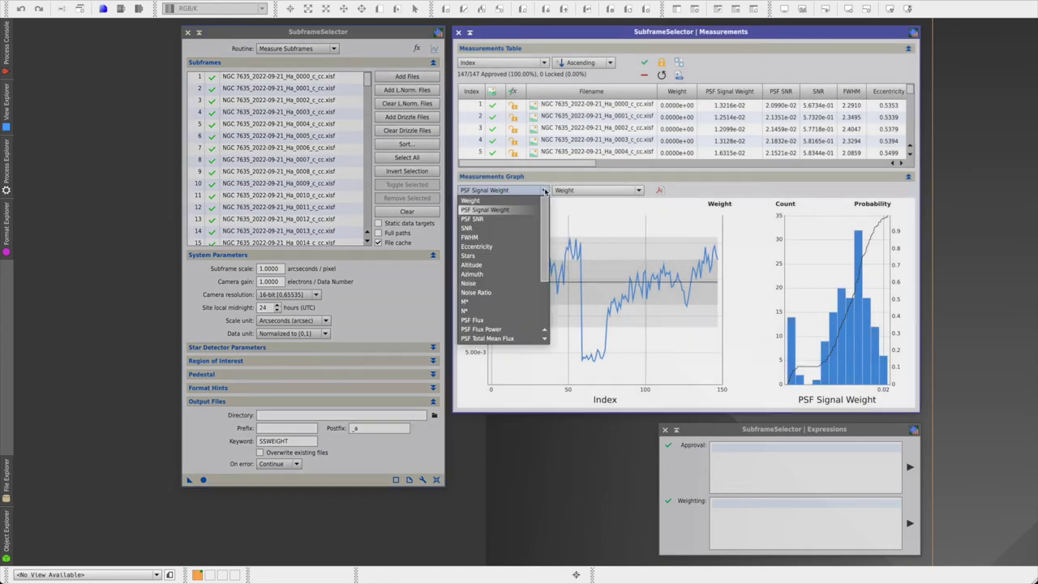
pyautogui.click(490, 239)
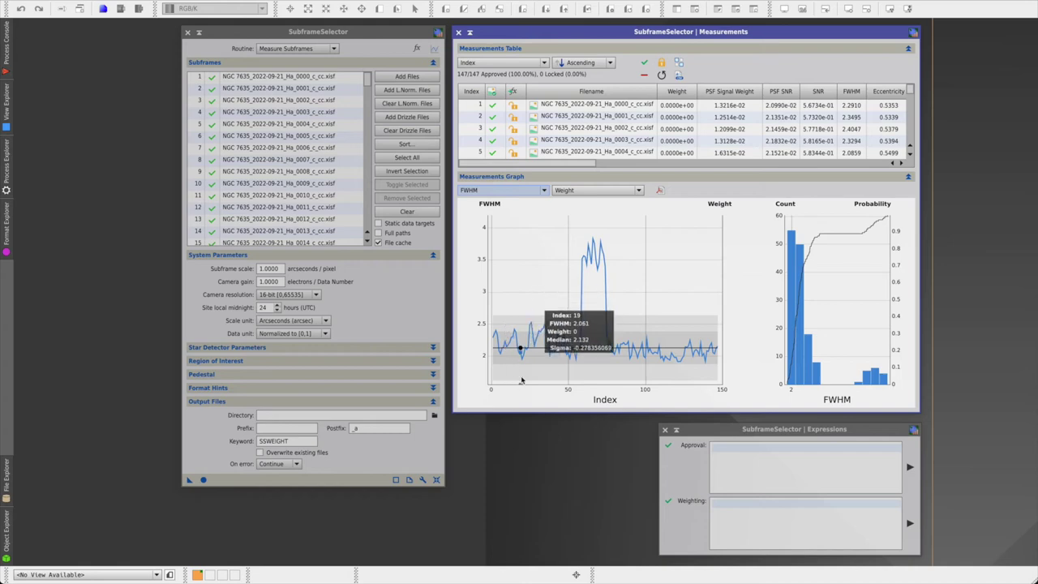
# Step: Apply the approval expression FWHM < 3.0, approving 131 of 147 frames
pyautogui.click(733, 446)
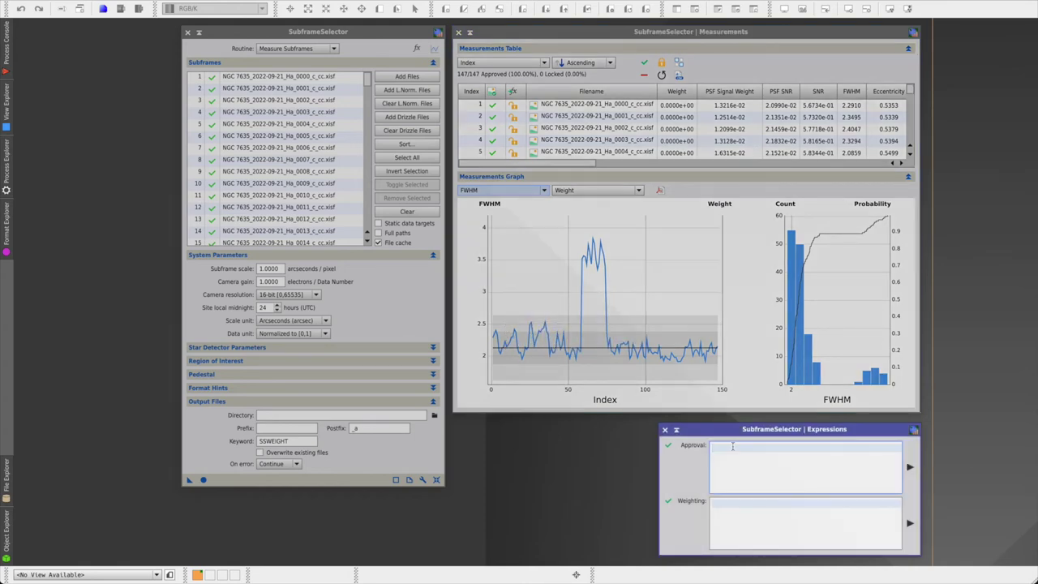
pyautogui.write('FWHM < 3.0')
pyautogui.click(910, 468)
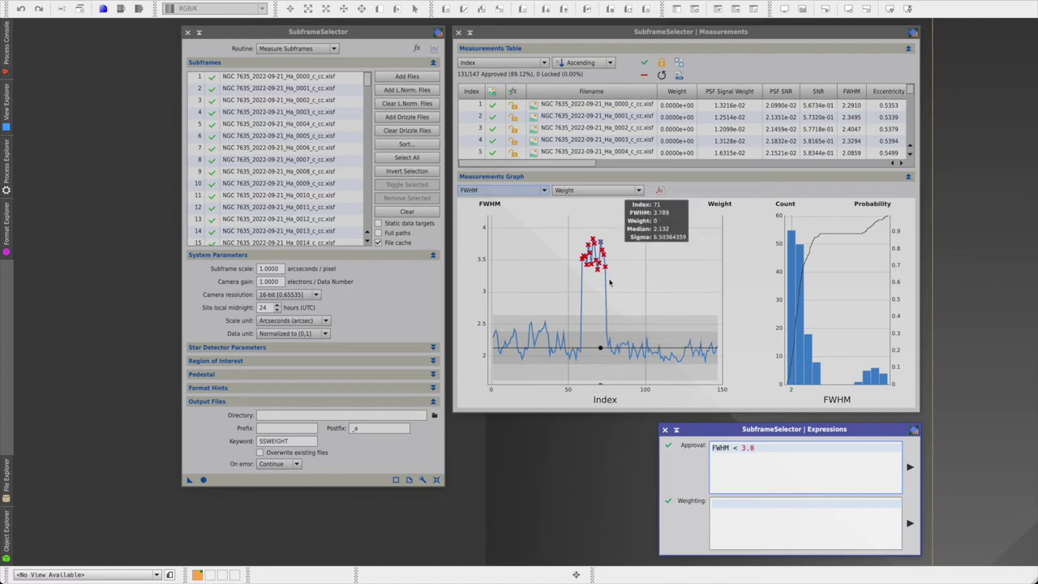
pyautogui.click(544, 191)
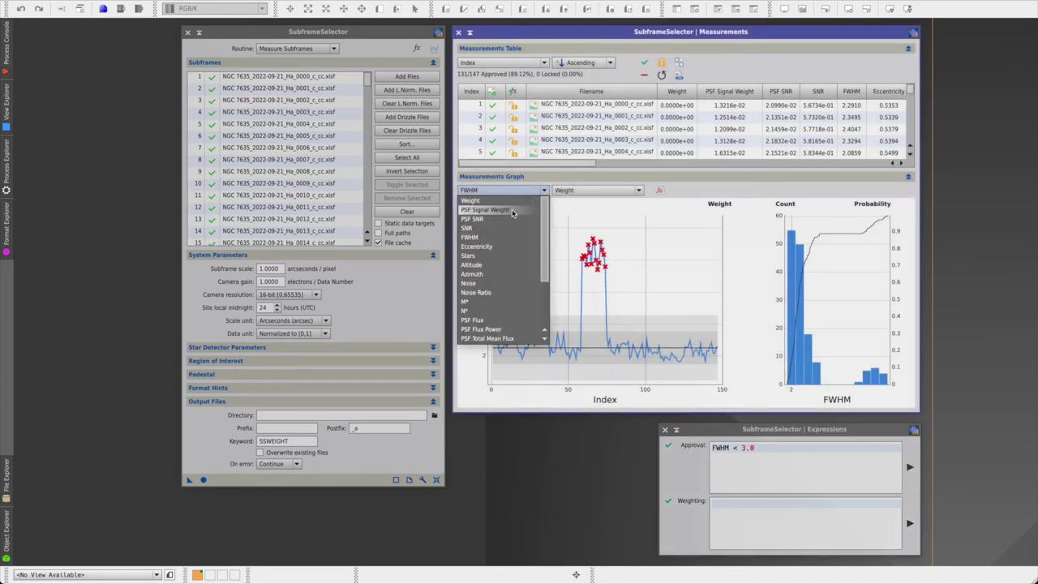
# Step: Plot Eccentricity and extend approval to FWHM < 3.0 && Eccentricity < 0.6, approving 122 frames
pyautogui.click(495, 247)
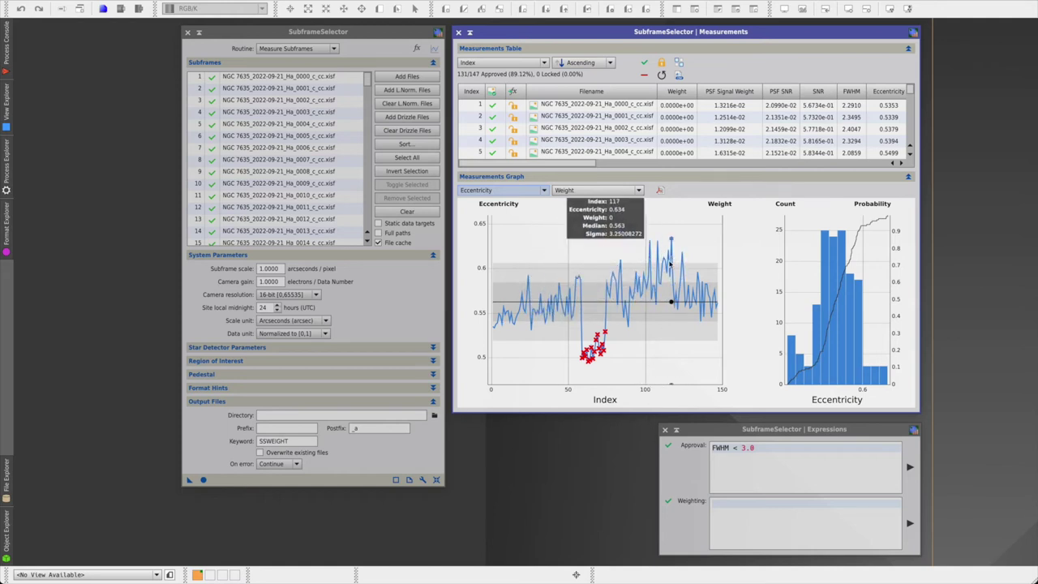
pyautogui.click(771, 453)
pyautogui.write('&& E')
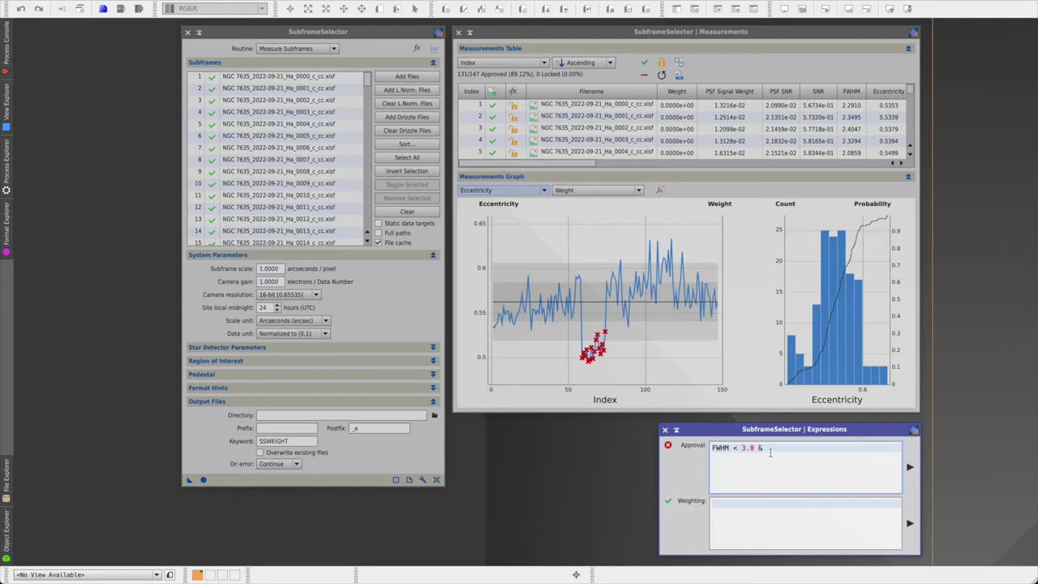
pyautogui.write('ccentricity')
pyautogui.write('< 0.6')
pyautogui.click(910, 468)
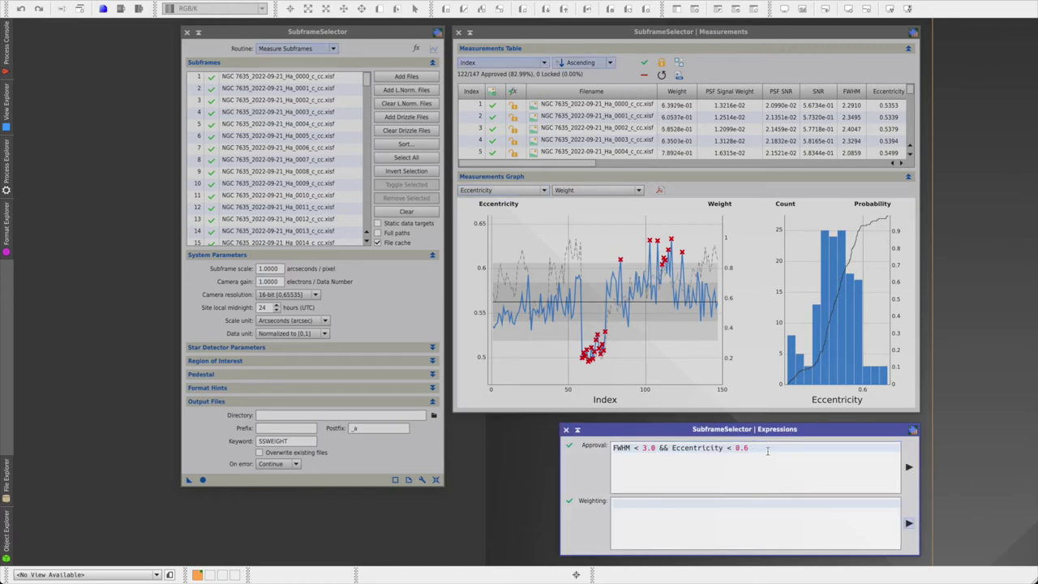
pyautogui.moveTo(768, 450)
# Step: Apply PSFSignalWeight/PSFSignalWeightMax as the Weighting expression to fill the Weight column
pyautogui.moveTo(695, 505)
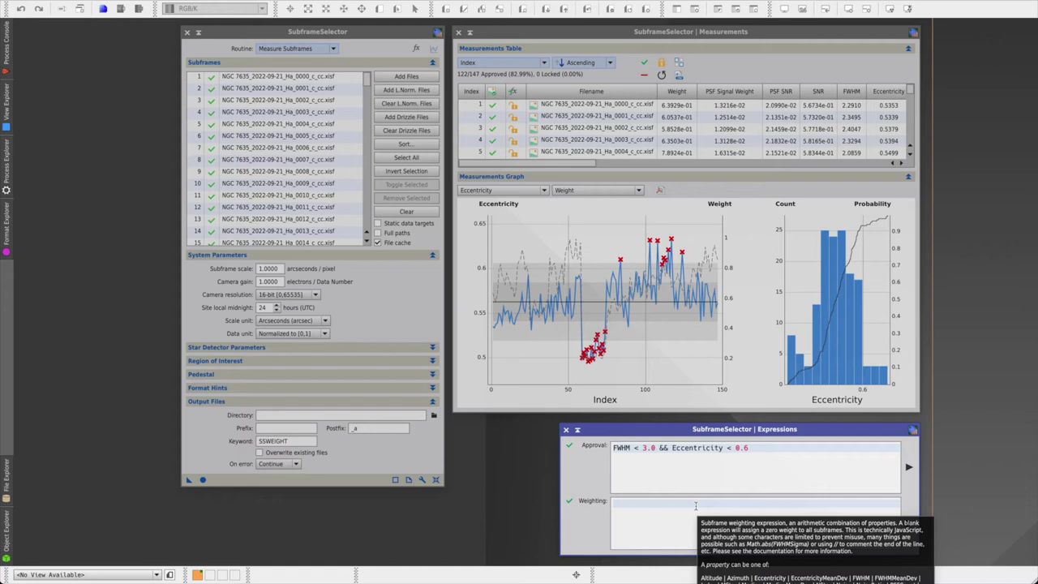
pyautogui.click(695, 506)
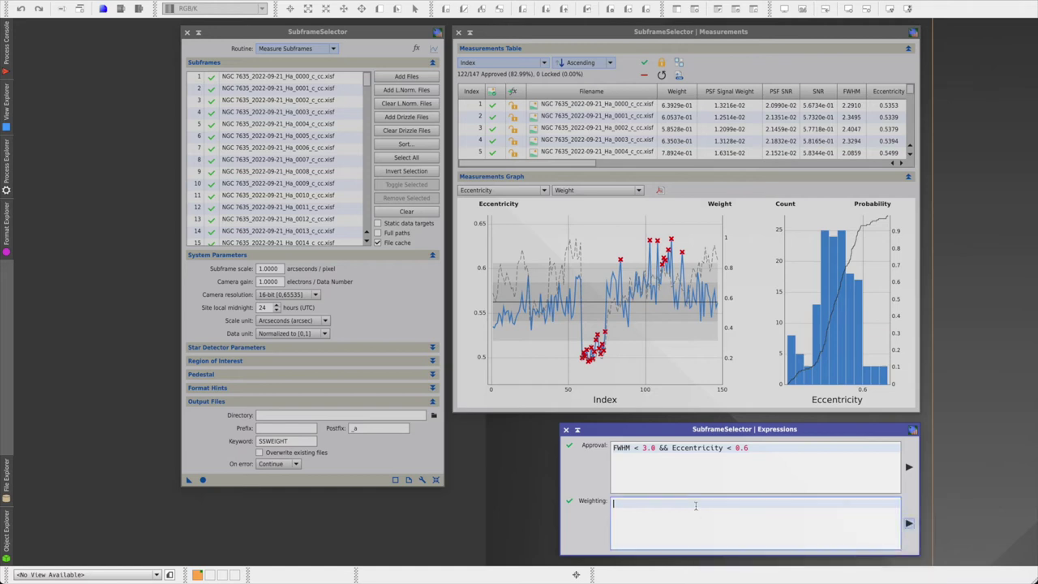
pyautogui.write('PSFSignalWeight')
pyautogui.write('PSFSignalWeight')
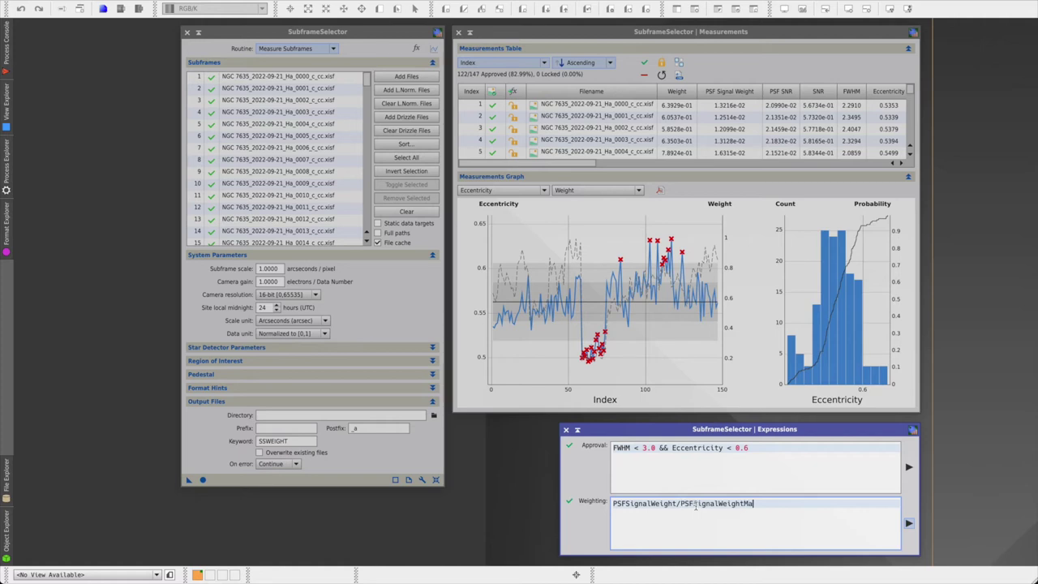
pyautogui.click(908, 523)
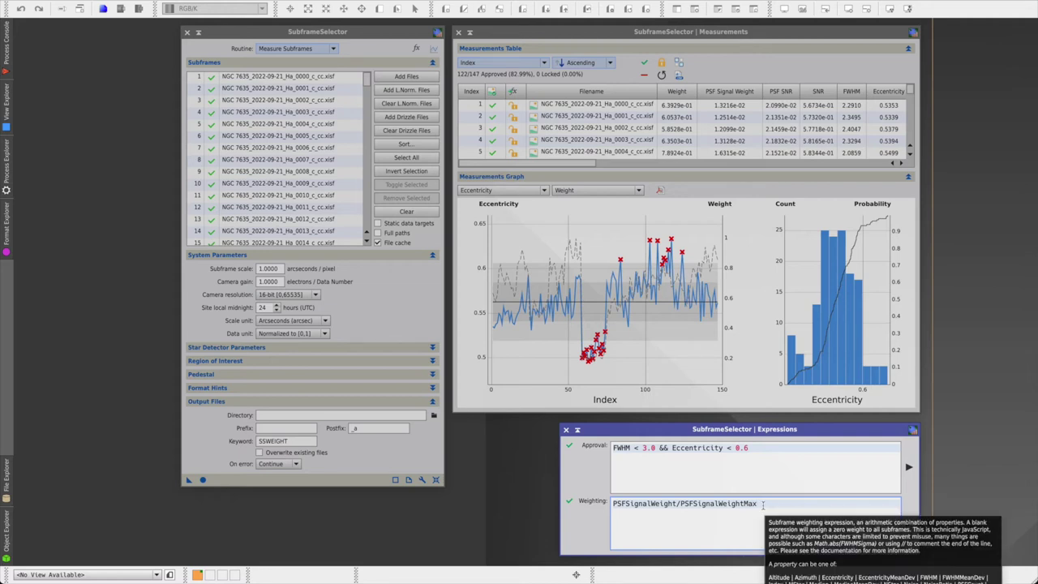
pyautogui.doubleClick(302, 441)
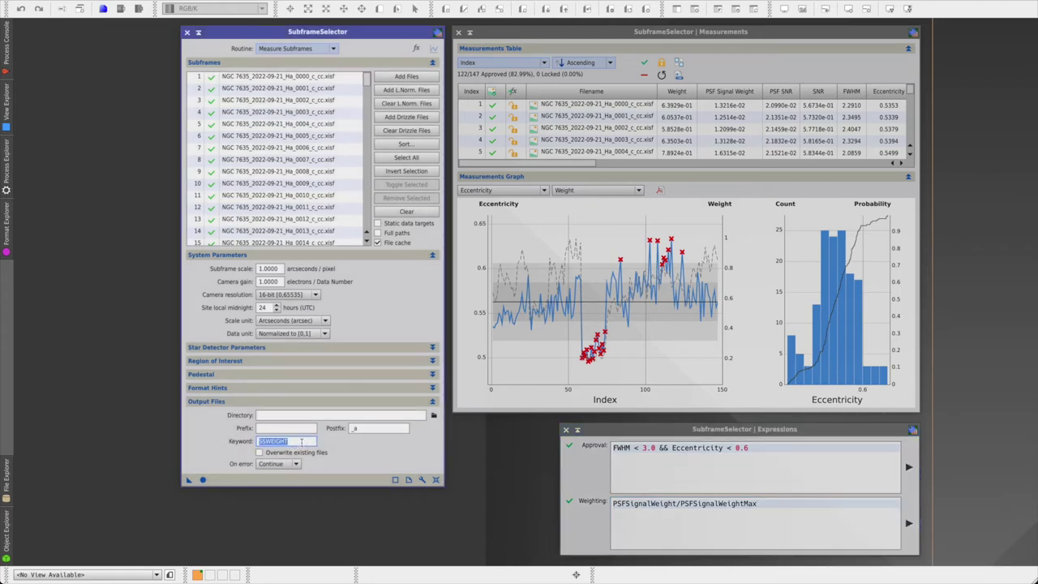
pyautogui.click(763, 504)
pyautogui.moveTo(766, 505)
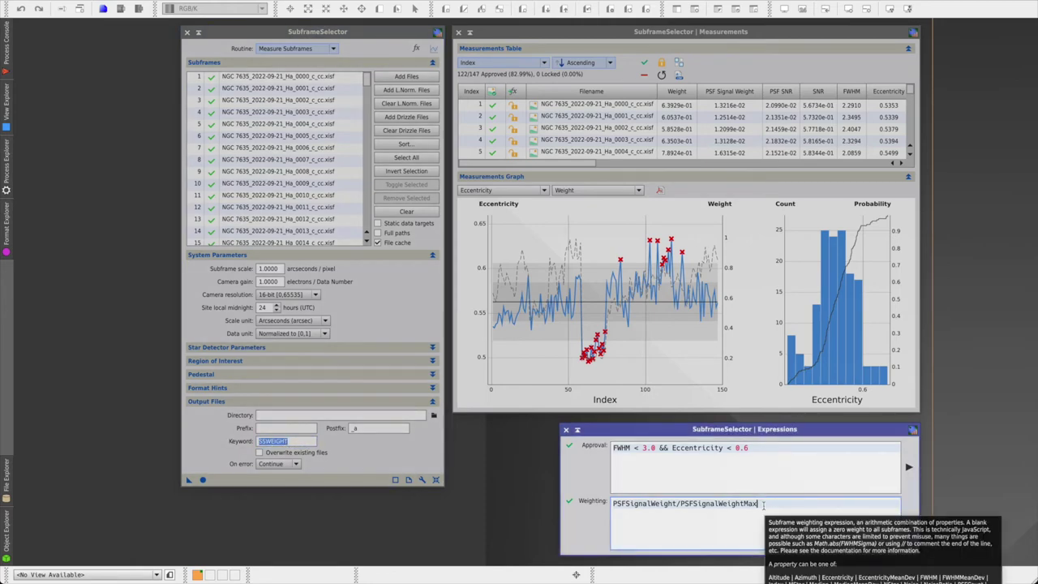
# Step: Sort the Measurements Table by Weight in descending order
pyautogui.click(542, 63)
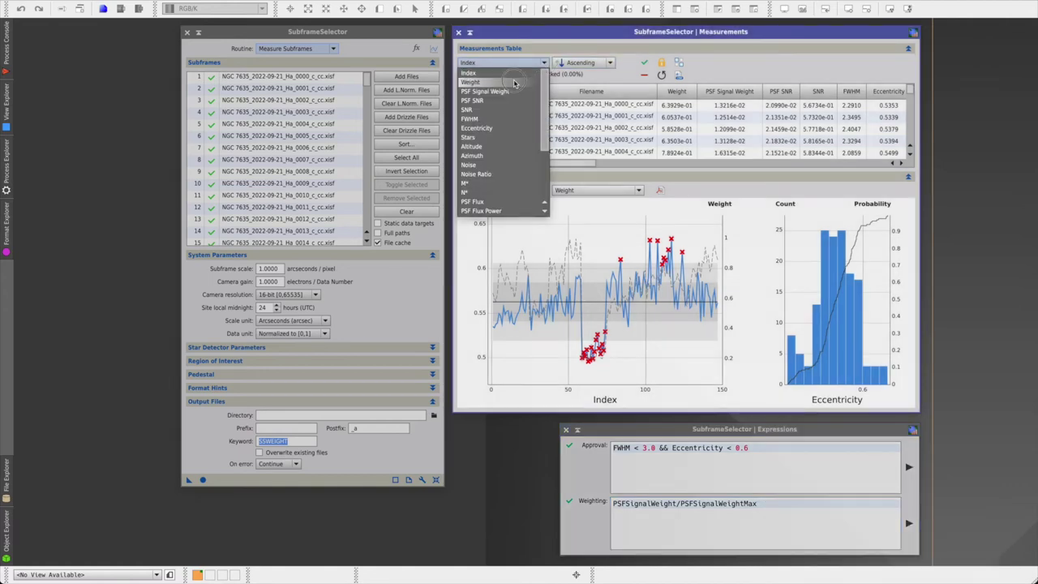
pyautogui.click(513, 83)
pyautogui.click(610, 63)
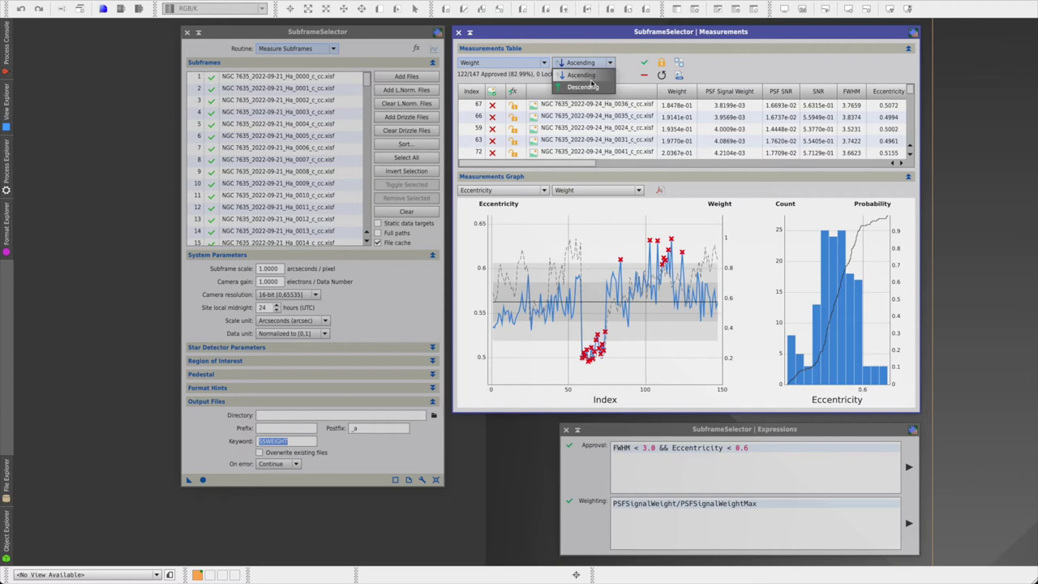
pyautogui.click(582, 86)
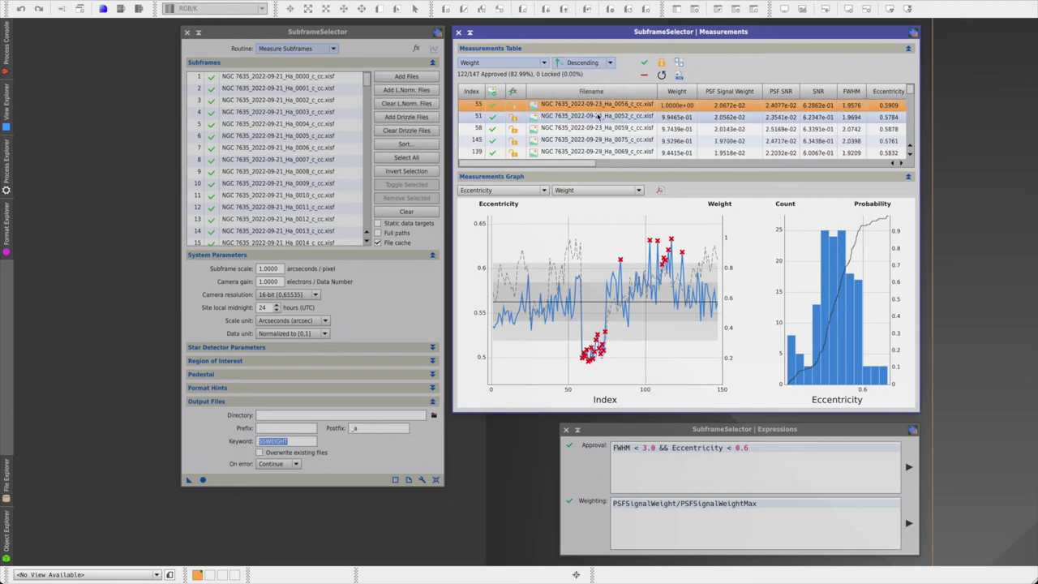
# Step: Open the top-weighted Ha frame 0056 as an image and auto-stretch it
pyautogui.doubleClick(619, 106)
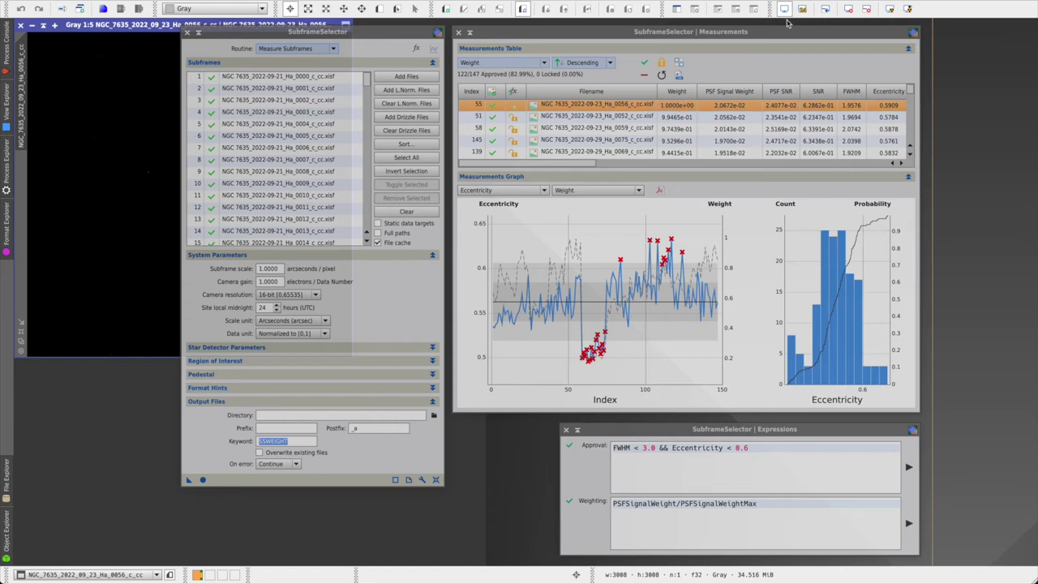
pyautogui.click(890, 9)
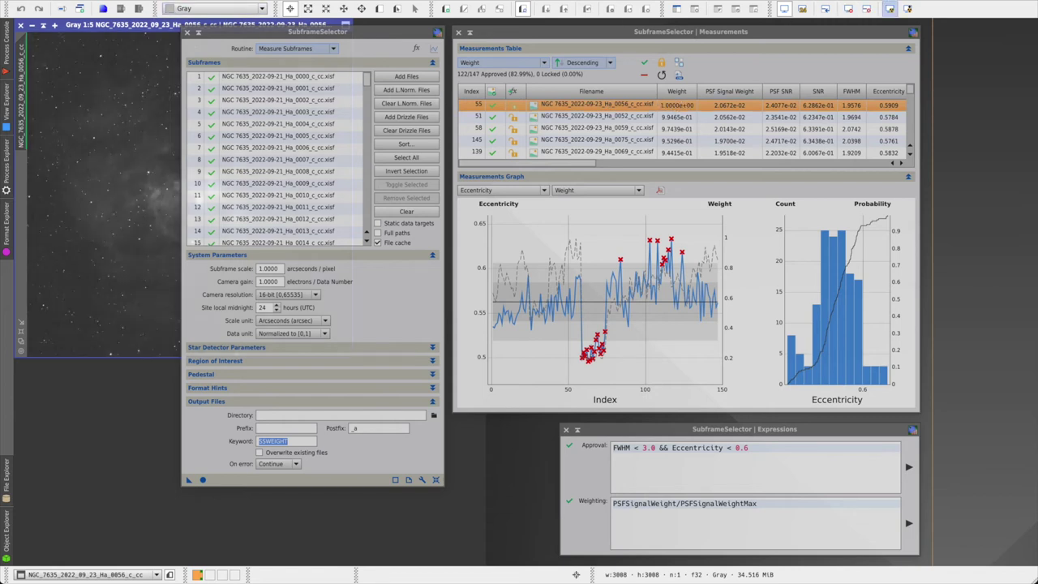
pyautogui.scroll(1, 91, 133)
pyautogui.scroll(4, 91, 133)
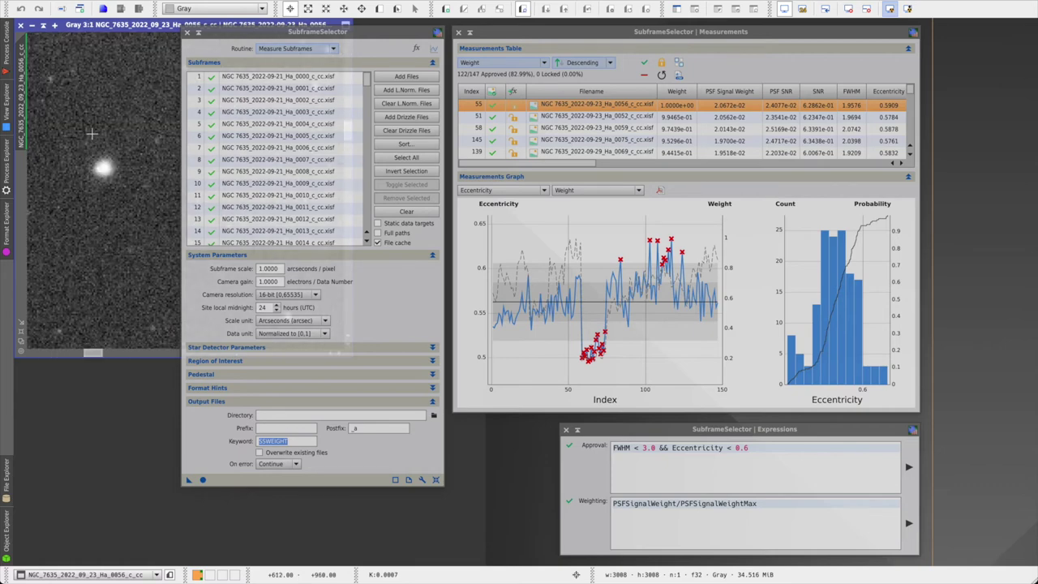
pyautogui.scroll(-1, 92, 134)
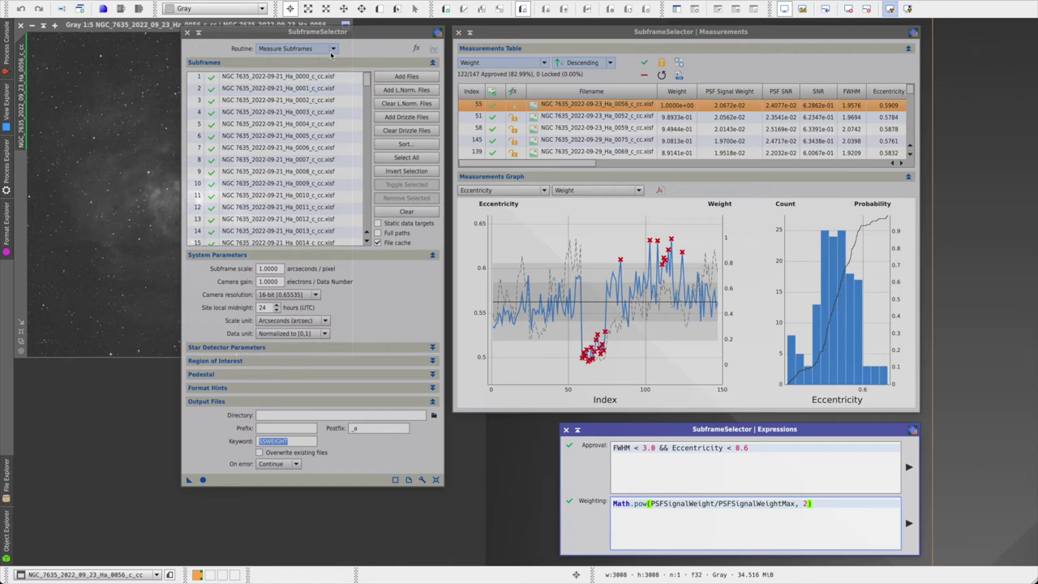
# Step: Set the routine to Output Subframes with output directory Bubble Nebula/LIGHT_Cal_CC_Sel/Ha
pyautogui.click(332, 51)
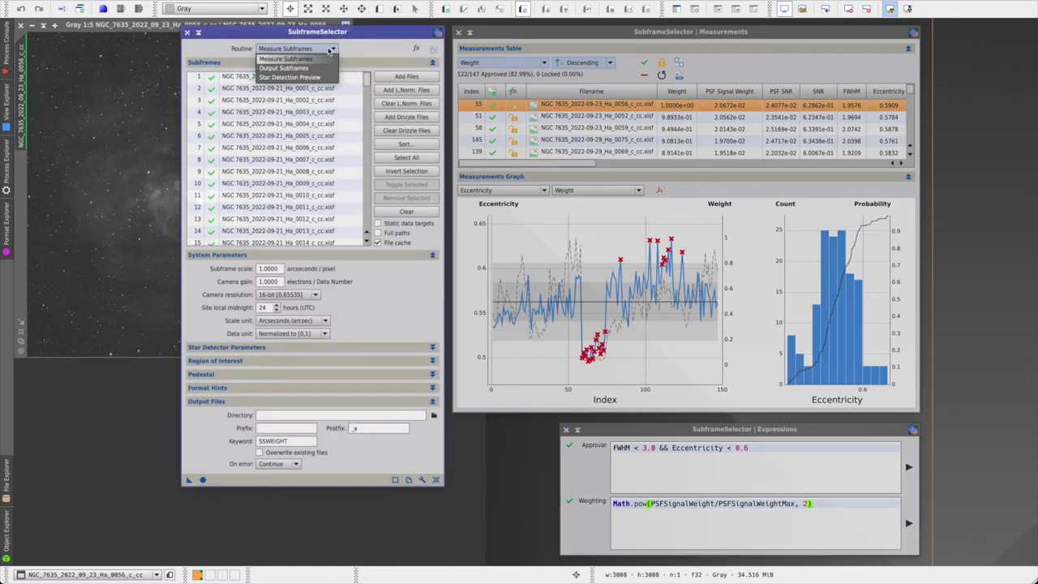
pyautogui.click(312, 68)
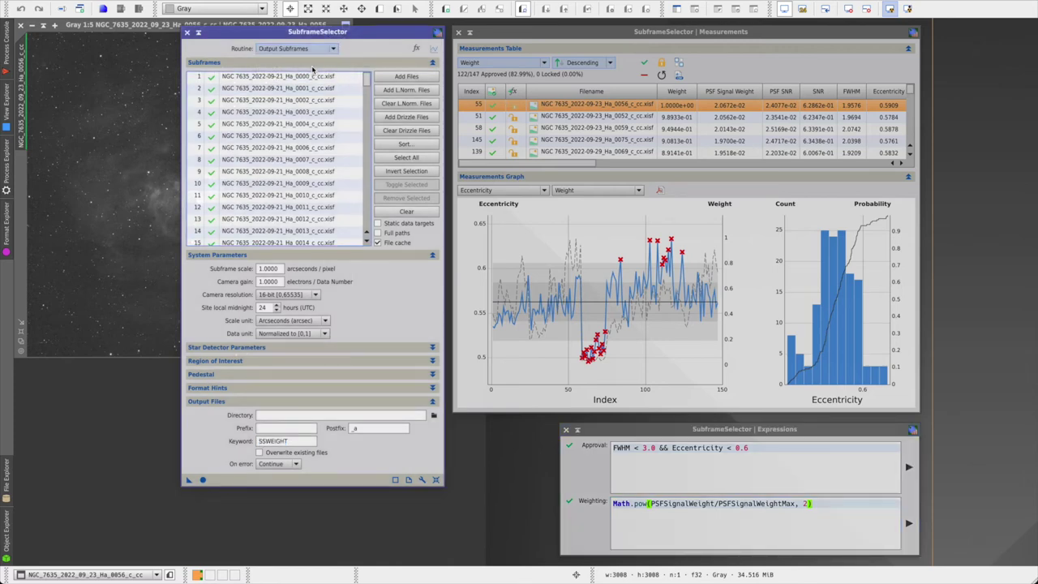
pyautogui.click(433, 415)
pyautogui.click(704, 71)
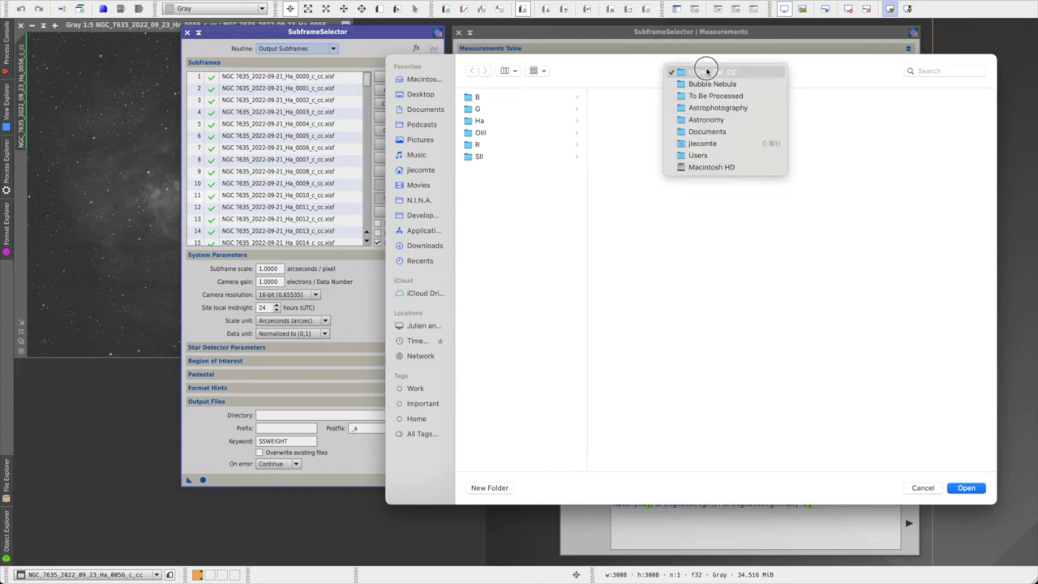
pyautogui.click(705, 85)
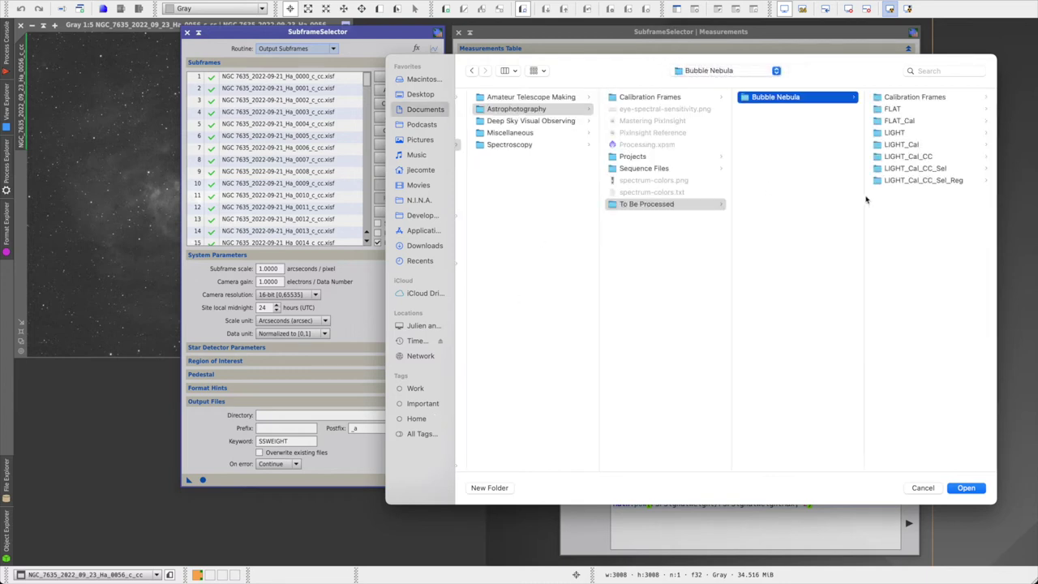
pyautogui.click(913, 169)
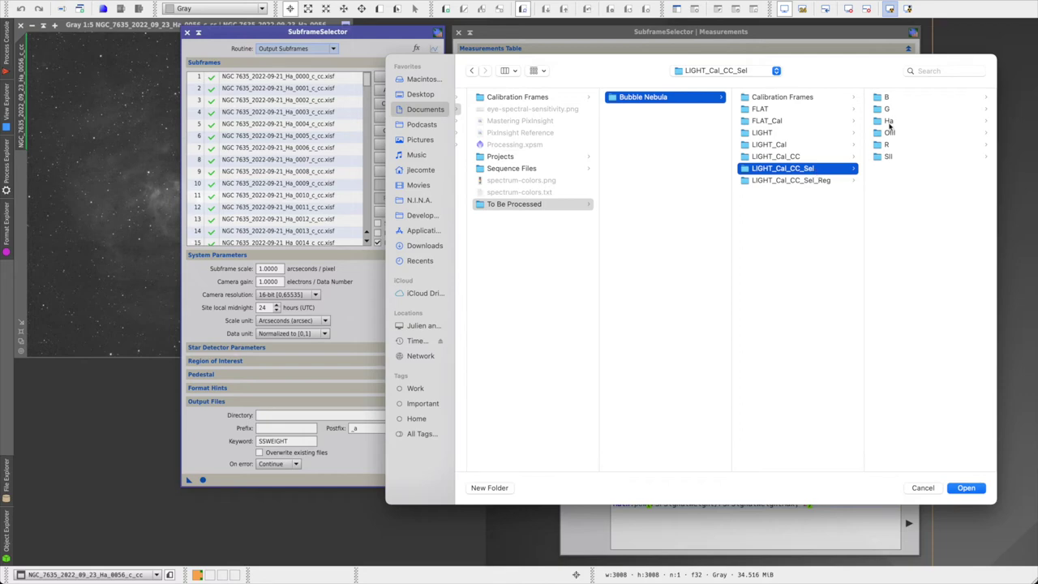
pyautogui.click(889, 121)
pyautogui.click(966, 488)
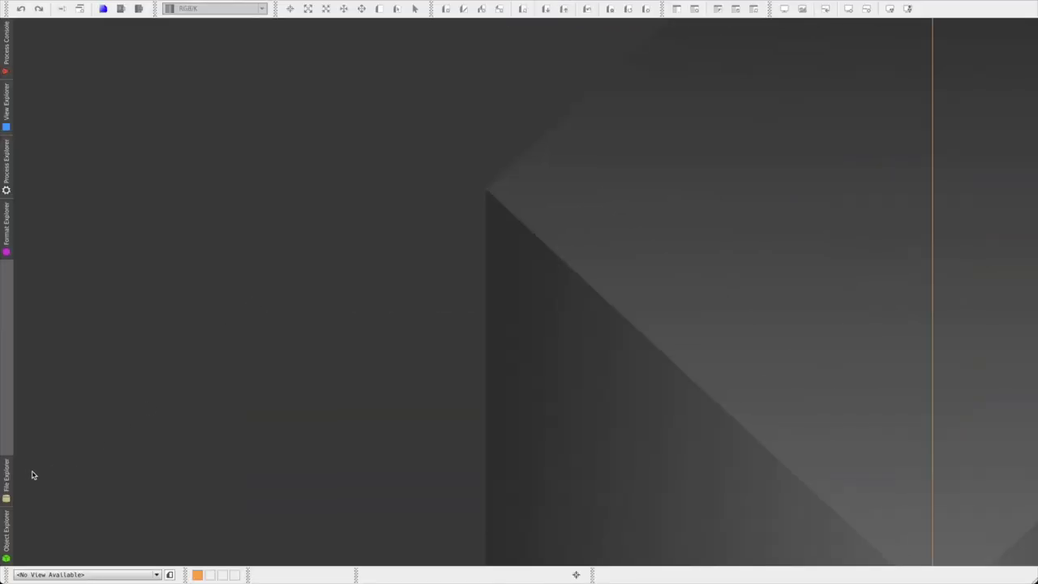
pyautogui.click(8, 480)
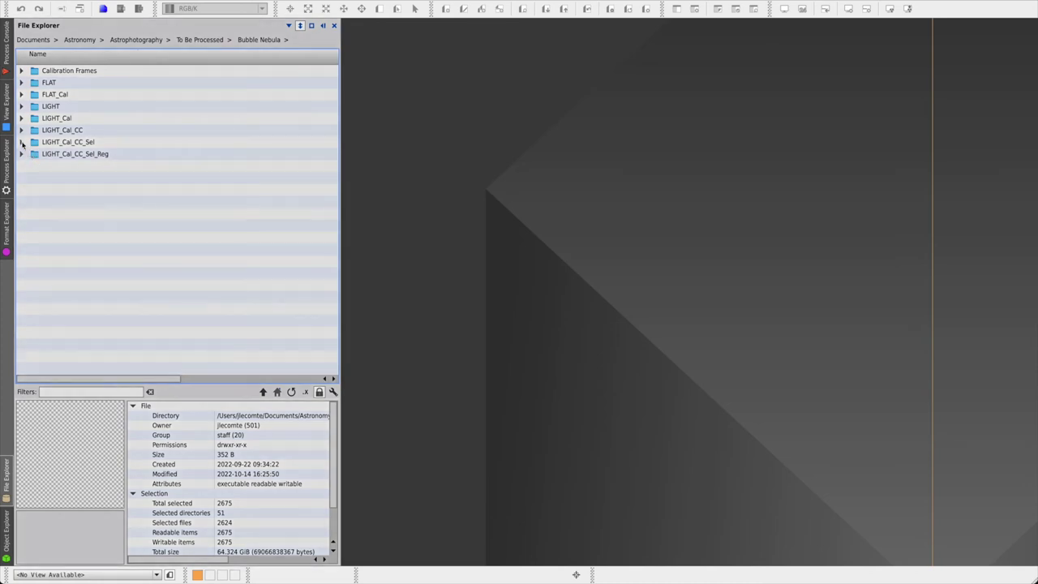
pyautogui.click(21, 143)
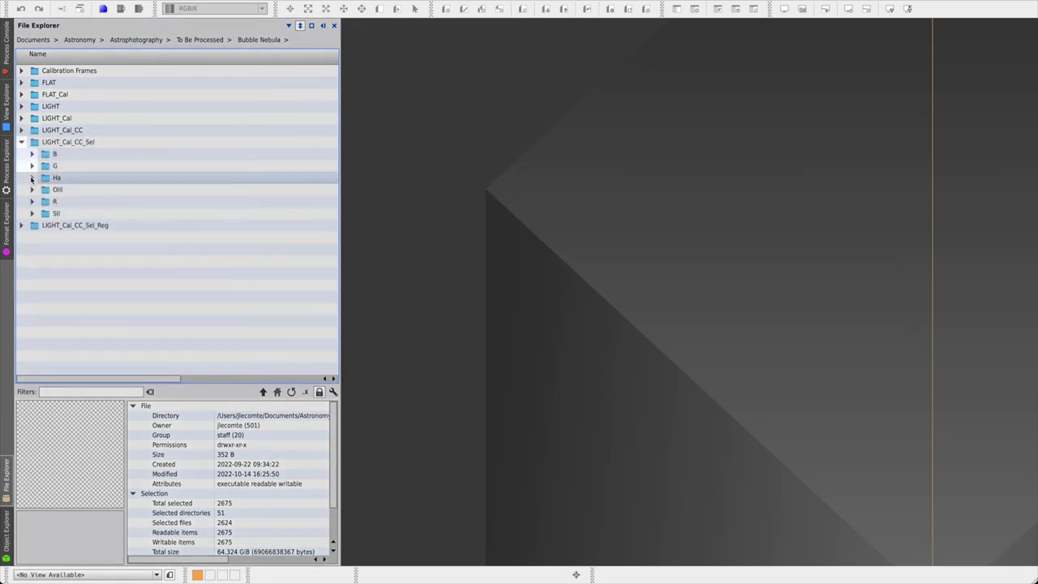
pyautogui.click(33, 178)
pyautogui.moveTo(36, 178); pyautogui.dragTo(107, 369)
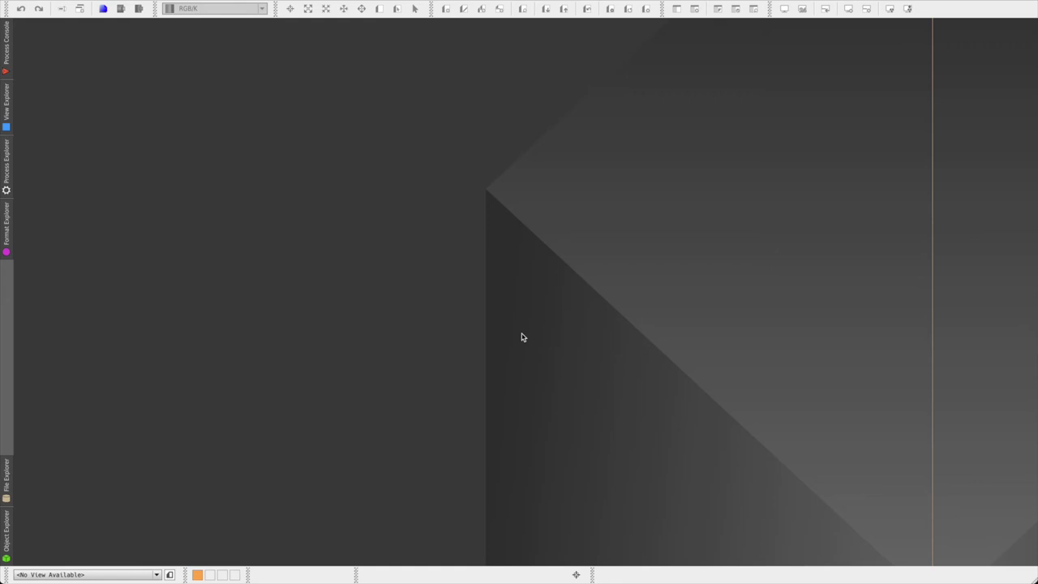
pyautogui.click(6, 180)
# Step: Open StarAlignment and add all selected Ha files as target images
pyautogui.doubleClick(89, 349)
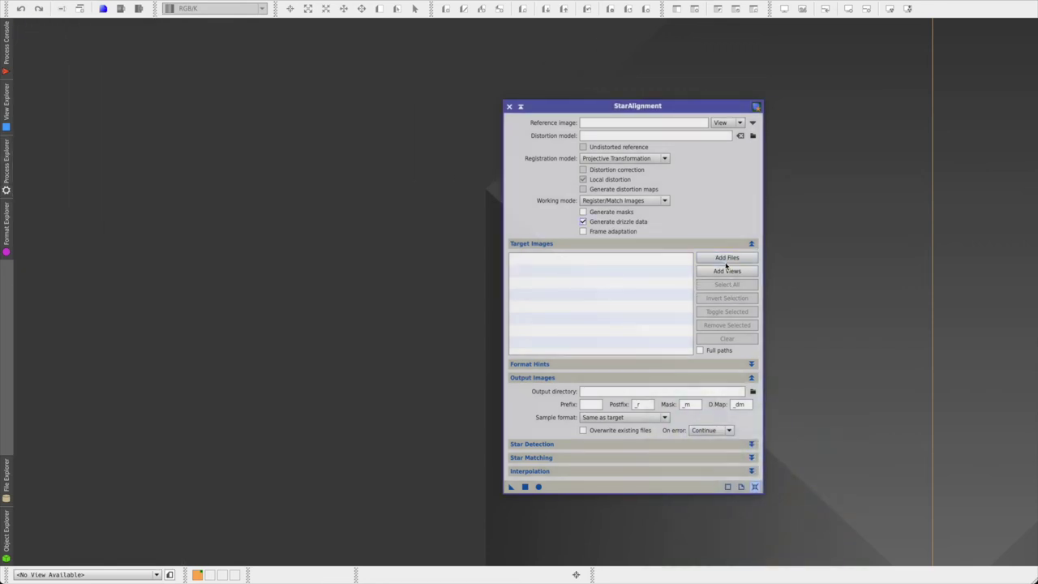
pyautogui.click(726, 260)
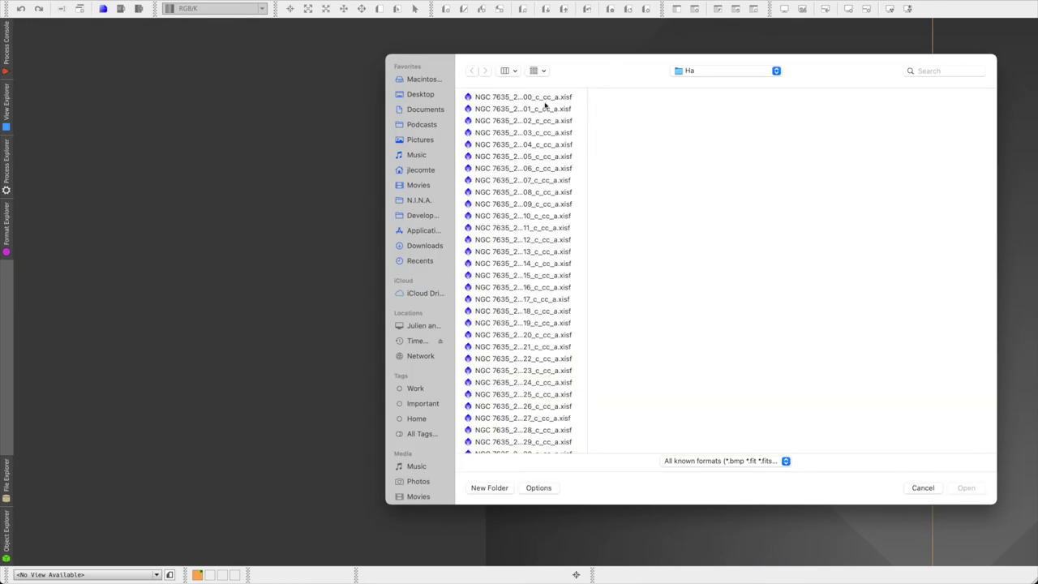
pyautogui.click(544, 98)
pyautogui.scroll(-15, 537, 352)
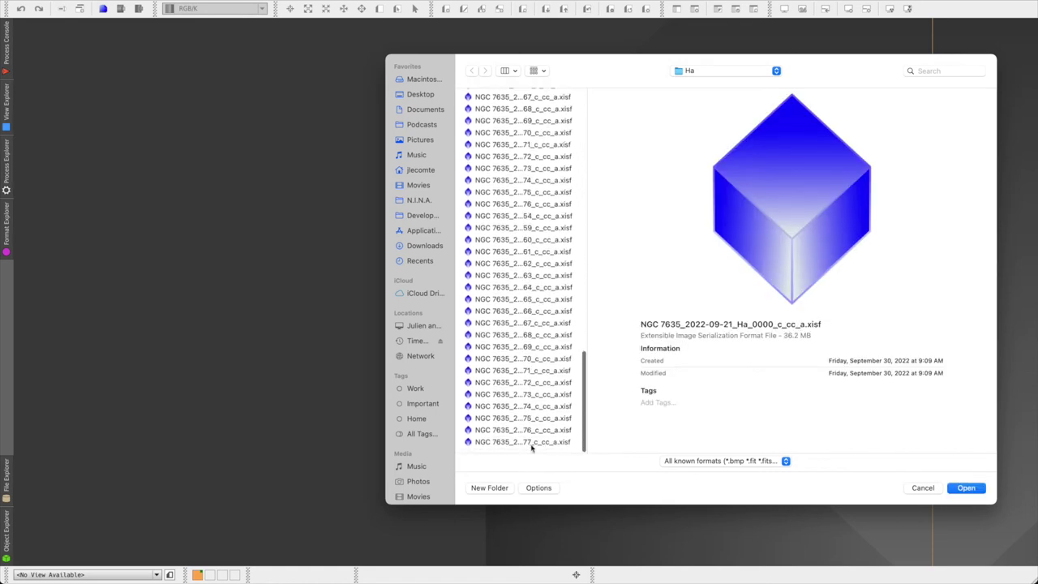
pyautogui.keyDown('shift'); pyautogui.click(552, 445); pyautogui.keyUp('shift')
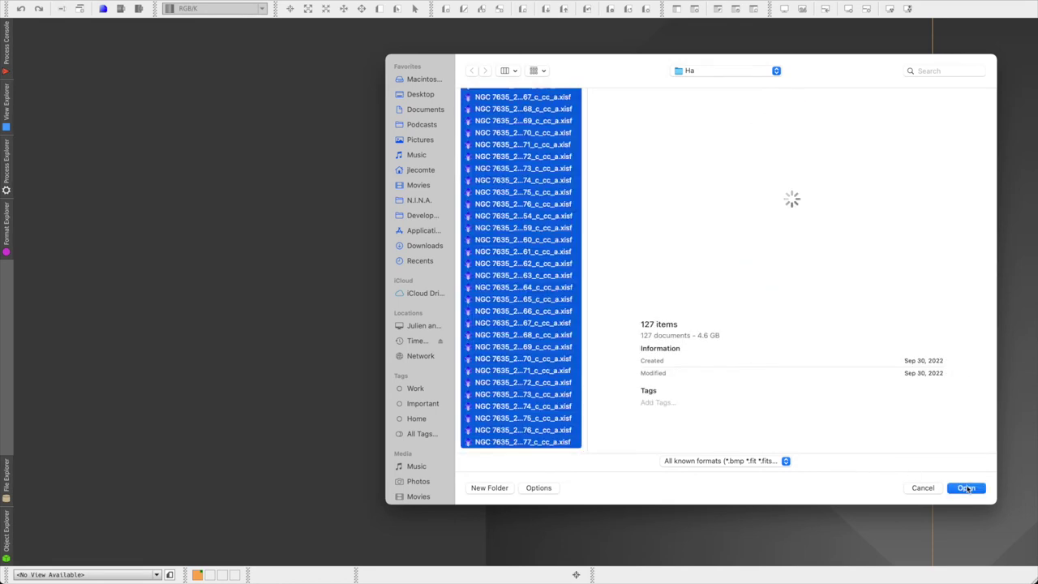
pyautogui.click(965, 487)
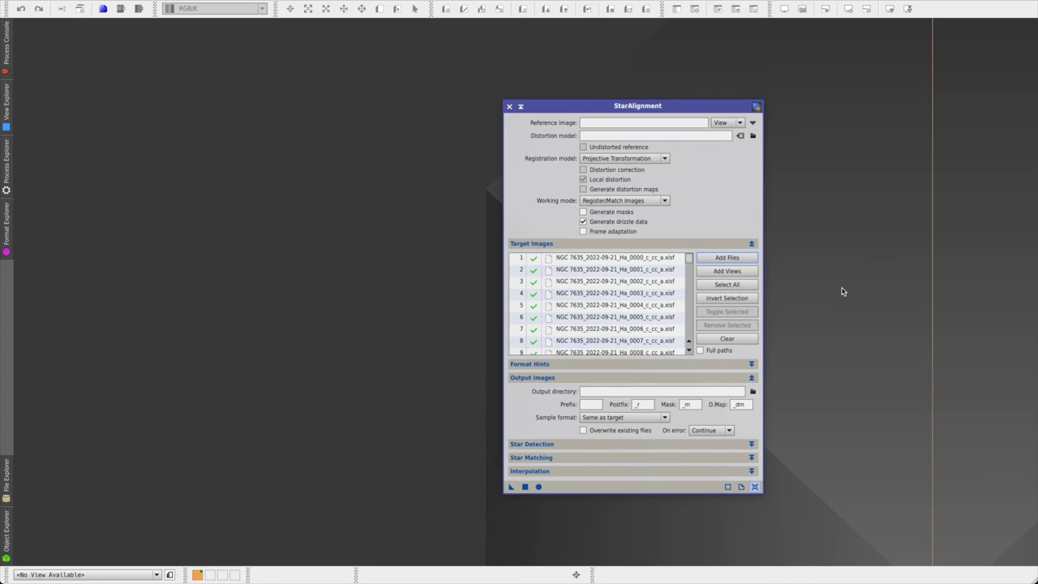
# Step: Open target frame Ha_0056_c_cc_a from the list as an image
pyautogui.scroll(-4, 604, 324)
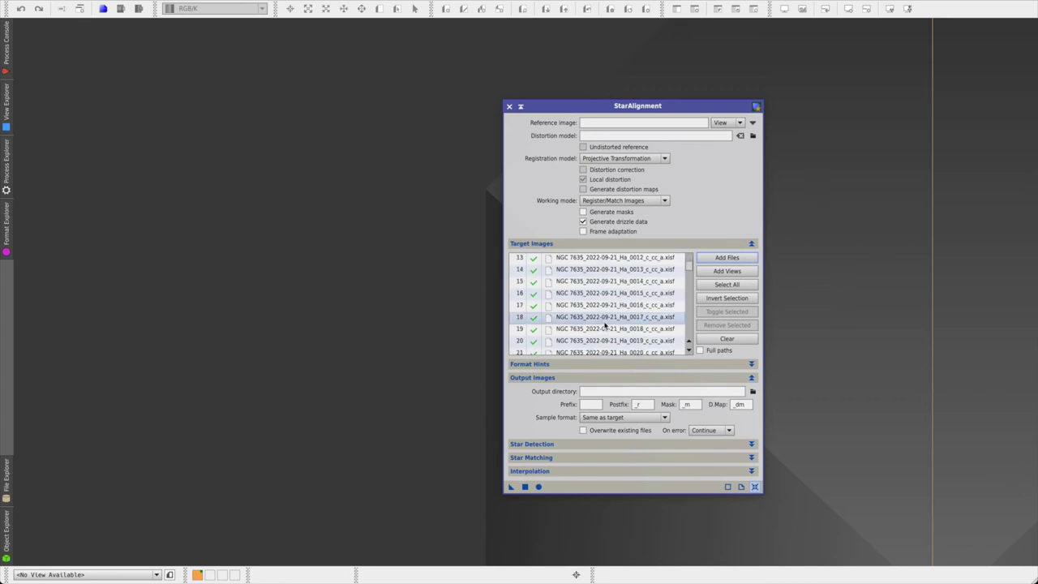
pyautogui.scroll(-9, 604, 324)
pyautogui.scroll(-3, 605, 325)
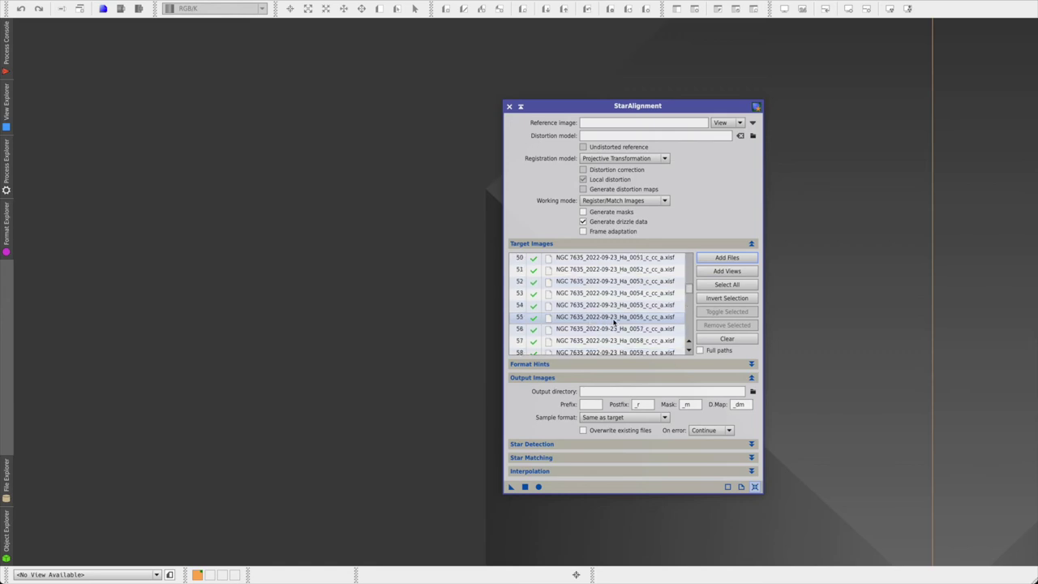
pyautogui.doubleClick(614, 322)
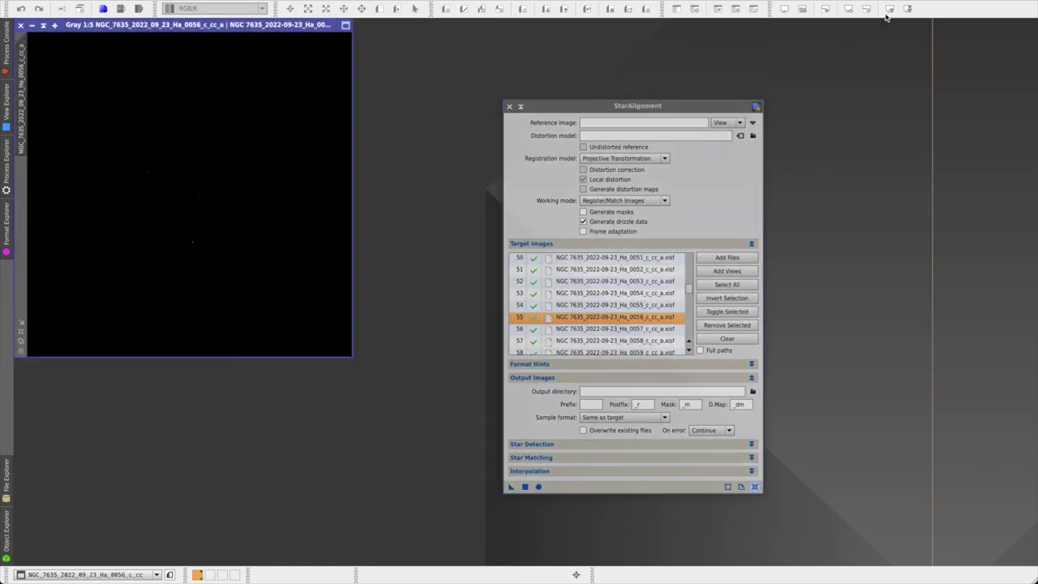
# Step: Auto-stretch frame 0056, make it the reference image, and output to LIGHT_Cal_CC_Sel_Reg/Ha
pyautogui.click(890, 9)
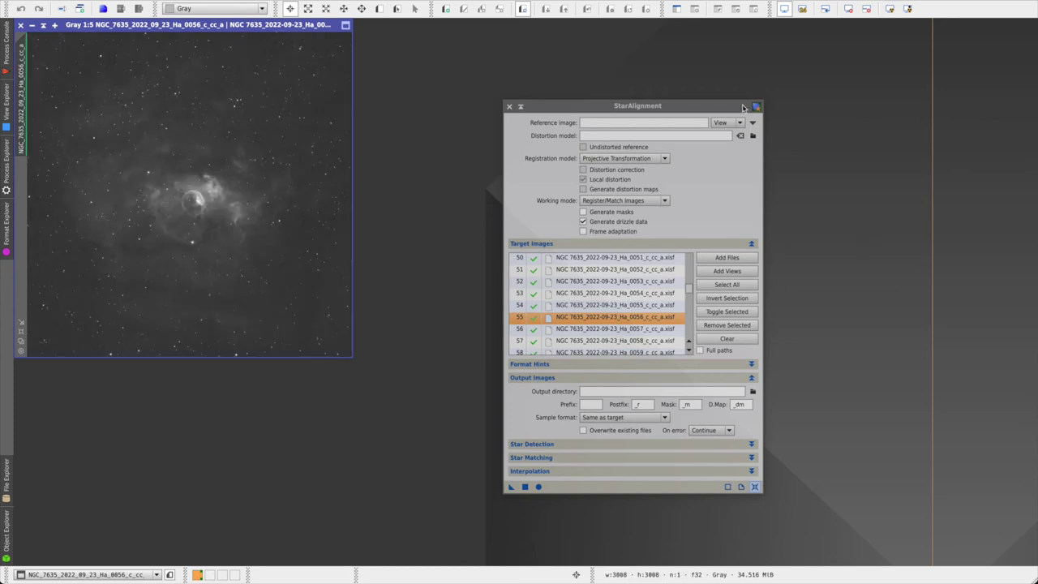
pyautogui.click(752, 124)
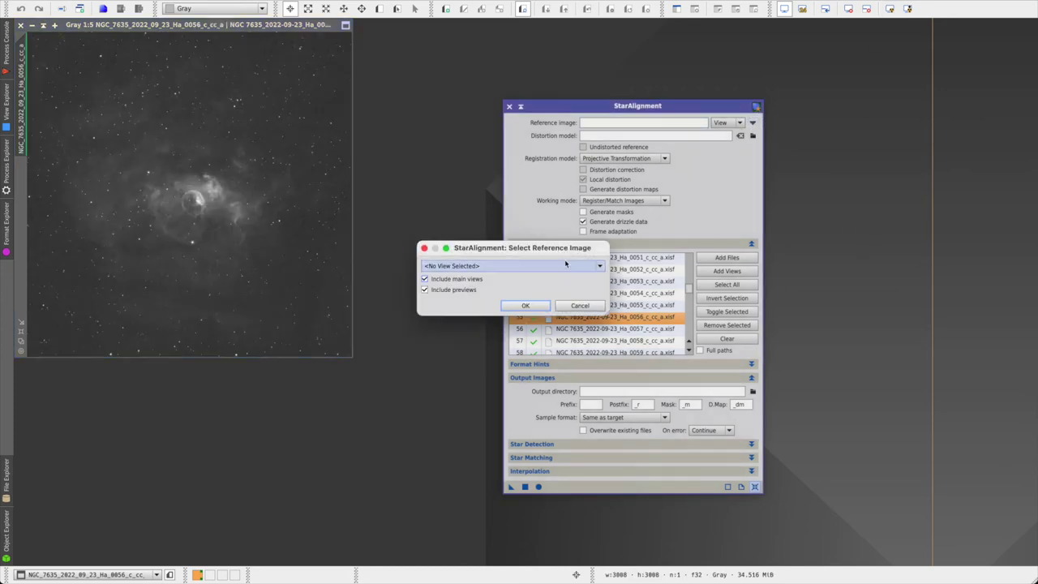
pyautogui.click(598, 266)
pyautogui.click(492, 288)
pyautogui.click(529, 306)
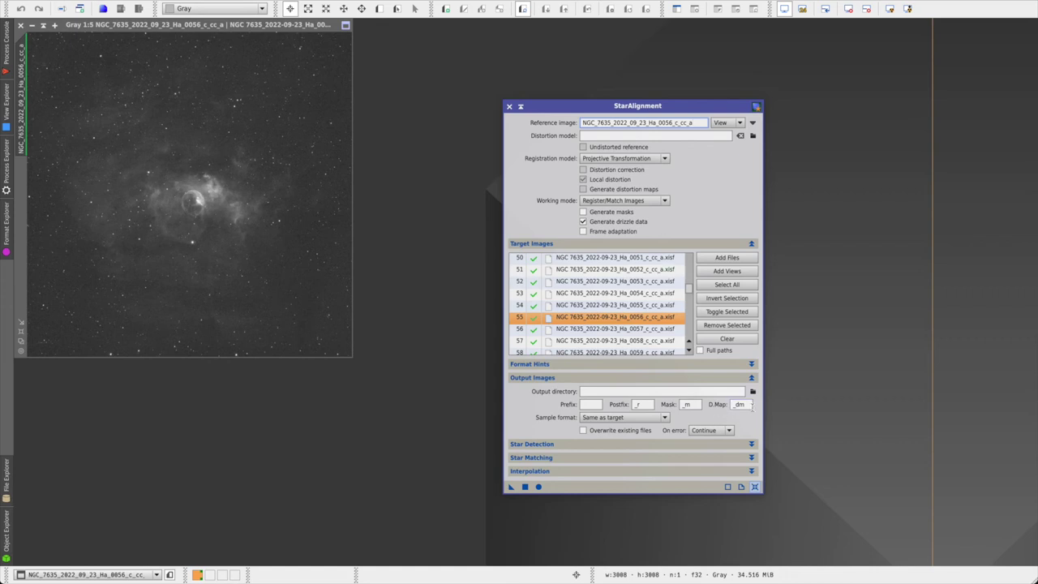
pyautogui.click(752, 392)
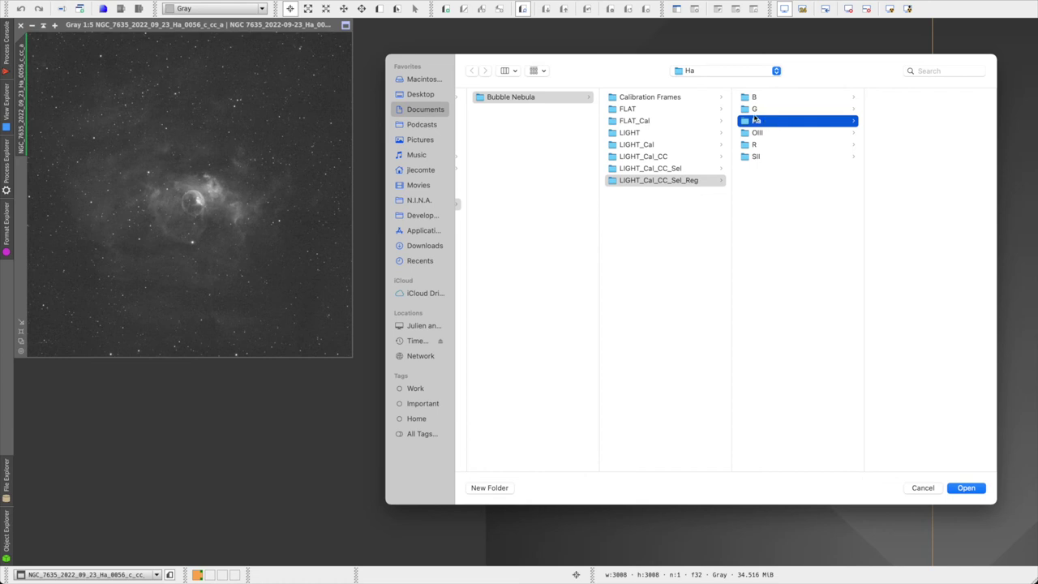
pyautogui.click(966, 488)
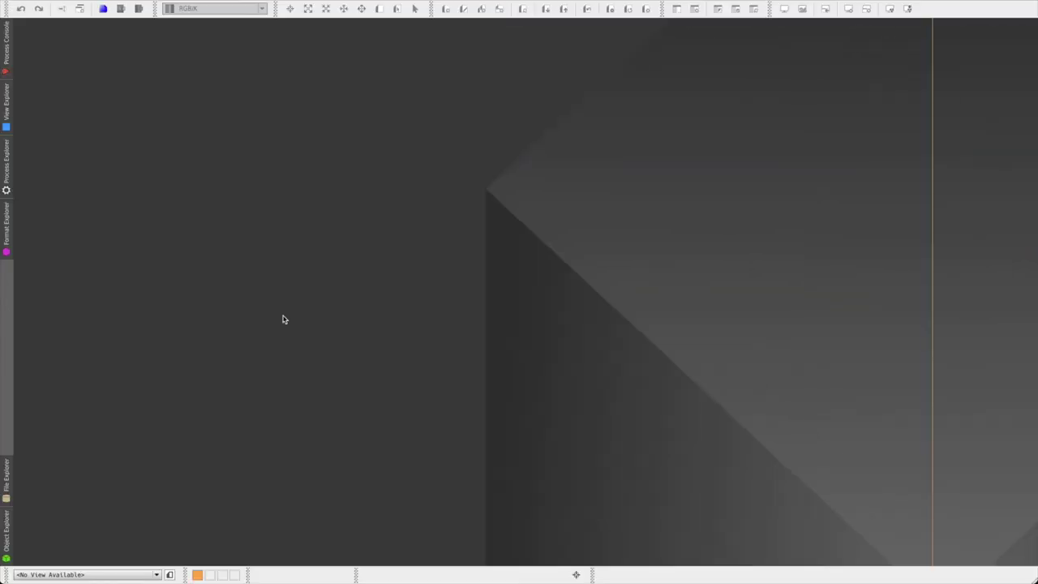
pyautogui.click(10, 482)
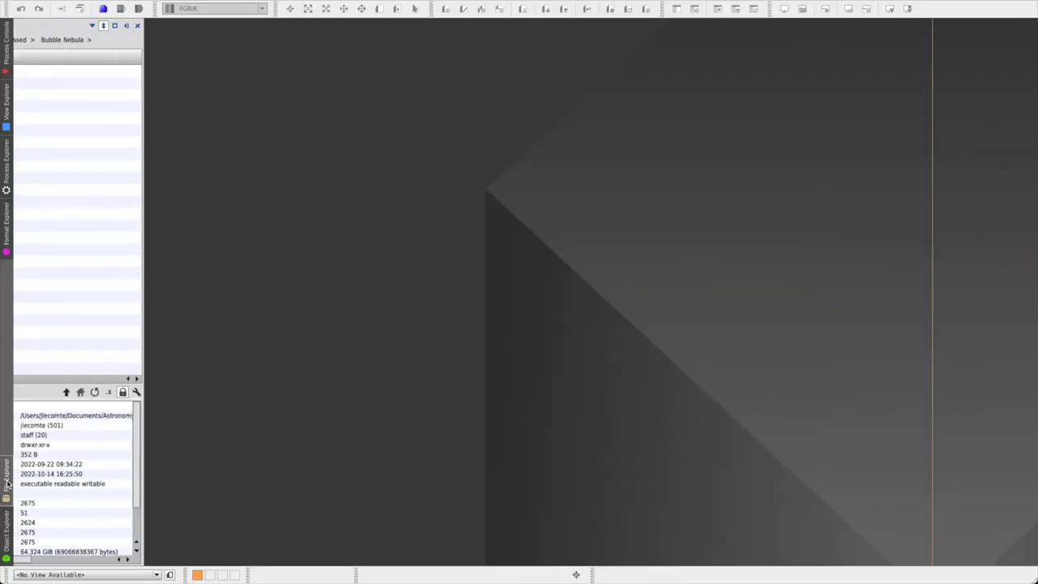
pyautogui.click(21, 153)
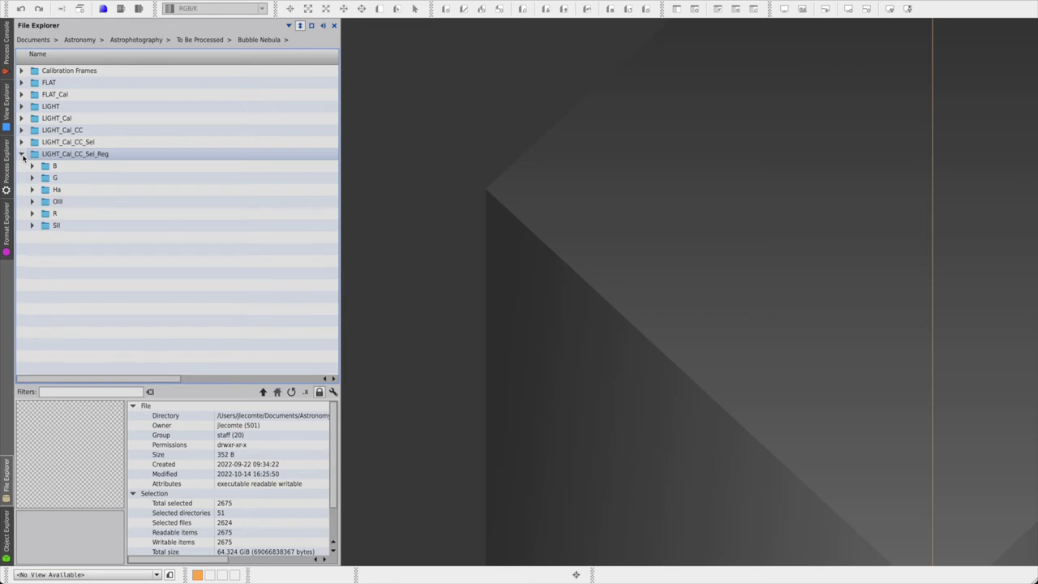
pyautogui.click(31, 189)
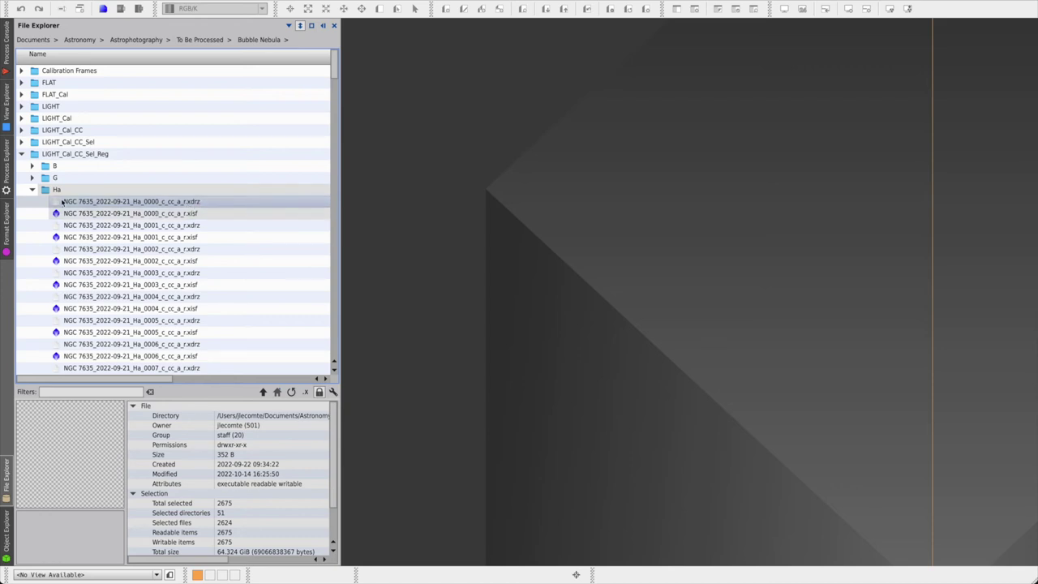
pyautogui.click(32, 189)
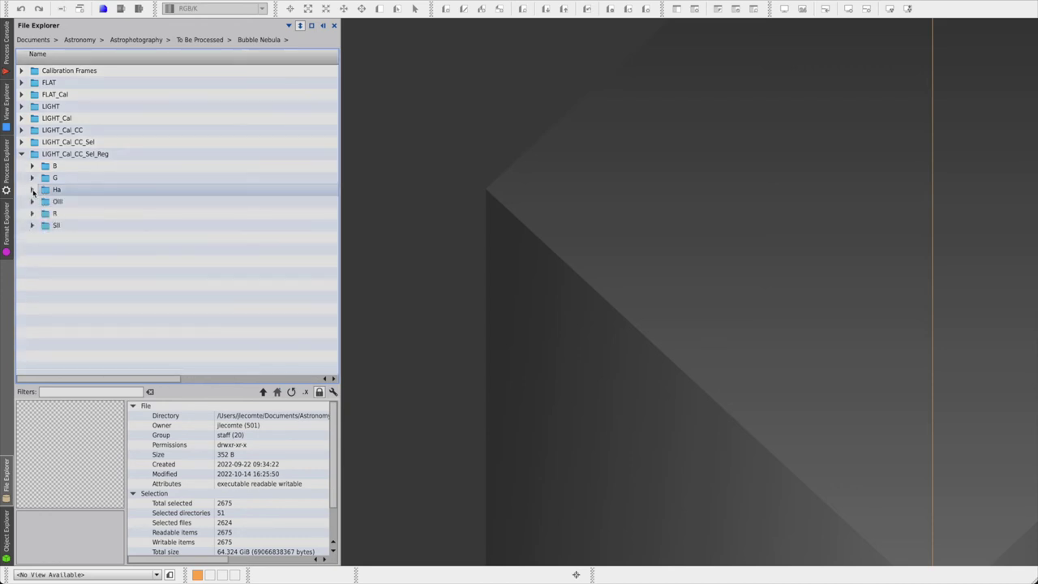
pyautogui.click(33, 201)
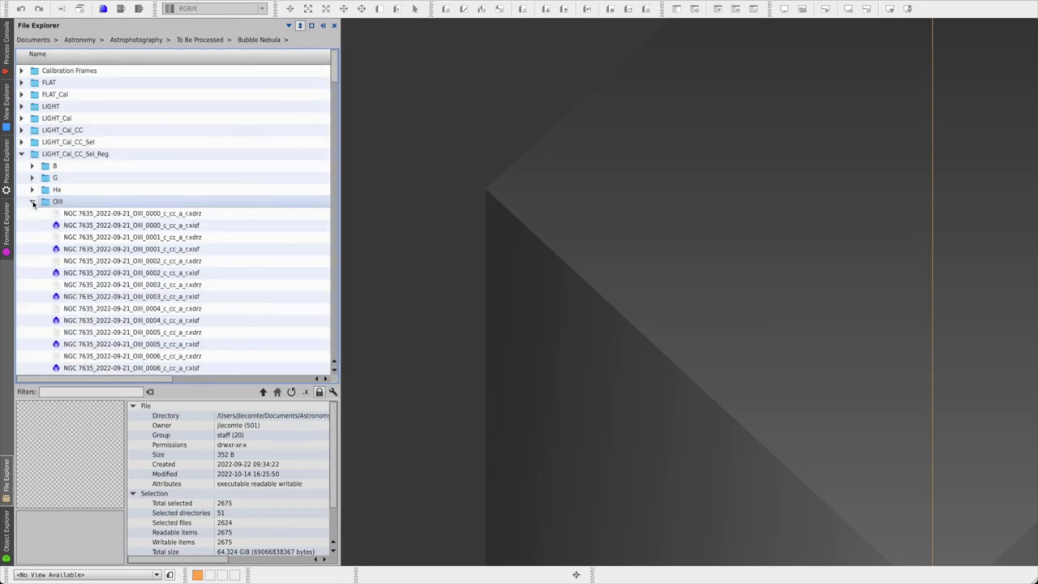
pyautogui.click(33, 201)
pyautogui.click(33, 226)
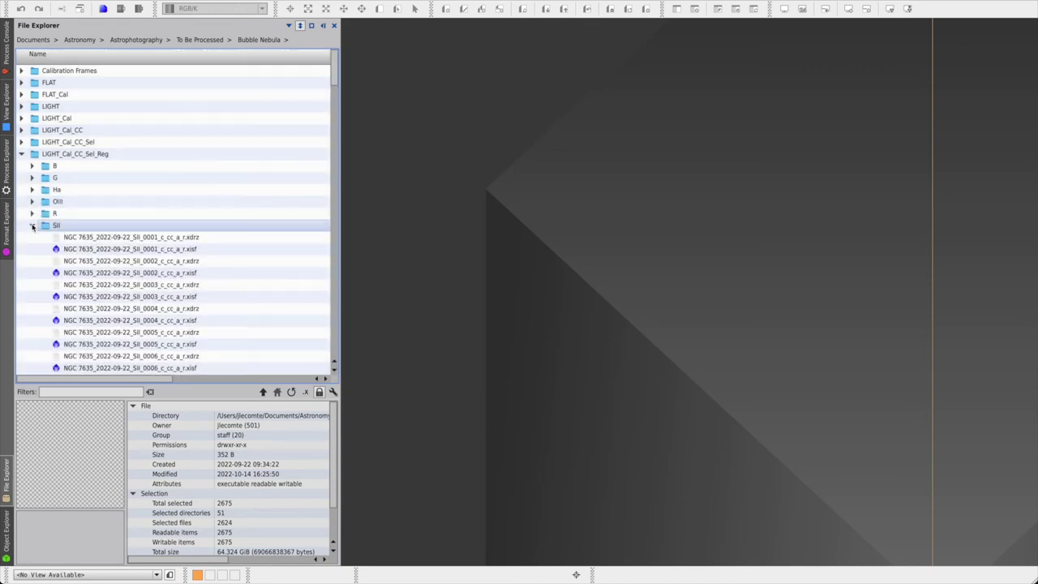
pyautogui.click(32, 225)
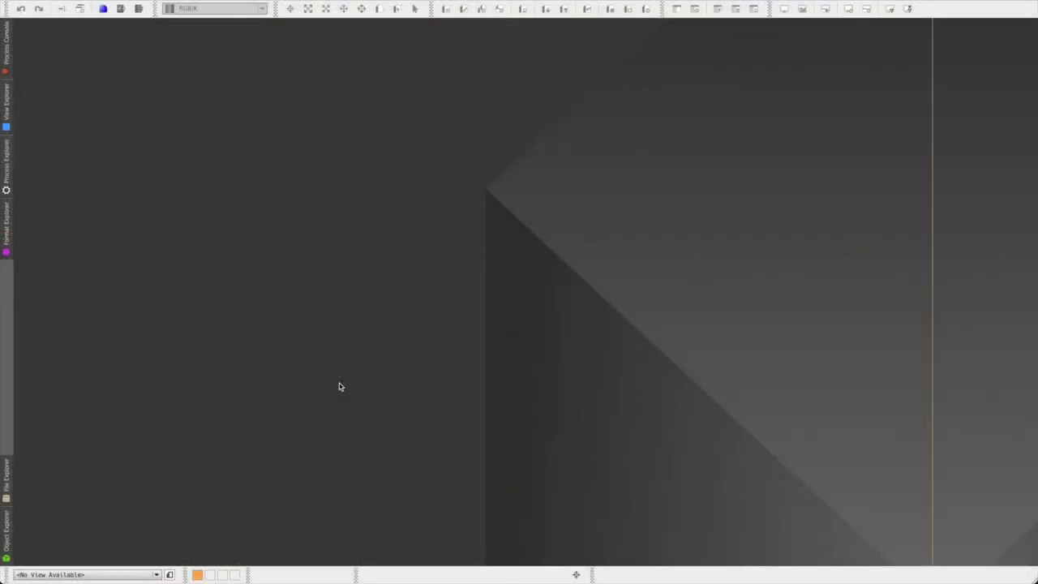
# Step: Open ImageIntegration and add every registered Ha _c_cc_a_r.xisf file from LIGHT_Cal_CC_Sel_Reg/Ha
pyautogui.click(6, 180)
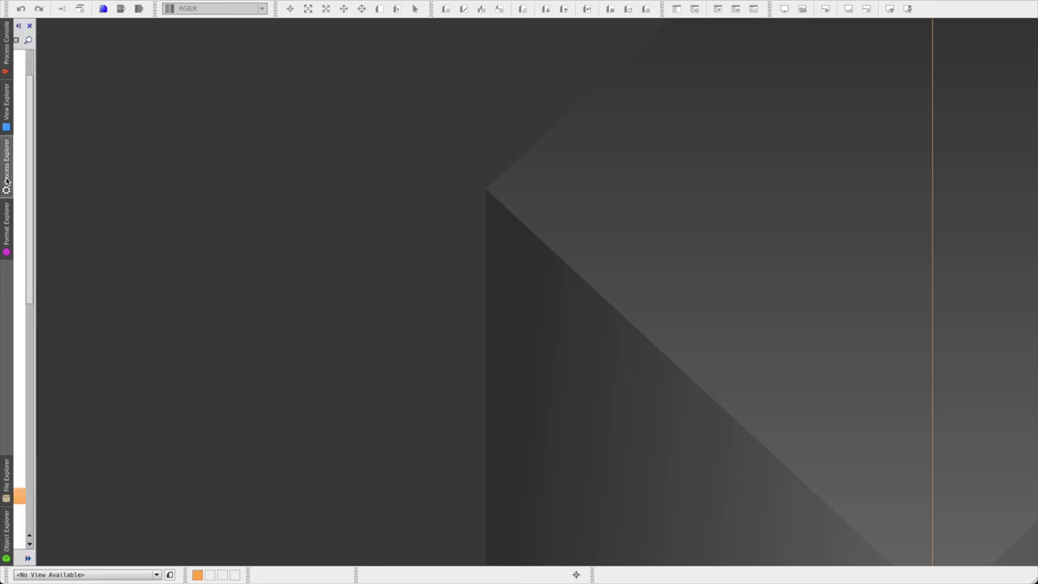
pyautogui.doubleClick(81, 495)
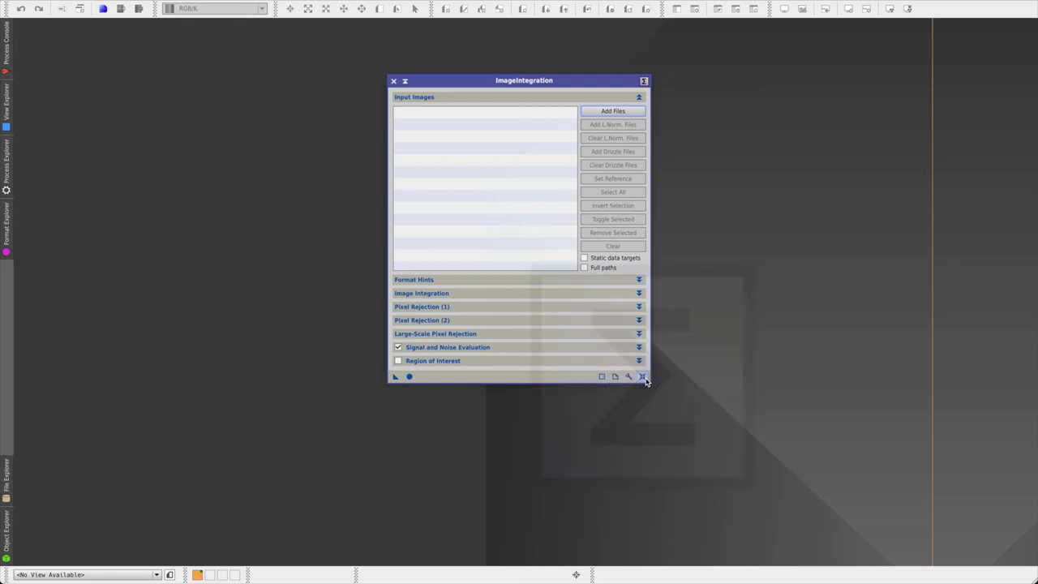
pyautogui.click(613, 111)
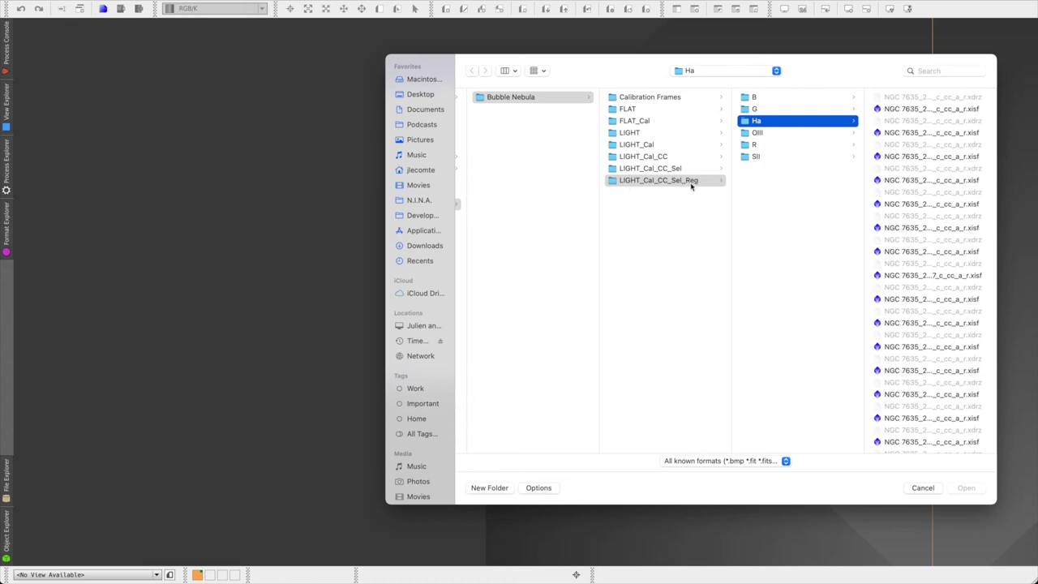
pyautogui.click(904, 112)
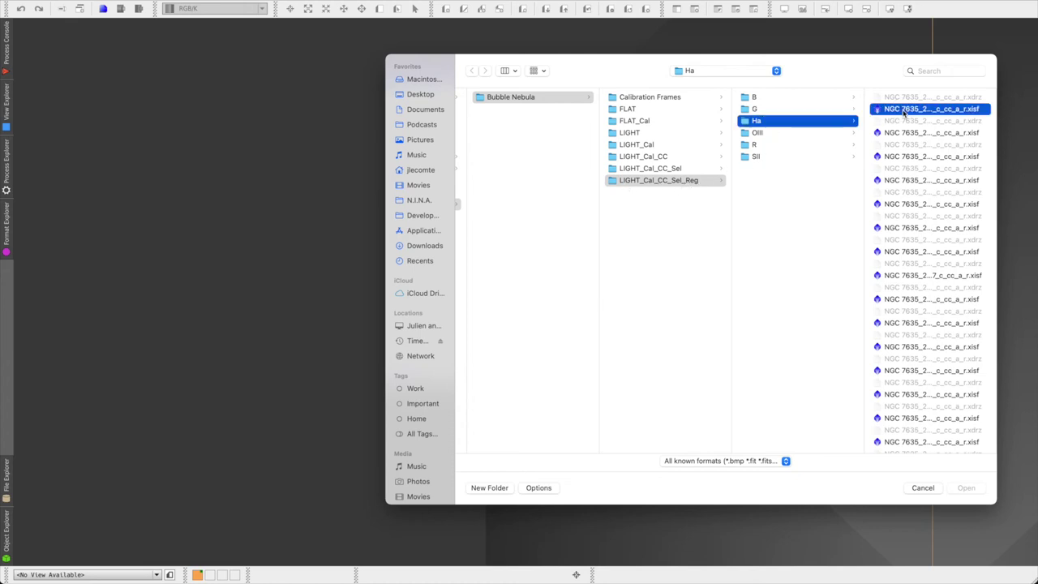
pyautogui.scroll(-10, 795, 344)
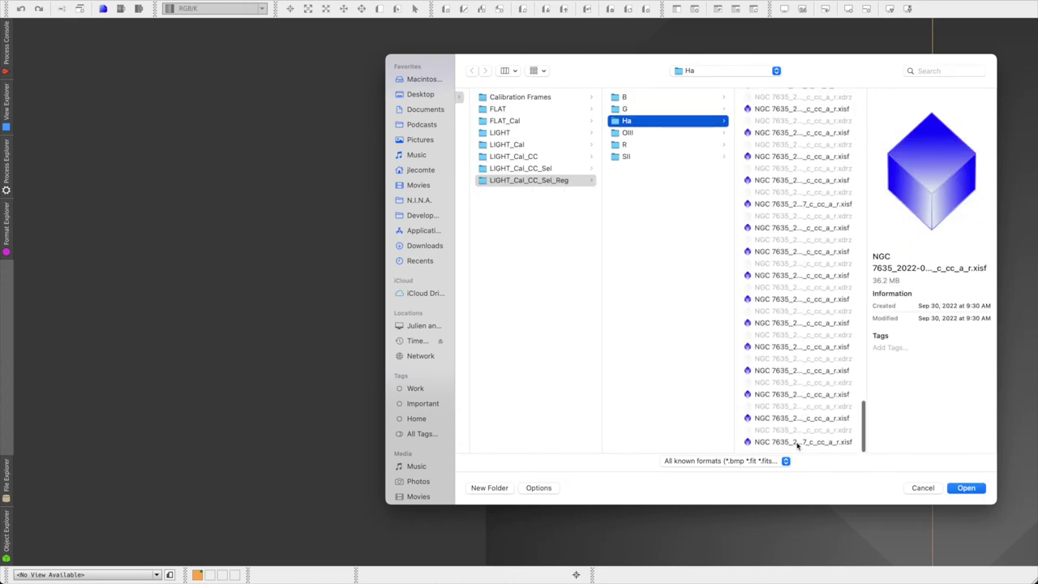
pyautogui.keyDown('shift'); pyautogui.click(797, 443); pyautogui.keyUp('shift')
pyautogui.click(966, 488)
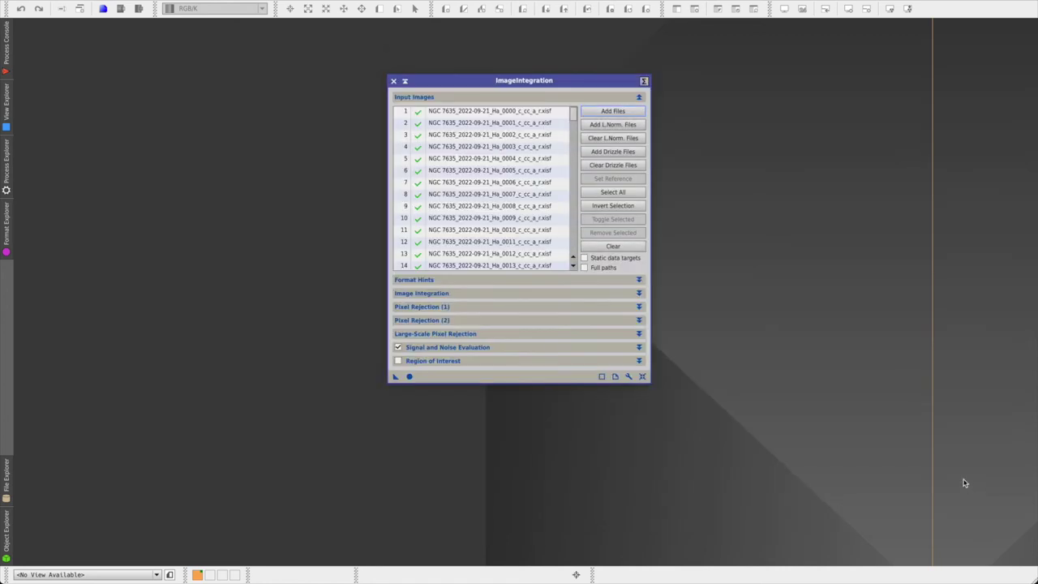
pyautogui.click(513, 296)
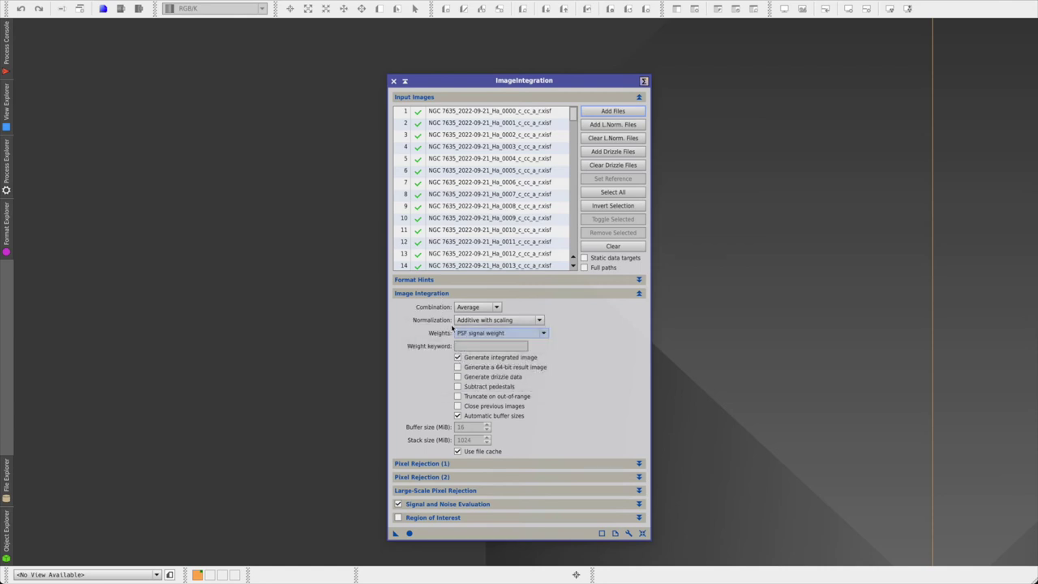
# Step: Weight frames by the SSWEIGHT FITS keyword and turn on Generate drizzle data
pyautogui.click(546, 334)
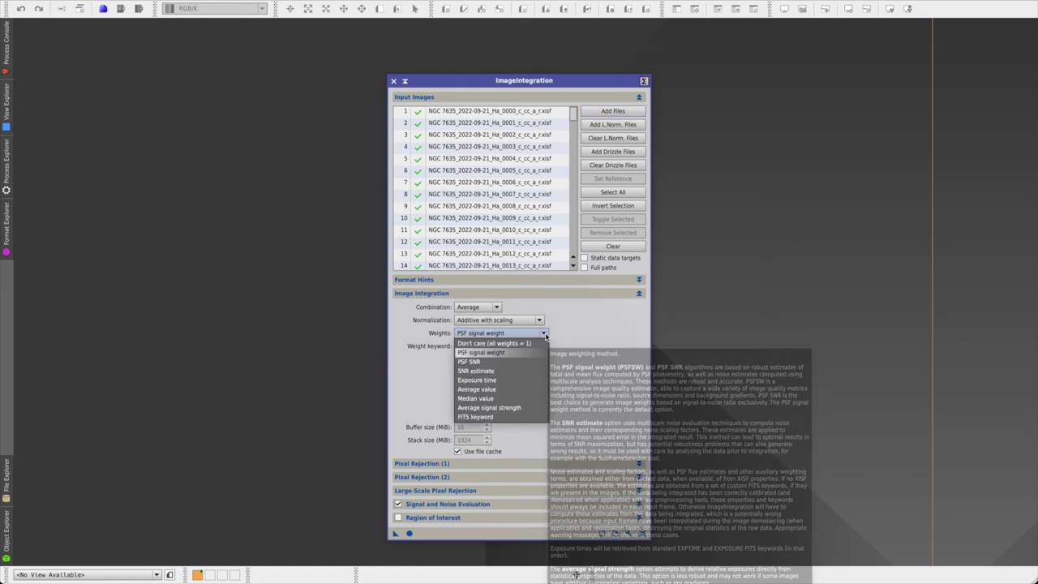
pyautogui.click(475, 417)
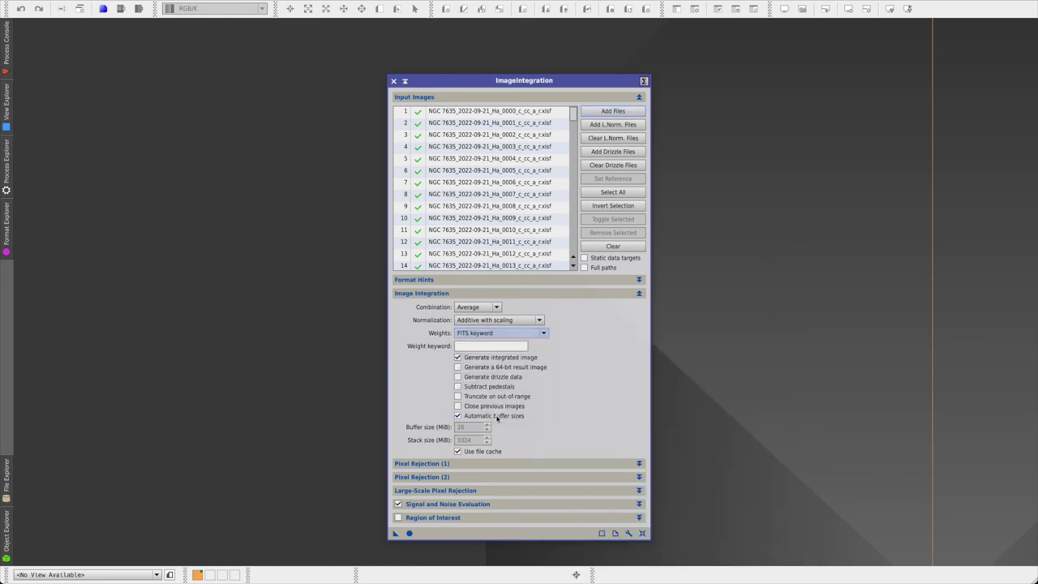
pyautogui.click(498, 344)
pyautogui.click(458, 377)
# Step: Choose Generalized Extreme Studentized Deviate (ESD) rejection and run the integration to produce Ha.xisf
pyautogui.click(484, 293)
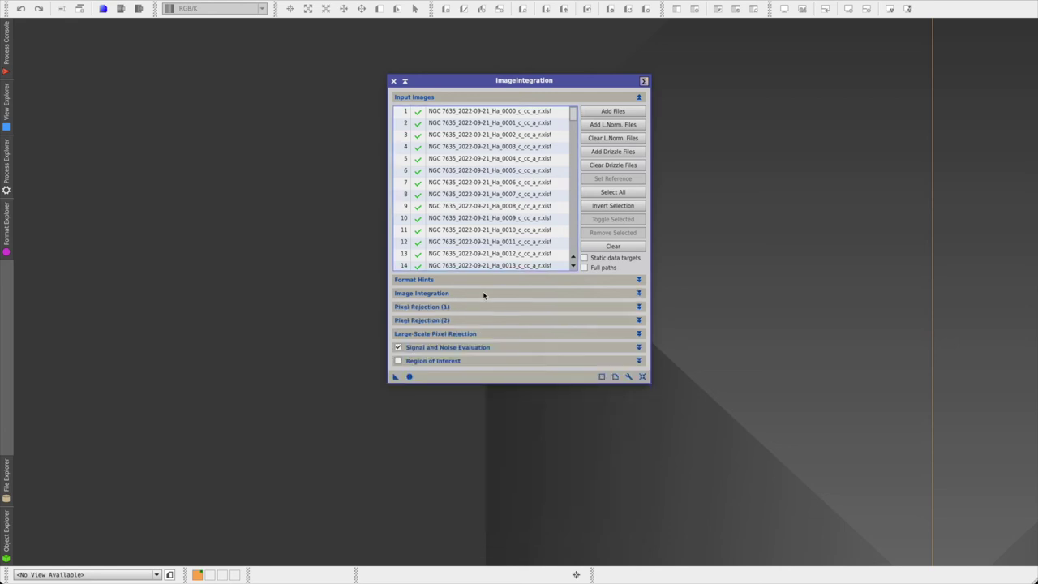
pyautogui.click(476, 306)
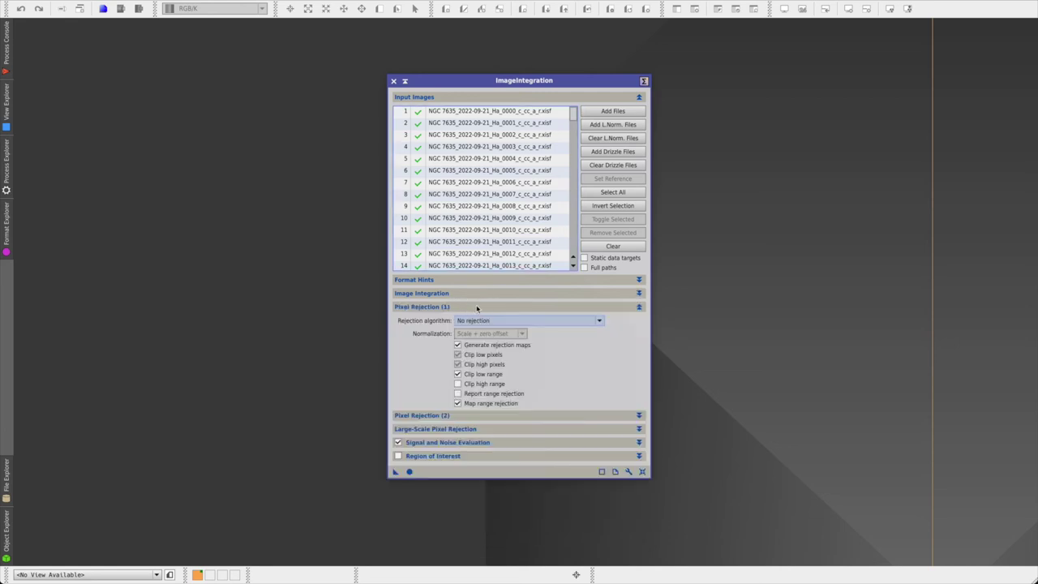
pyautogui.click(600, 322)
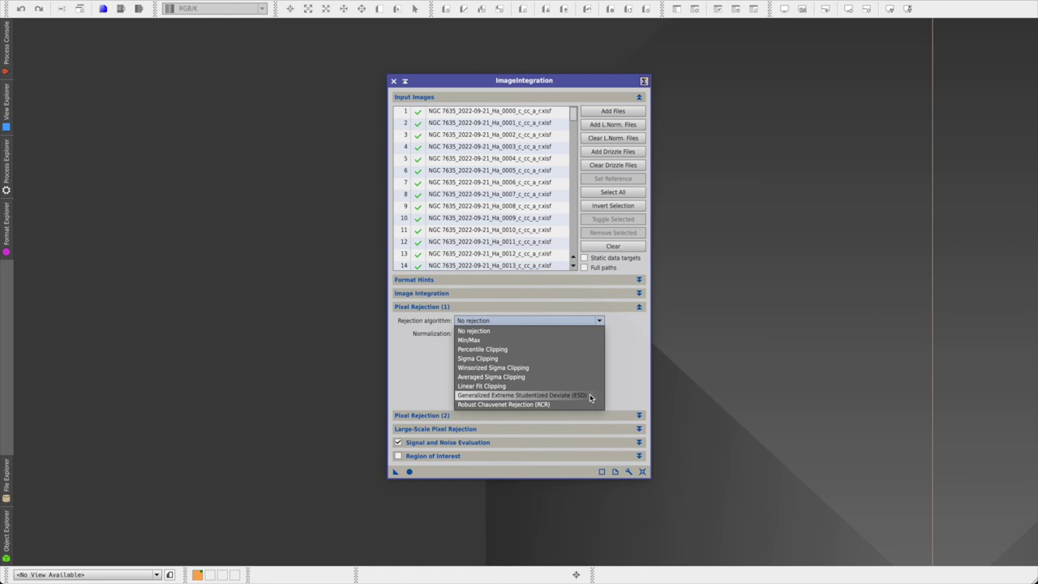
pyautogui.click(591, 398)
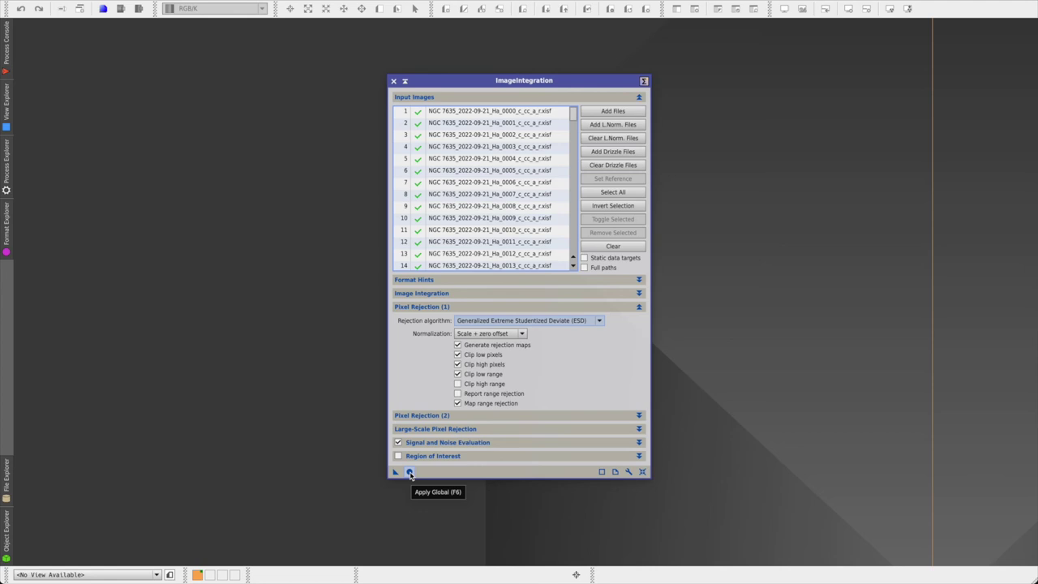
pyautogui.click(409, 473)
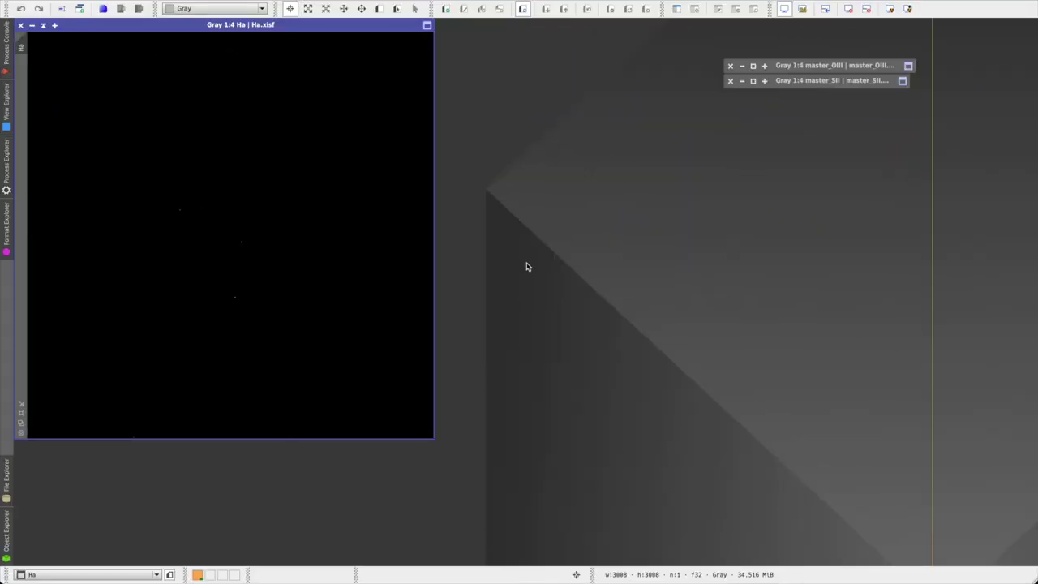
# Step: Auto-stretch the Ha master and zoom in and out to inspect the nebula
pyautogui.click(890, 9)
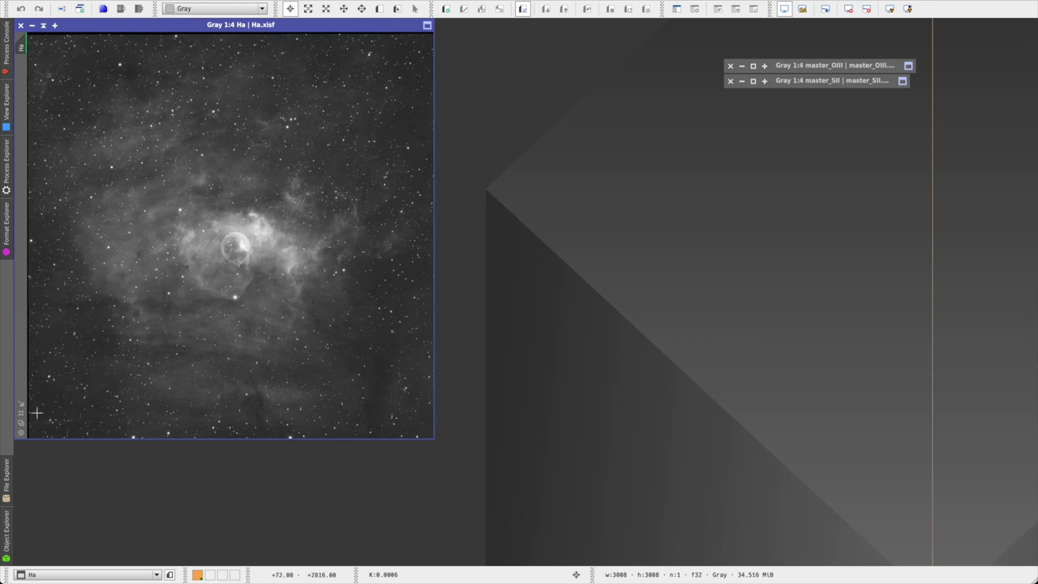
pyautogui.scroll(2, 246, 246)
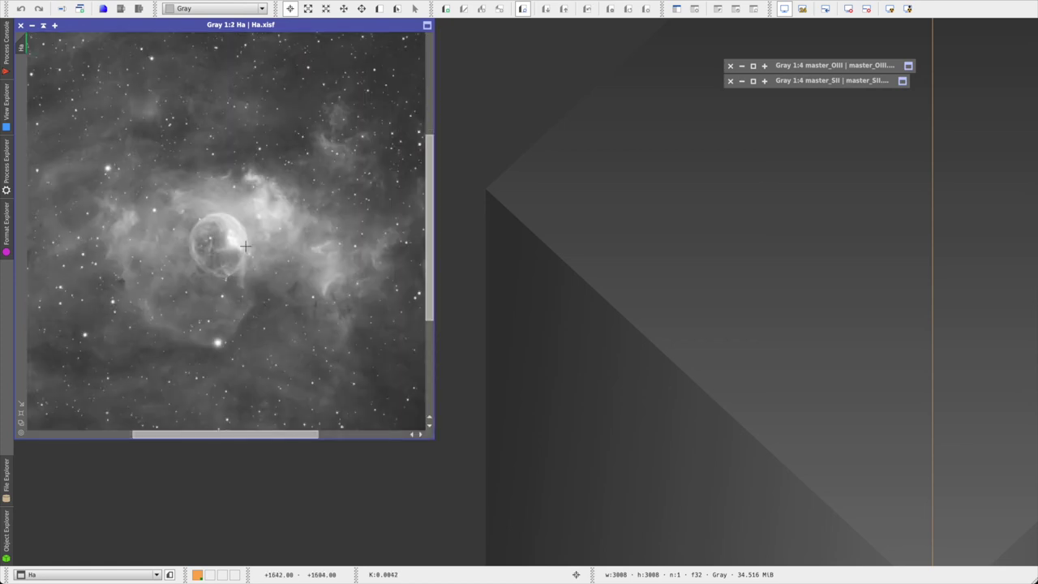
pyautogui.scroll(1, 223, 247)
pyautogui.scroll(1, 222, 247)
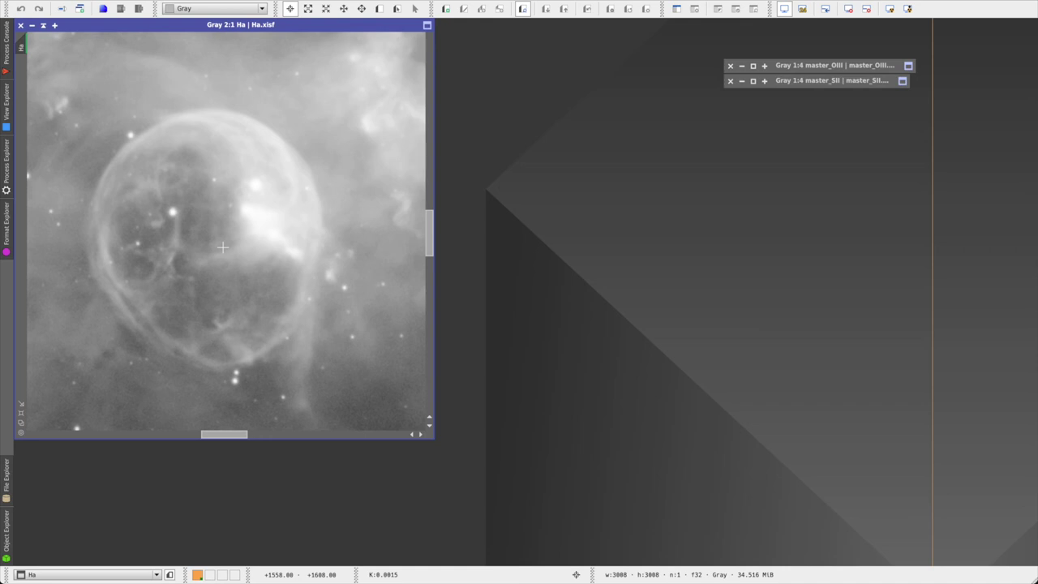
pyautogui.scroll(-1, 222, 242)
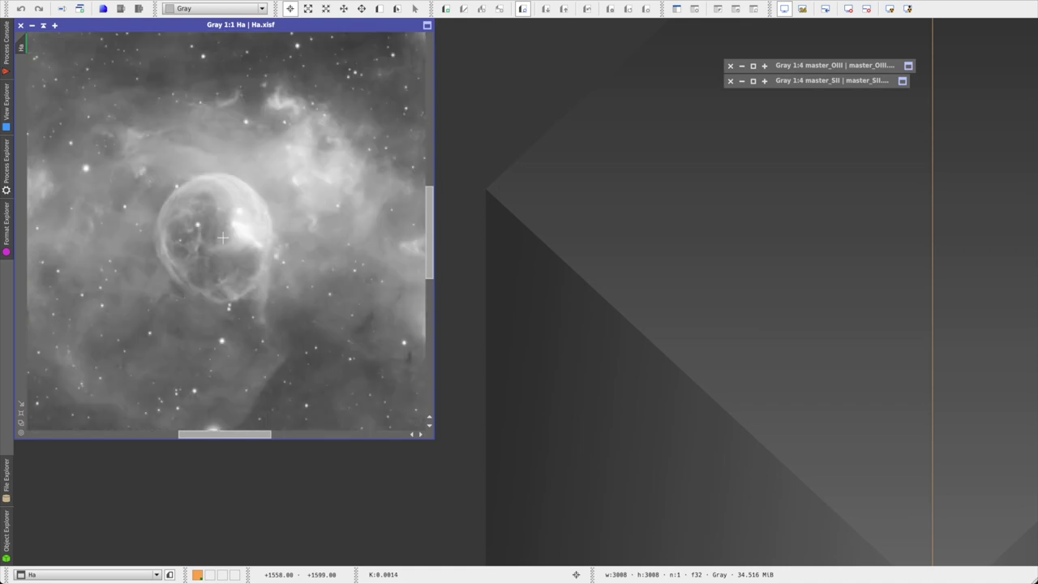
pyautogui.scroll(-1, 222, 237)
pyautogui.scroll(-2, 222, 237)
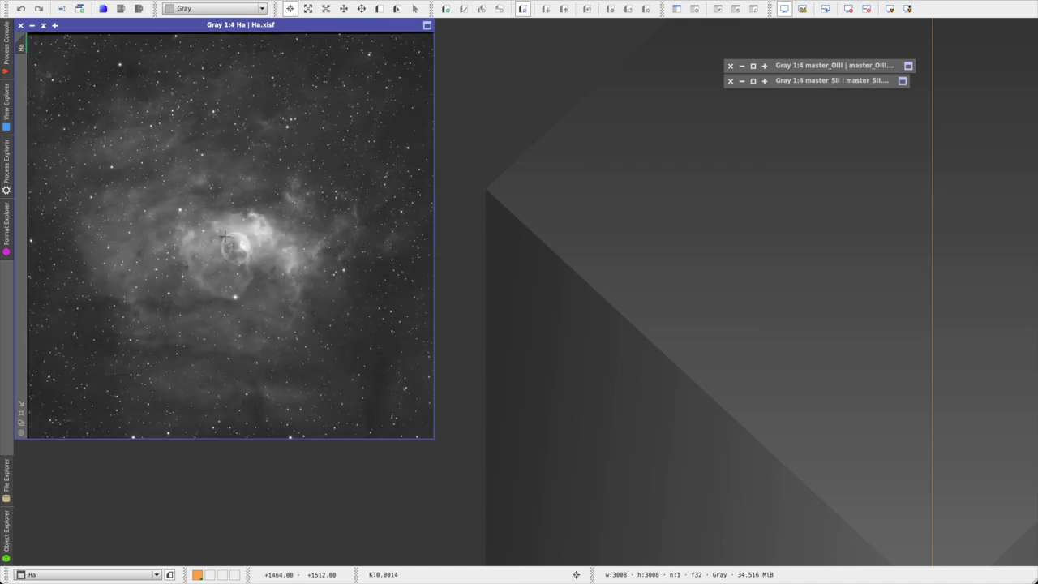
# Step: Restore the master_OIII and master_SII windows and auto-stretch each
pyautogui.doubleClick(812, 66)
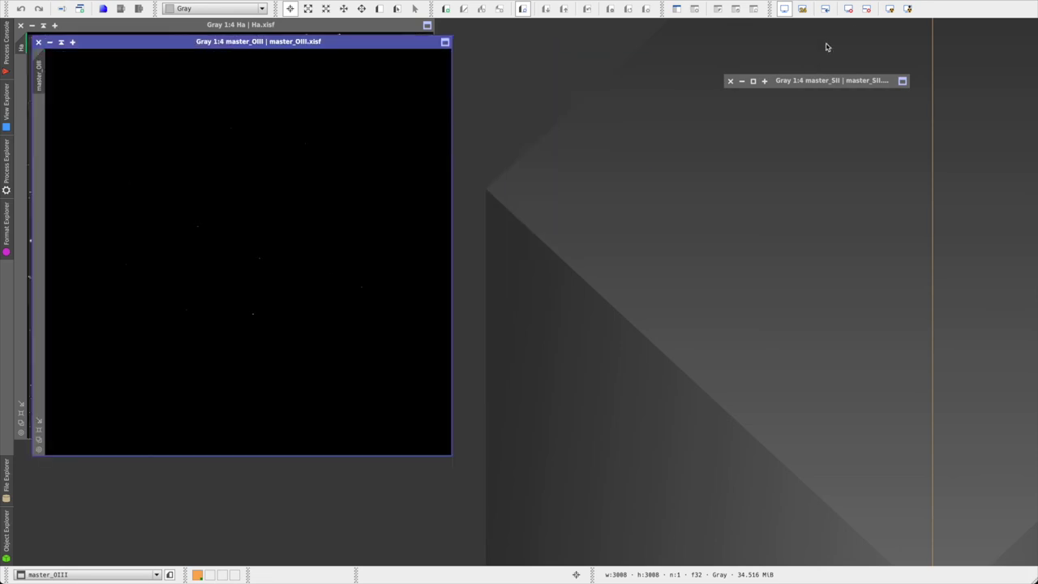
pyautogui.click(889, 9)
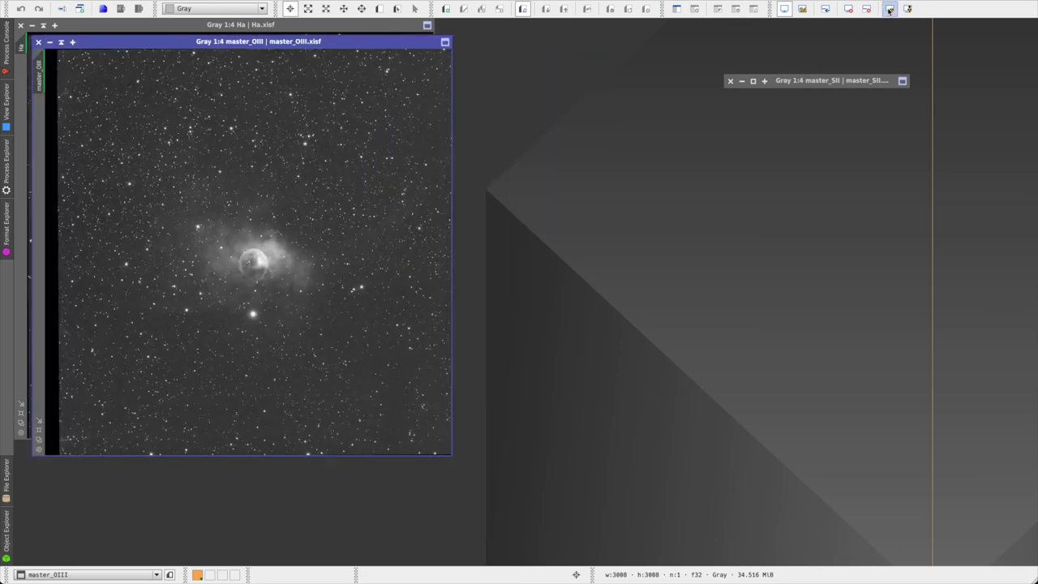
pyautogui.doubleClick(848, 80)
pyautogui.click(890, 9)
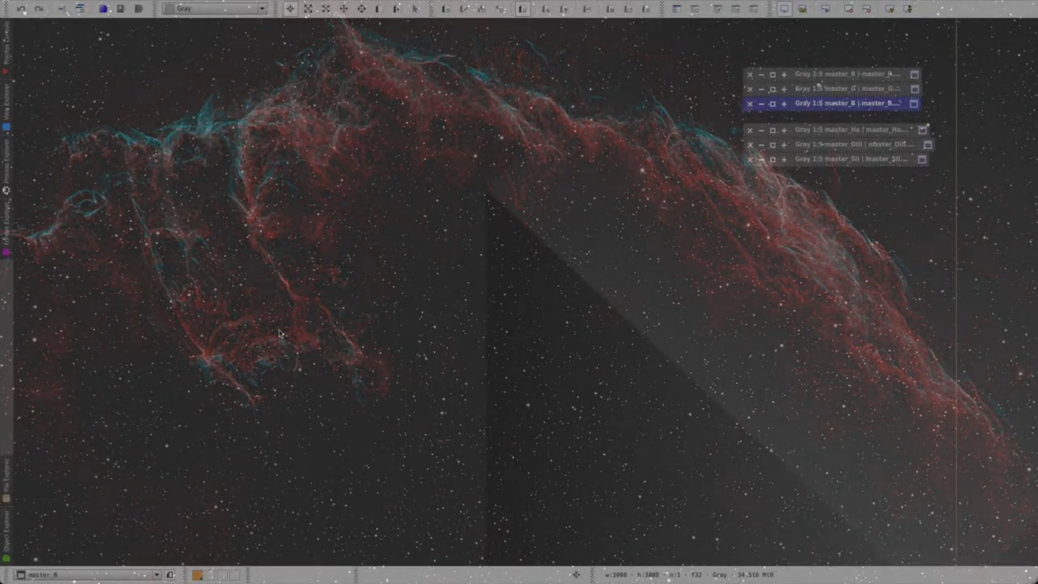
pyautogui.click(8, 479)
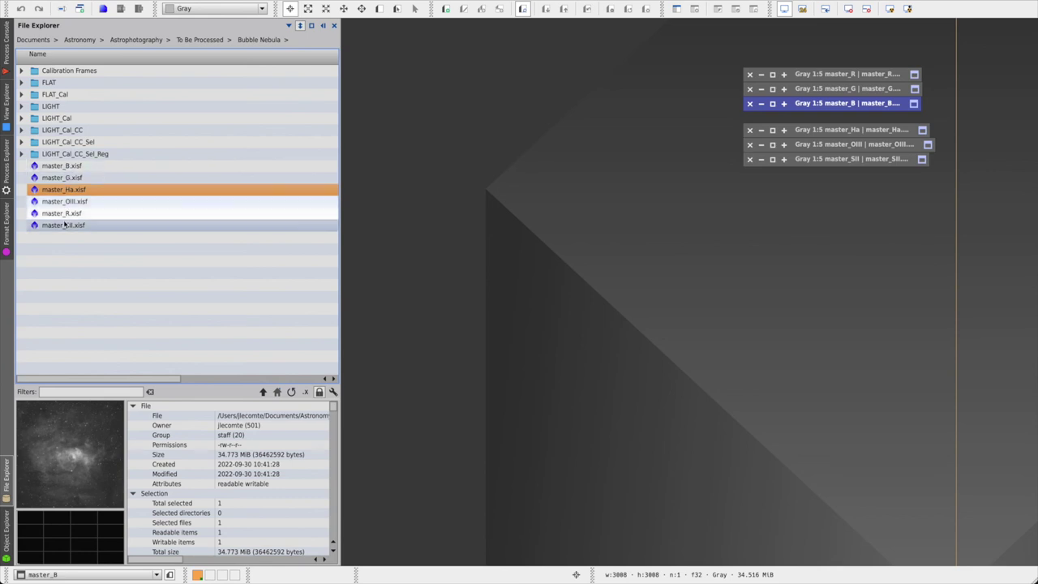
pyautogui.click(687, 128)
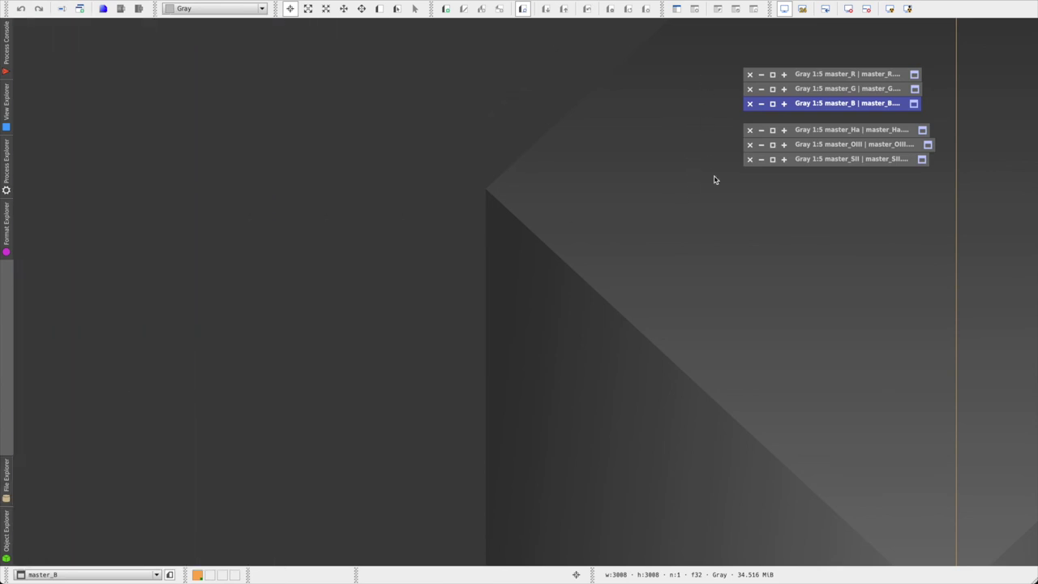
pyautogui.doubleClick(824, 105)
pyautogui.doubleClick(829, 163)
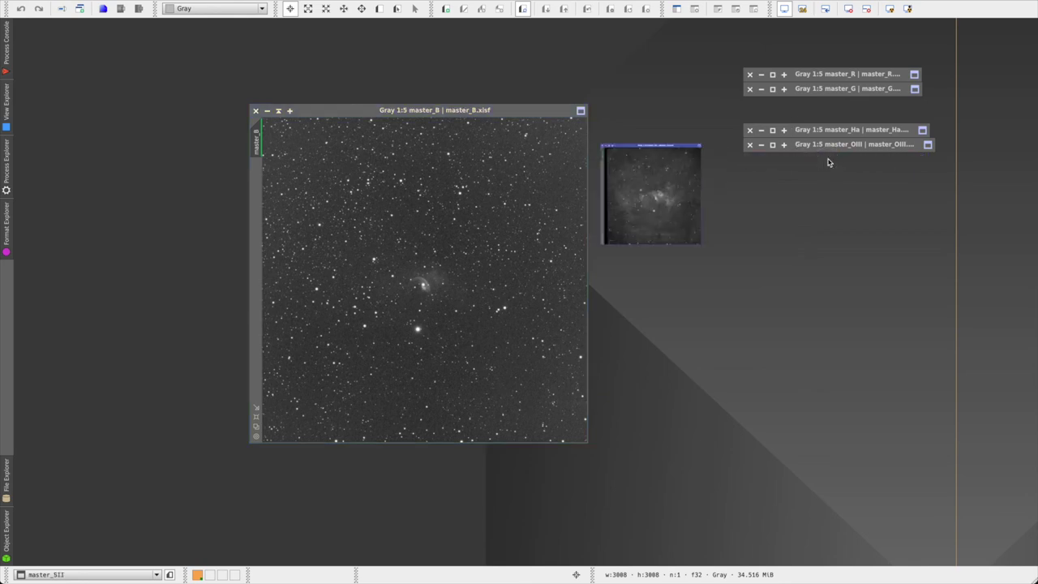
pyautogui.click(459, 110)
pyautogui.moveTo(459, 111)
pyautogui.mouseDown()
pyautogui.moveTo(475, 130)
pyautogui.moveTo(456, 103)
pyautogui.mouseUp()
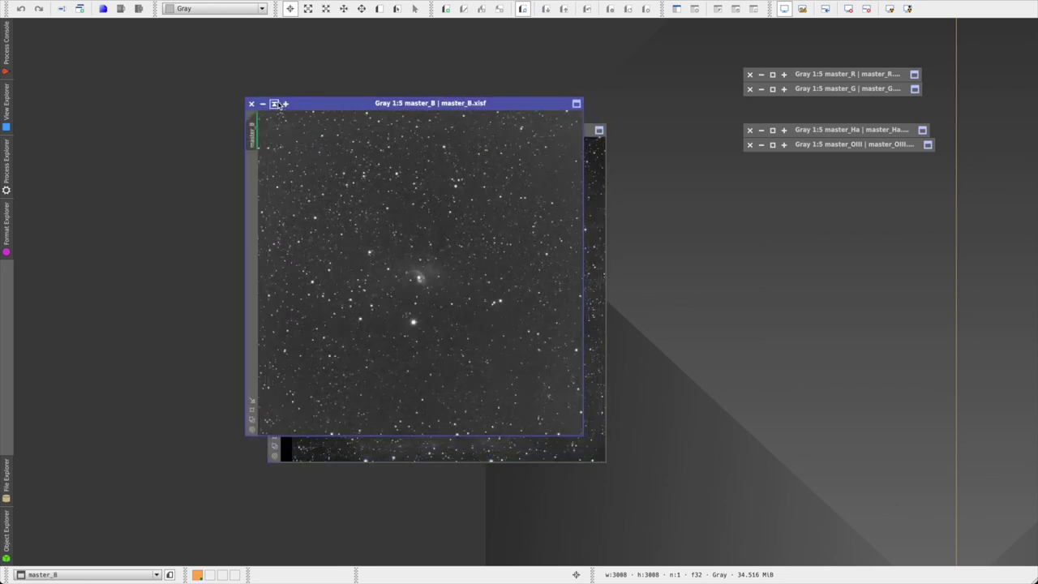
pyautogui.click(274, 103)
pyautogui.click(297, 129)
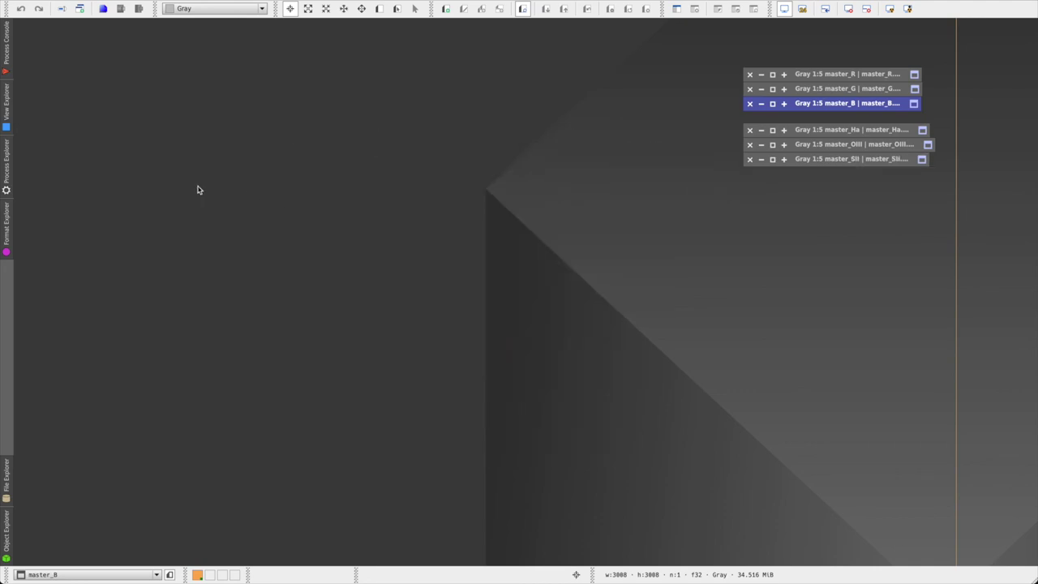
# Step: Open StarAlignment and add all open views as targets except master_Ha
pyautogui.click(6, 180)
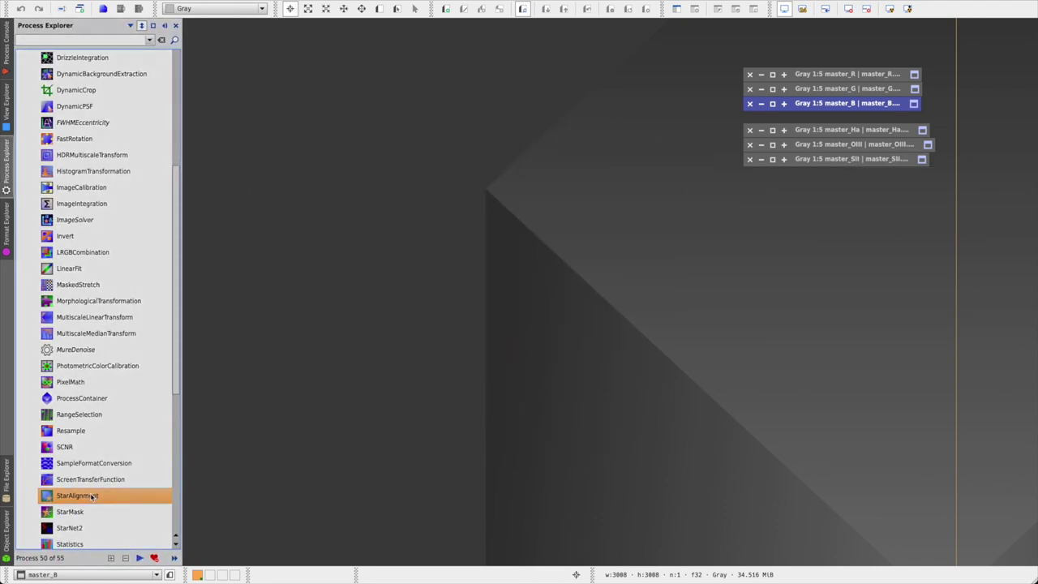
pyautogui.doubleClick(92, 496)
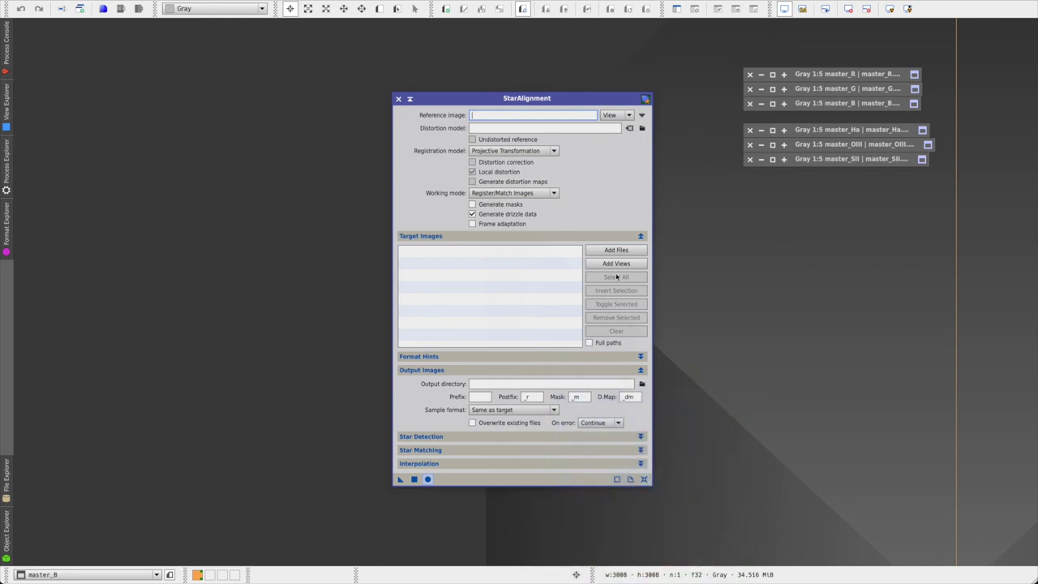
pyautogui.click(616, 263)
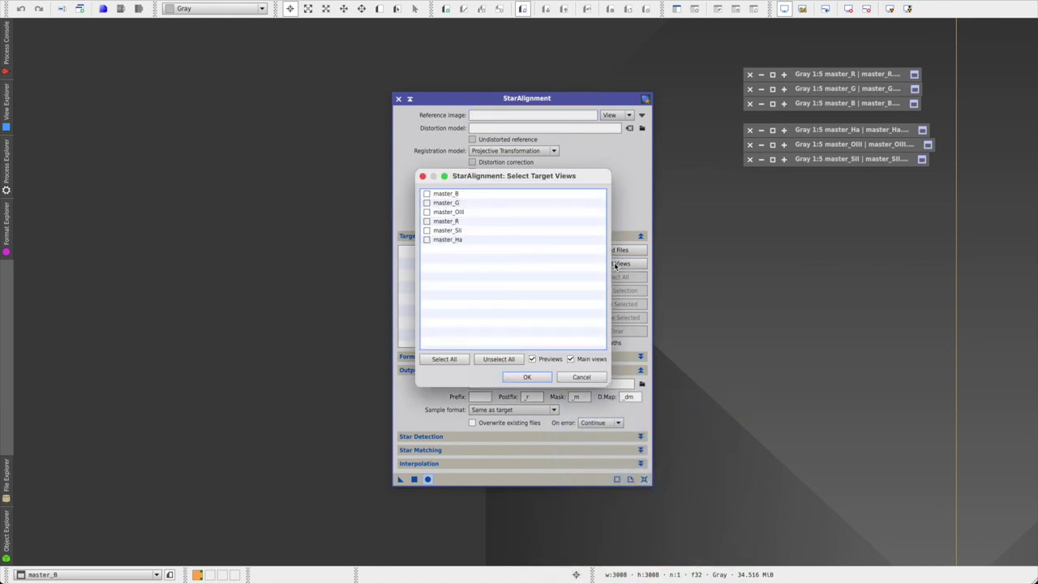
pyautogui.click(445, 359)
pyautogui.click(527, 377)
pyautogui.click(544, 313)
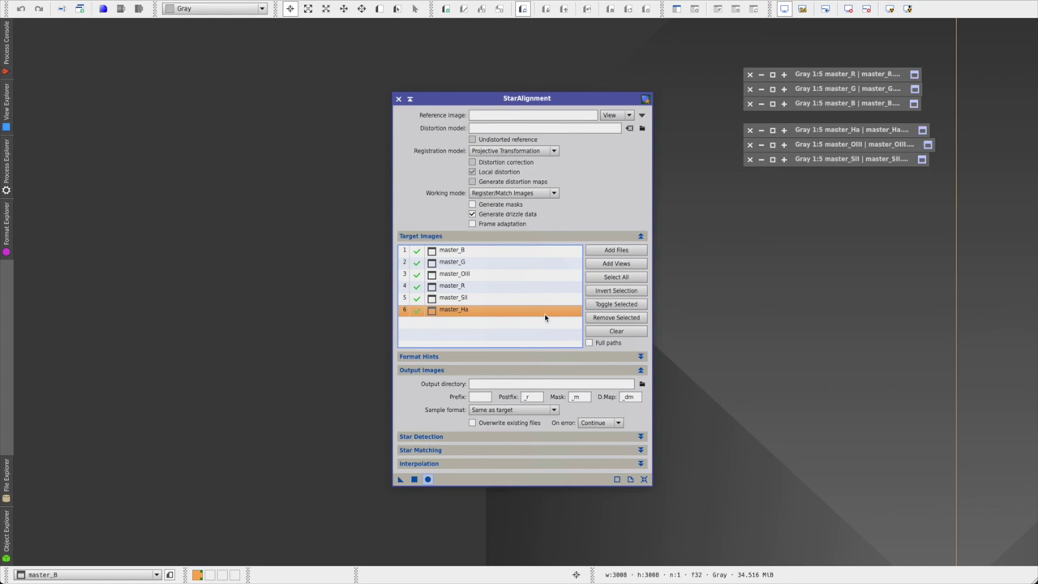
pyautogui.click(599, 317)
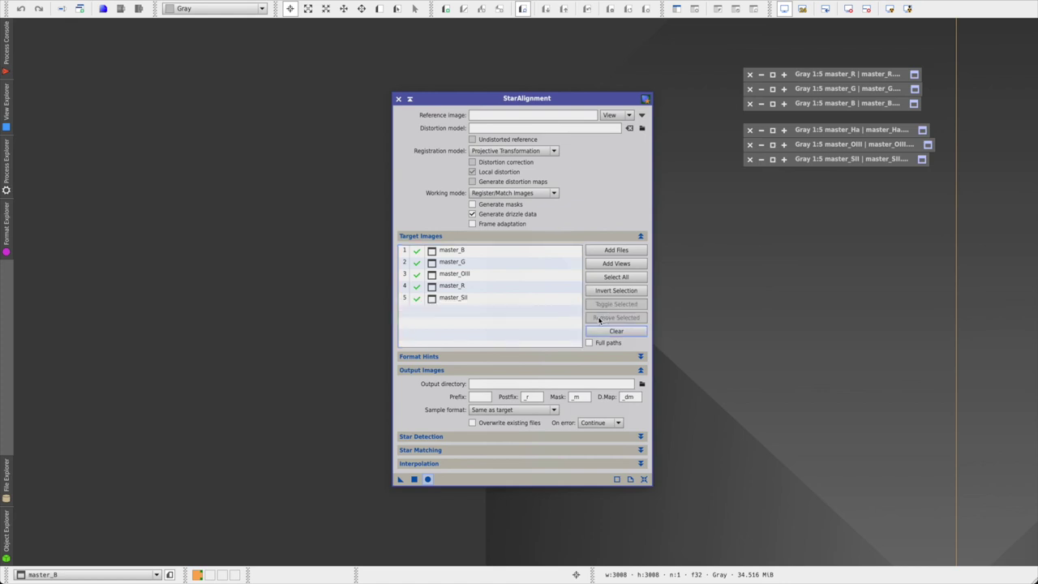
# Step: Set master_Ha as the reference image and run the alignment
pyautogui.click(642, 115)
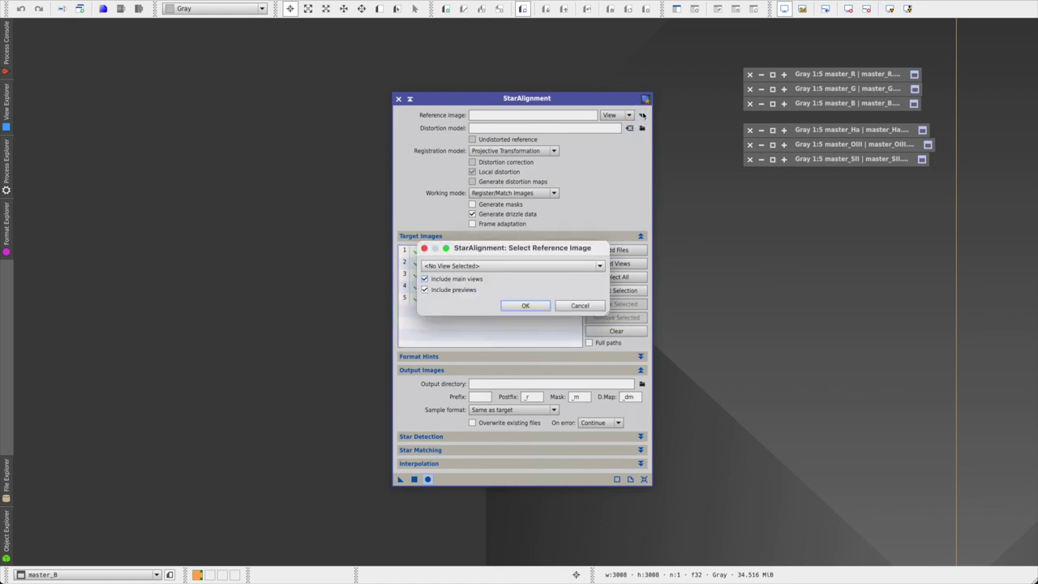
pyautogui.click(510, 266)
pyautogui.click(493, 305)
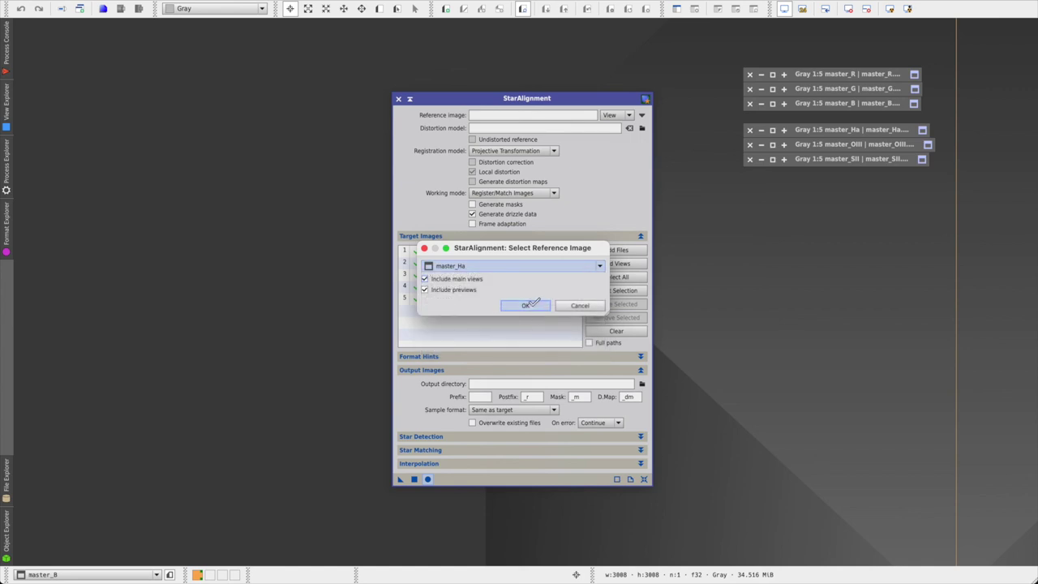
pyautogui.click(529, 305)
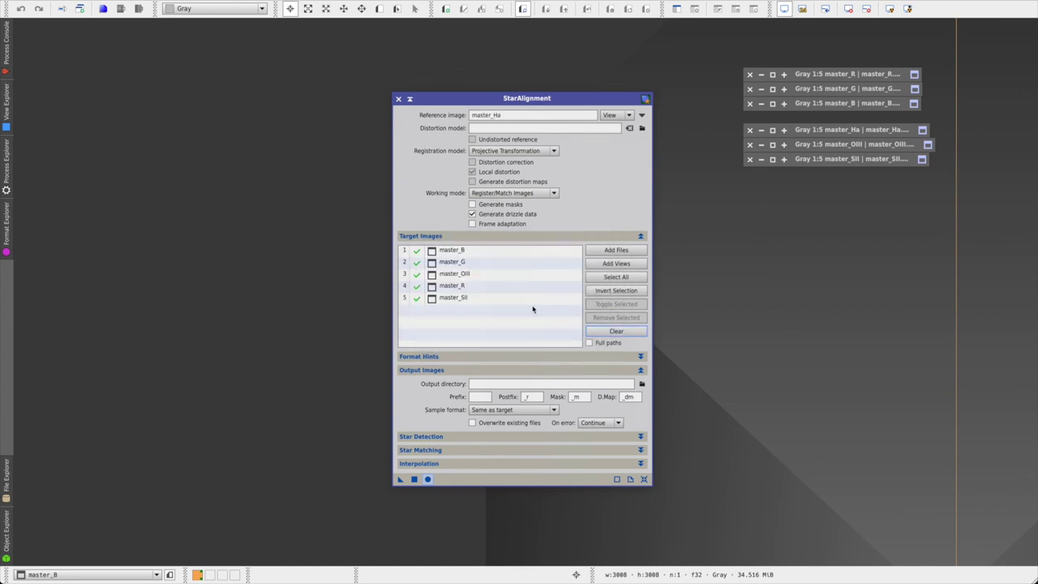
pyautogui.click(427, 479)
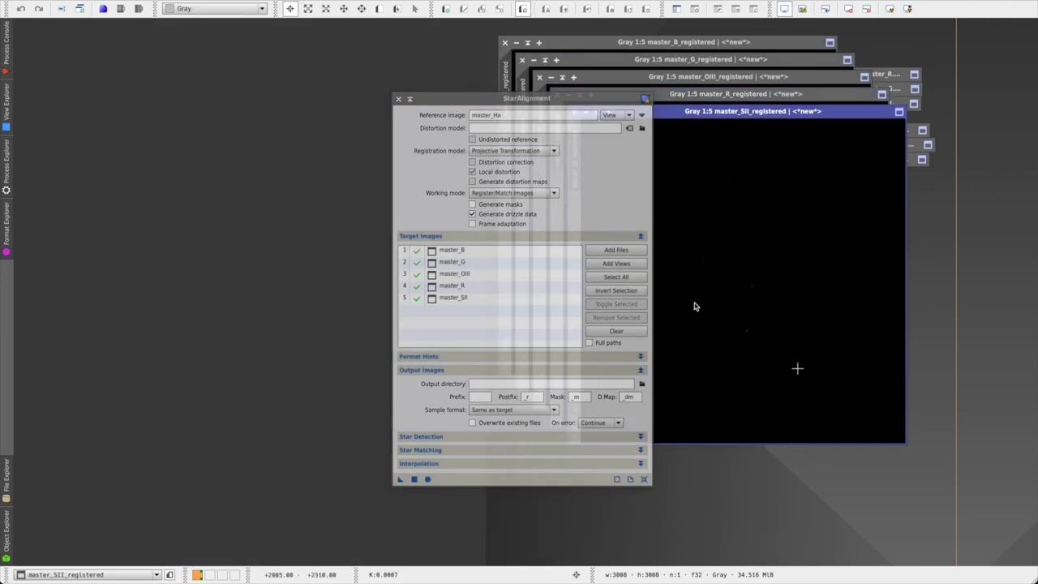
# Step: Close StarAlignment, then move the registered SII and B images aside and auto-stretch each
pyautogui.click(399, 98)
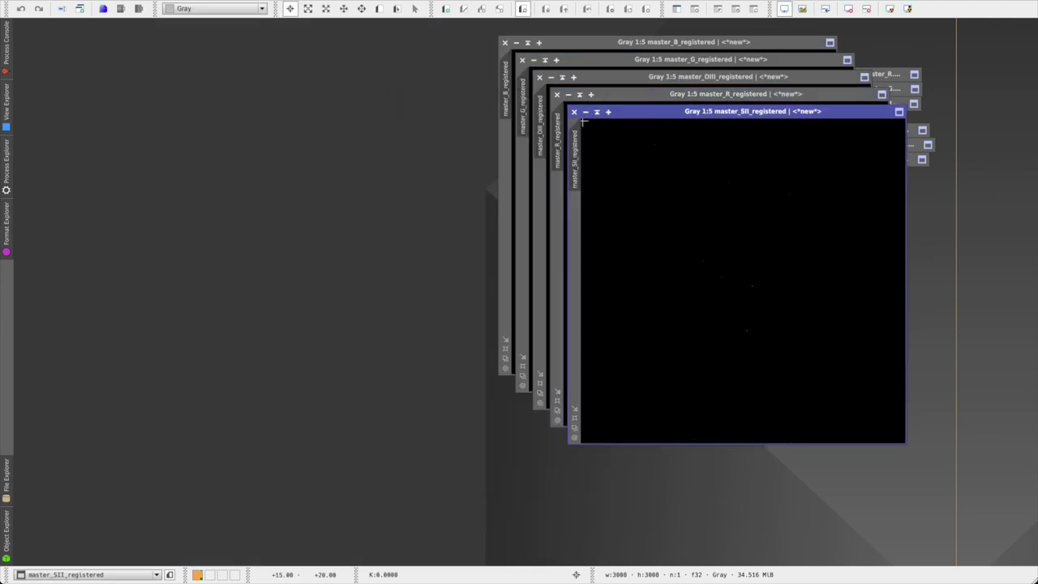
pyautogui.moveTo(690, 120); pyautogui.dragTo(326, 125)
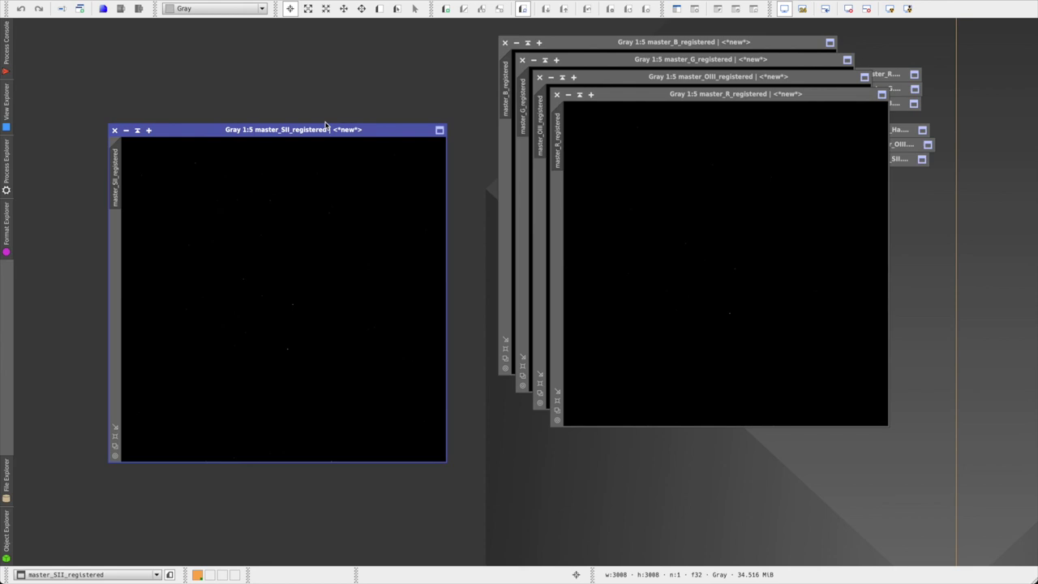
pyautogui.click(890, 8)
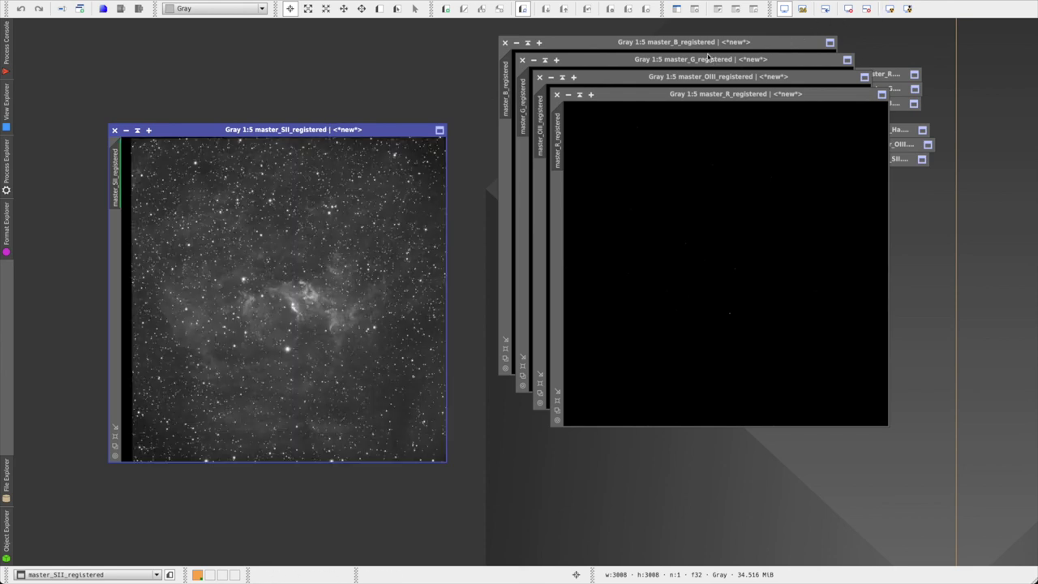
pyautogui.moveTo(698, 42); pyautogui.dragTo(352, 134)
pyautogui.click(892, 9)
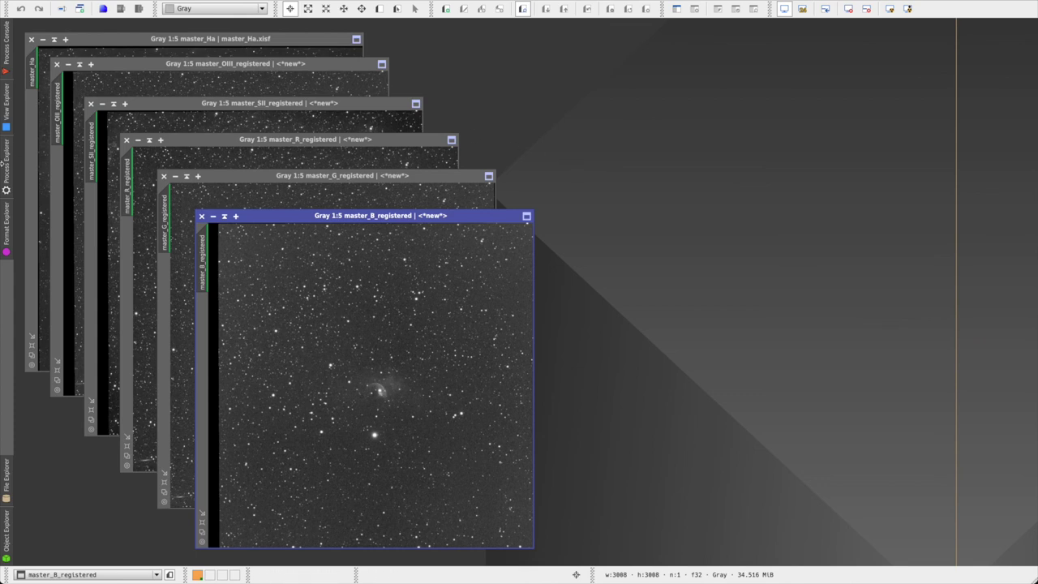
pyautogui.click(6, 165)
# Step: Set up a DynamicCrop of 2600 × 2600 with Anchor X and Y at 1504
pyautogui.doubleClick(86, 92)
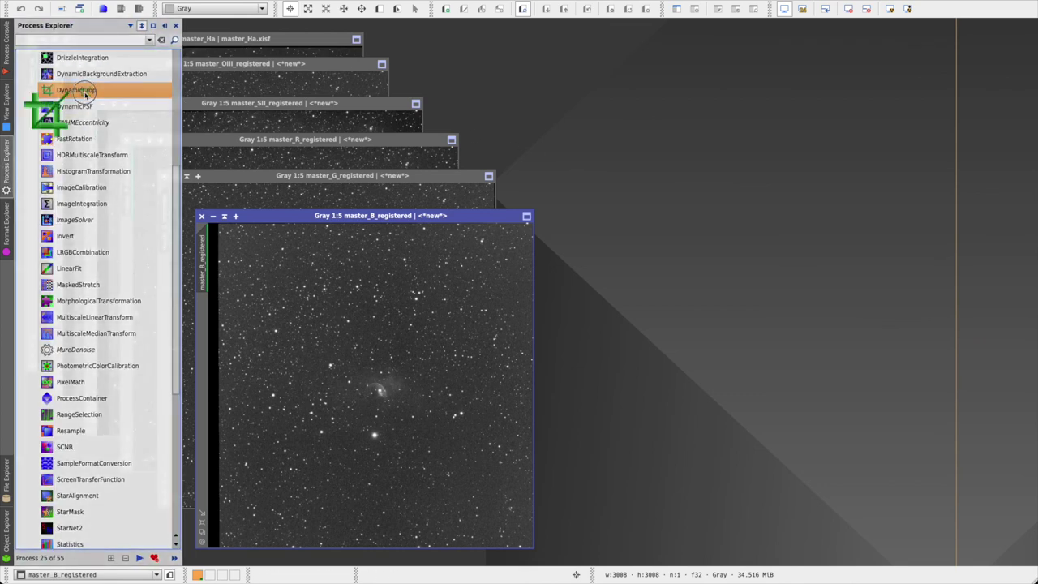
pyautogui.moveTo(811, 307); pyautogui.dragTo(754, 249)
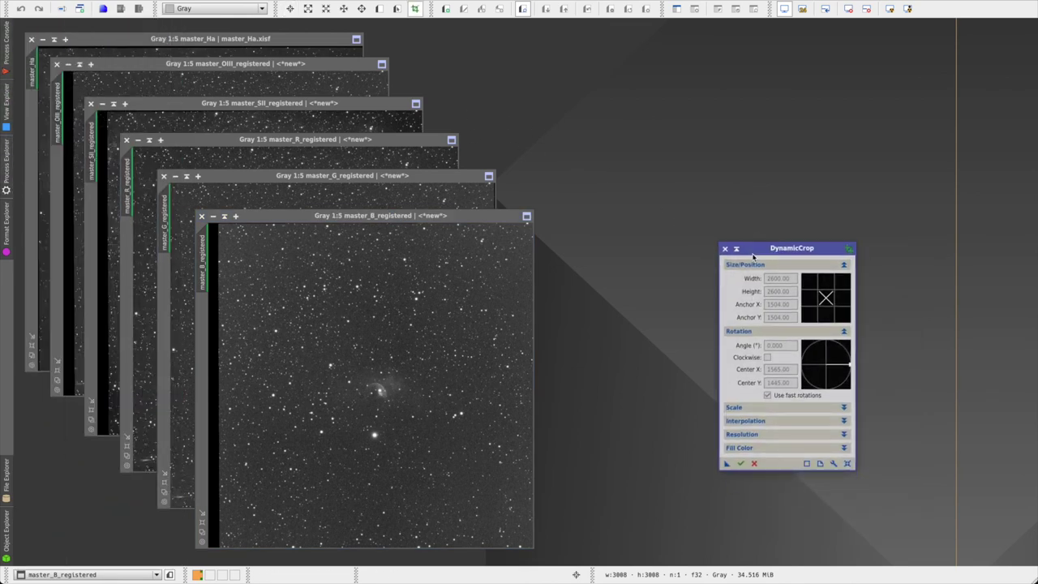
pyautogui.click(470, 301)
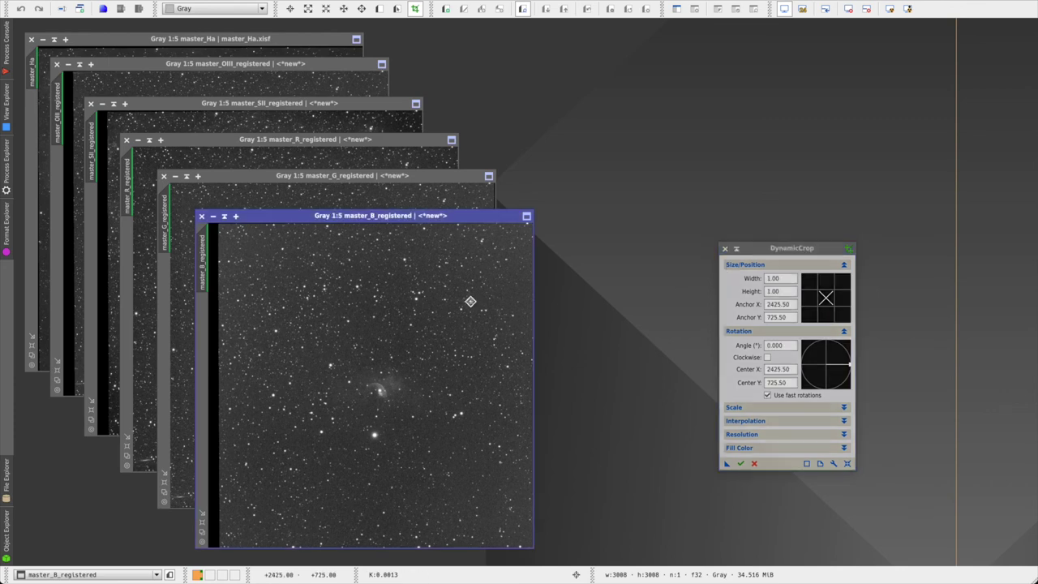
pyautogui.click(790, 279)
pyautogui.write('26')
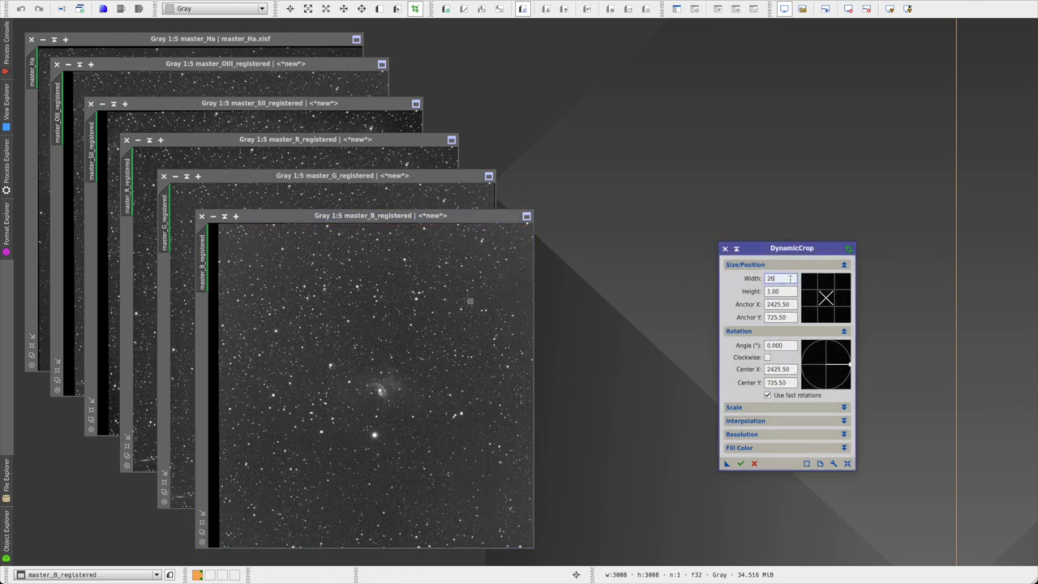
pyautogui.write('00')
pyautogui.press('Tab')
pyautogui.write('260')
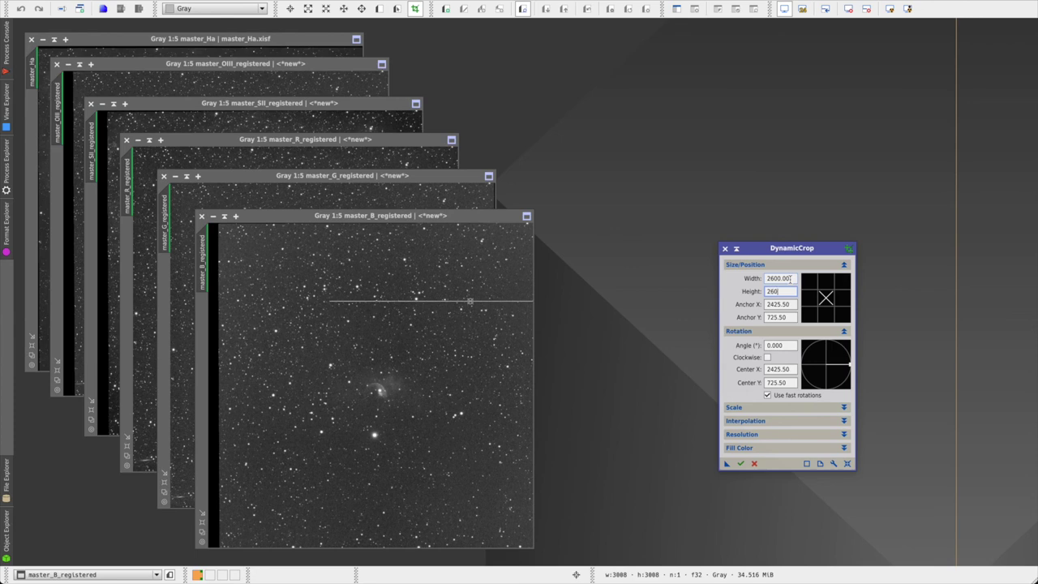
pyautogui.write('0')
pyautogui.press('Tab')
pyautogui.write('1')
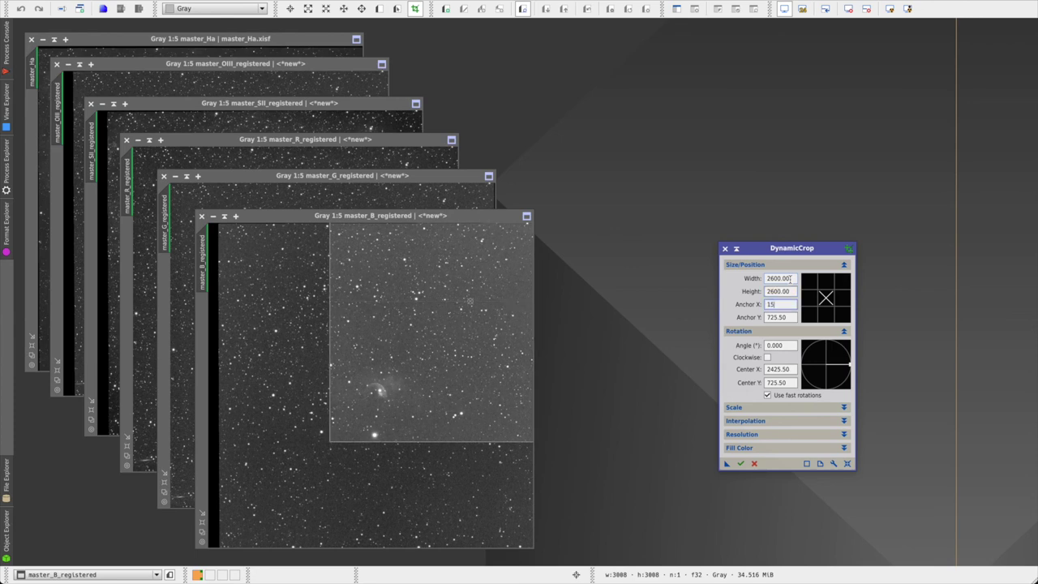
pyautogui.press('Tab')
pyautogui.write('150')
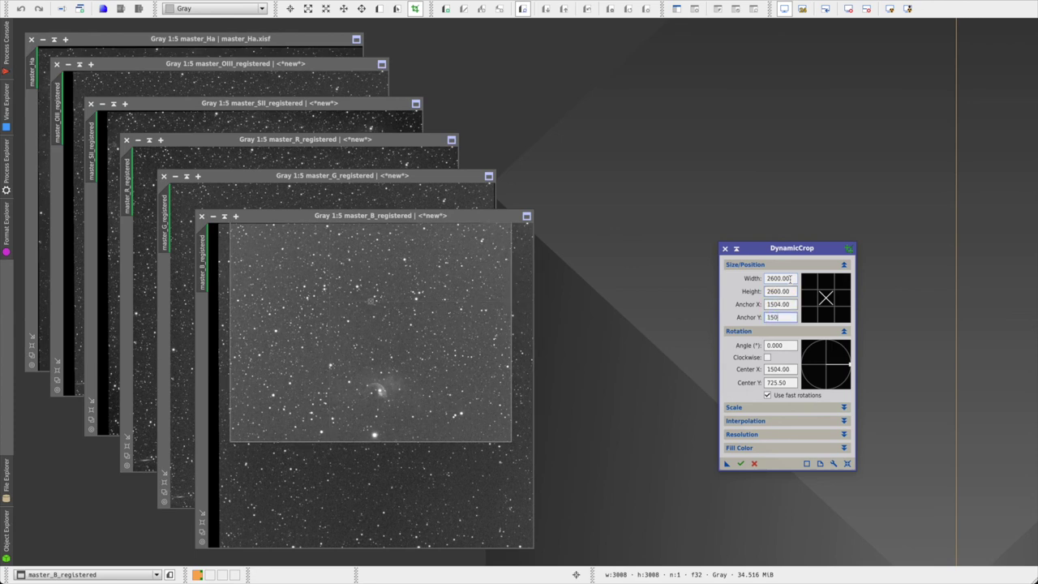
pyautogui.write('4')
pyautogui.press('Tab')
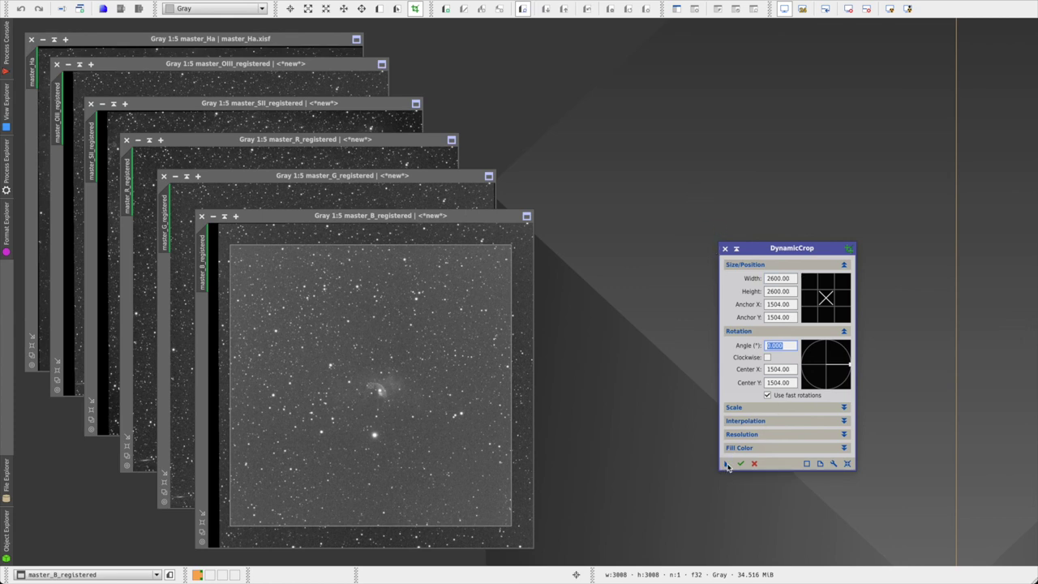
# Step: Apply the 2600 × 2600 crop to the OIII, SII, R, G and B images
pyautogui.moveTo(728, 467); pyautogui.dragTo(872, 66)
pyautogui.moveTo(138, 63); pyautogui.dragTo(685, 64)
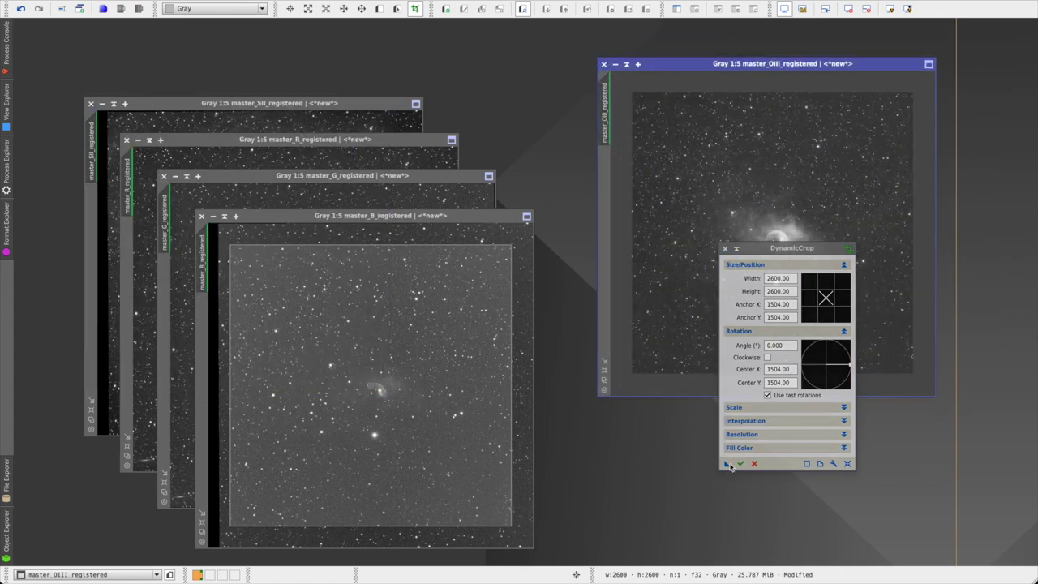
pyautogui.moveTo(171, 103); pyautogui.dragTo(694, 79)
pyautogui.moveTo(182, 139); pyautogui.dragTo(660, 65)
pyautogui.moveTo(220, 175); pyautogui.dragTo(660, 63)
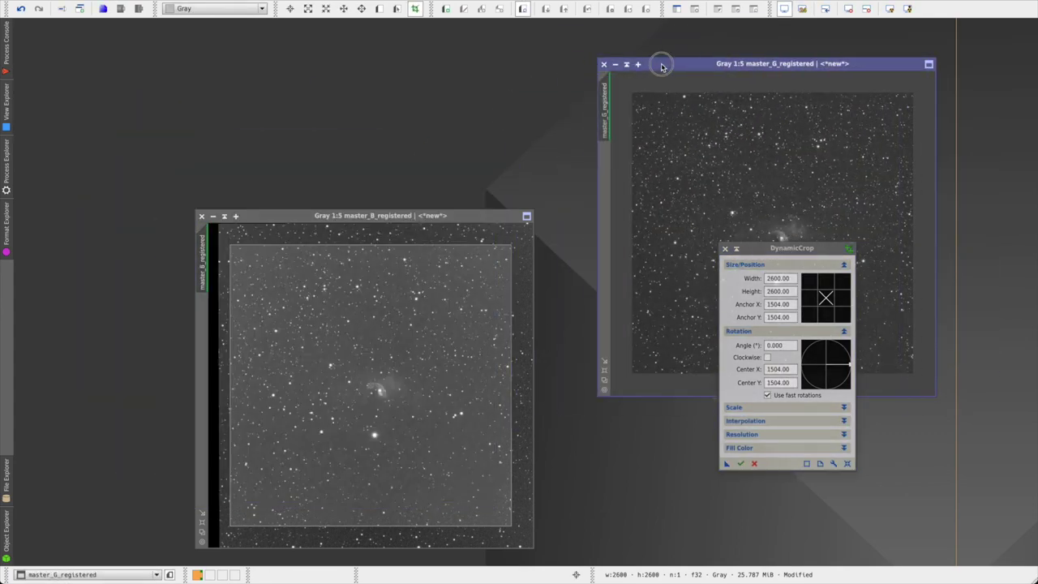
pyautogui.click(740, 464)
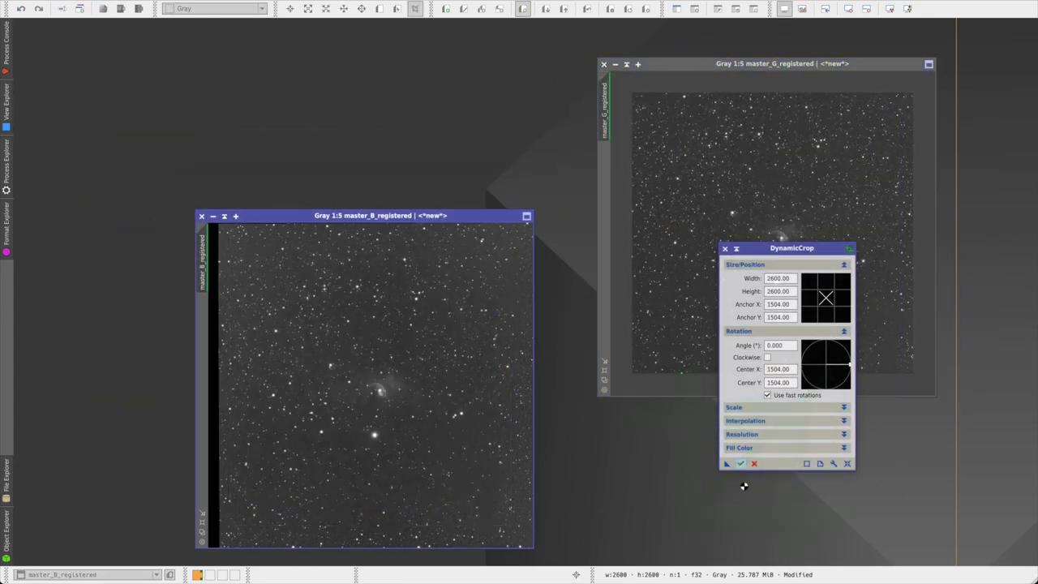
pyautogui.click(725, 248)
pyautogui.moveTo(458, 218); pyautogui.dragTo(287, 60)
# Step: Stack the cropped G and R windows over the B image at the upper left
pyautogui.click(735, 68)
pyautogui.moveTo(735, 68); pyautogui.dragTo(205, 83)
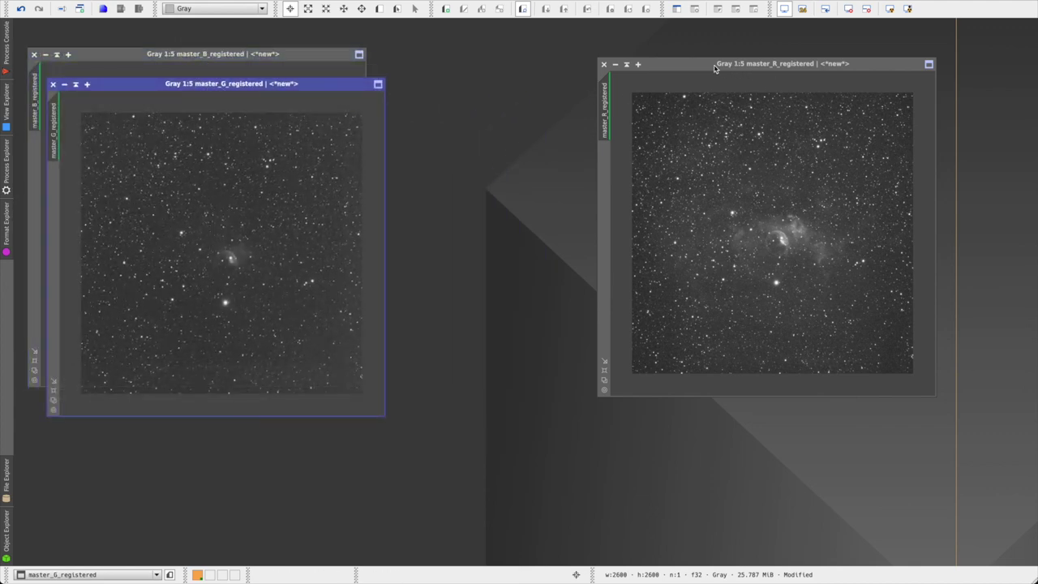
pyautogui.moveTo(713, 68); pyautogui.dragTo(170, 86)
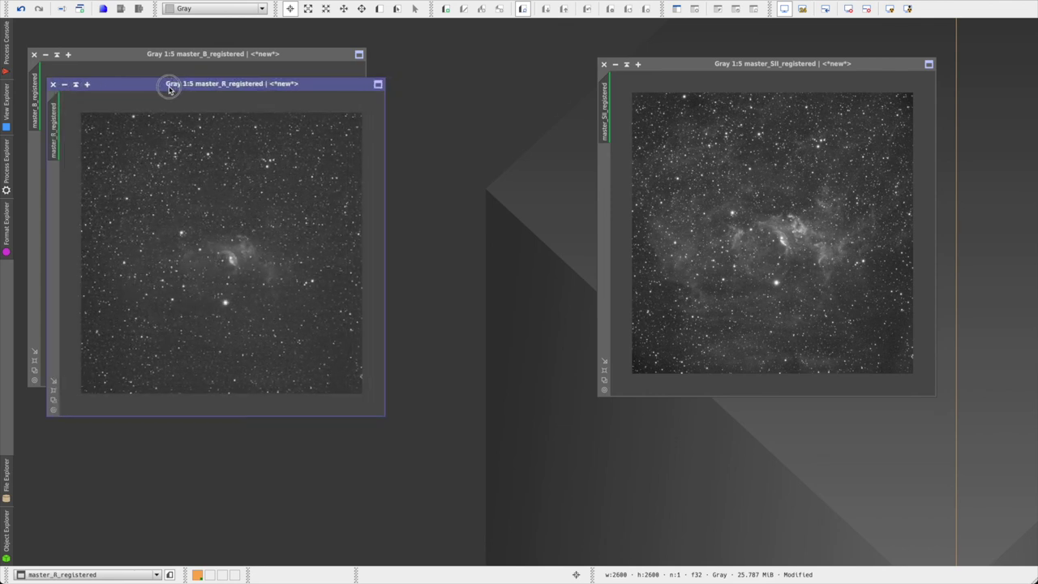